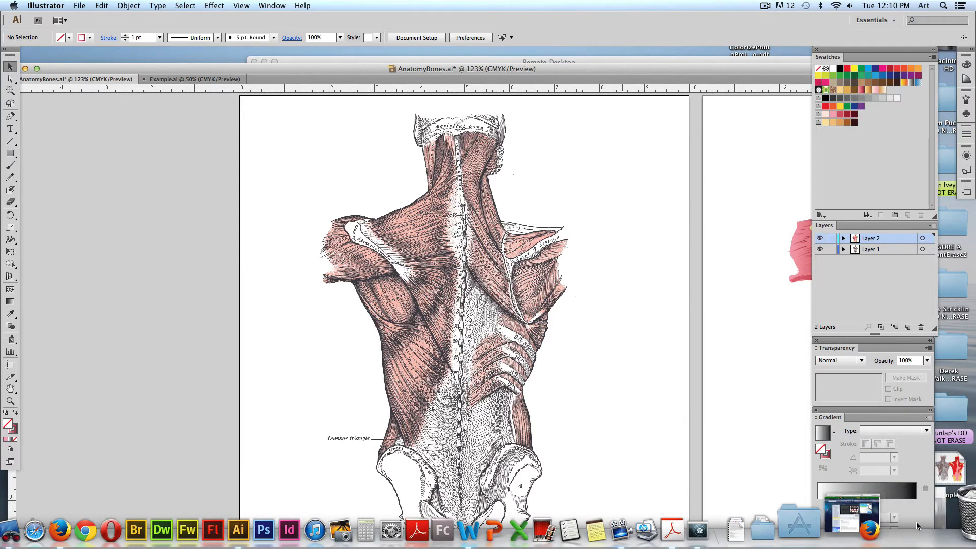
Switch to Firefox, preview BackTorso.gif from the course page's Muscles folder, and close the preview
left_click(916, 522)
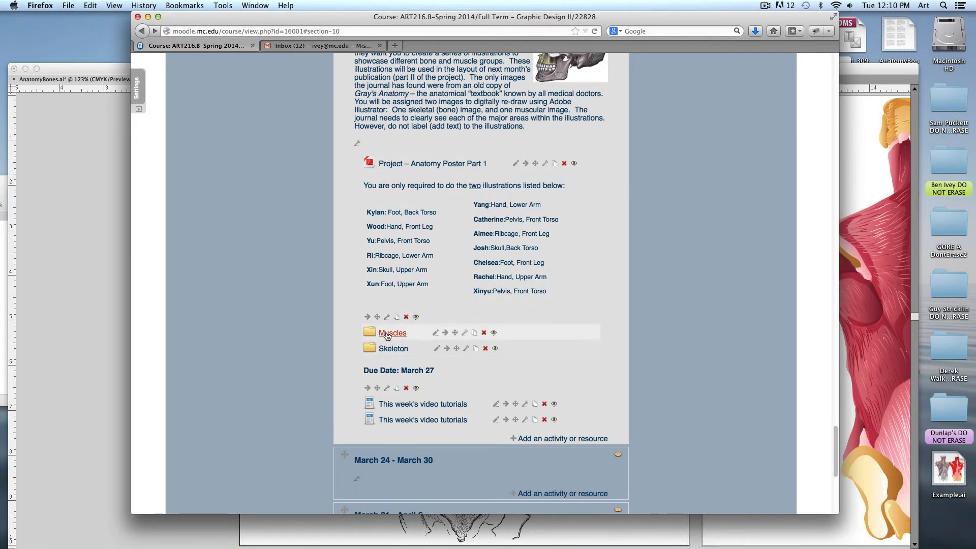
left_click(391, 333)
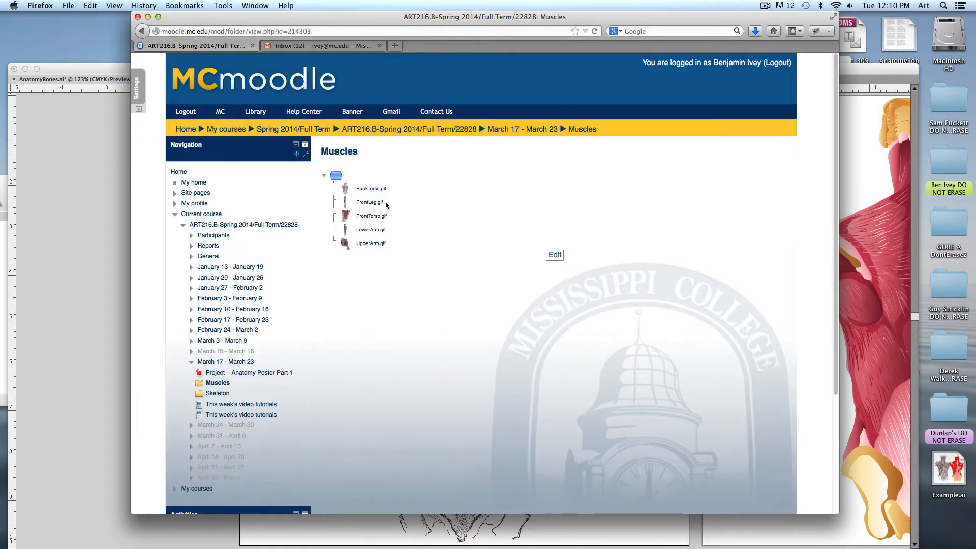
left_click(370, 188)
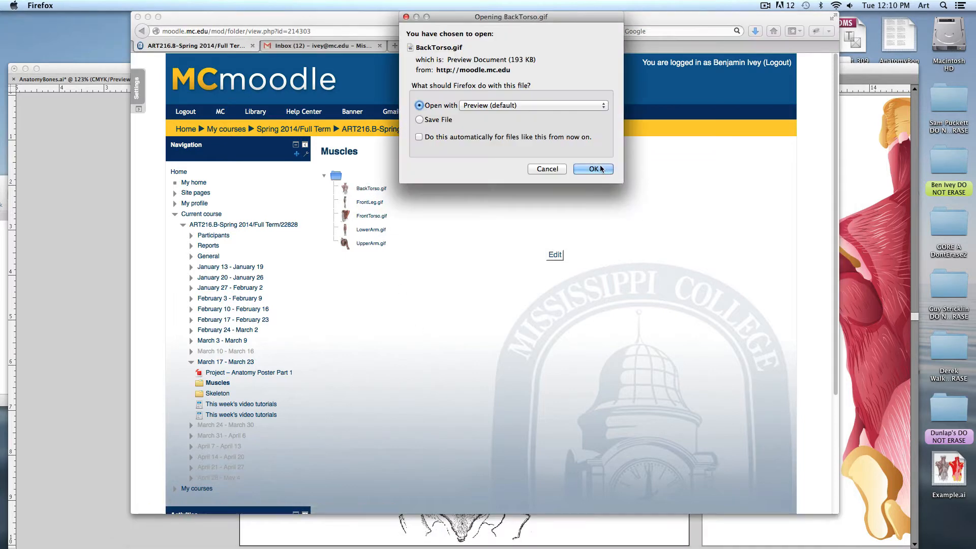
left_click(597, 169)
mouse_move(801, 547)
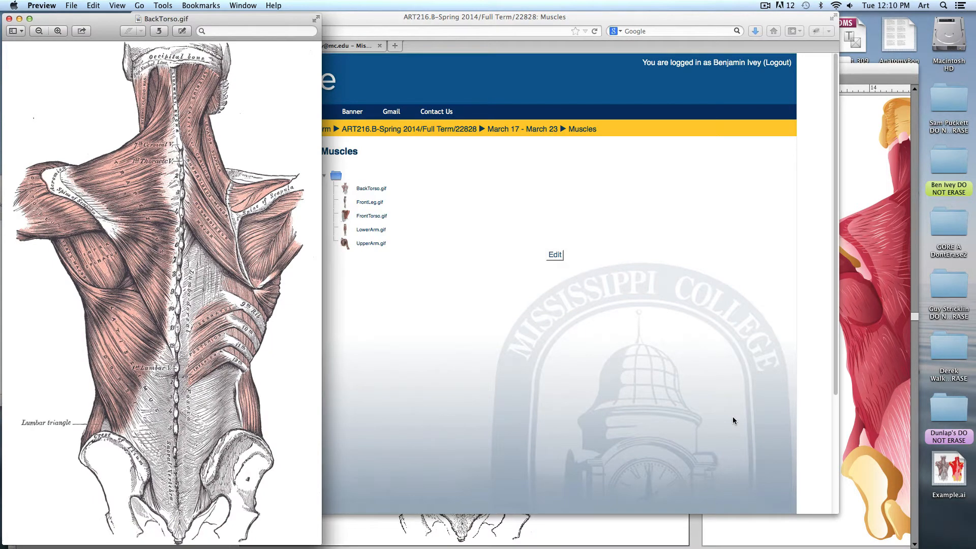
key("super+w")
mouse_move(975, 548)
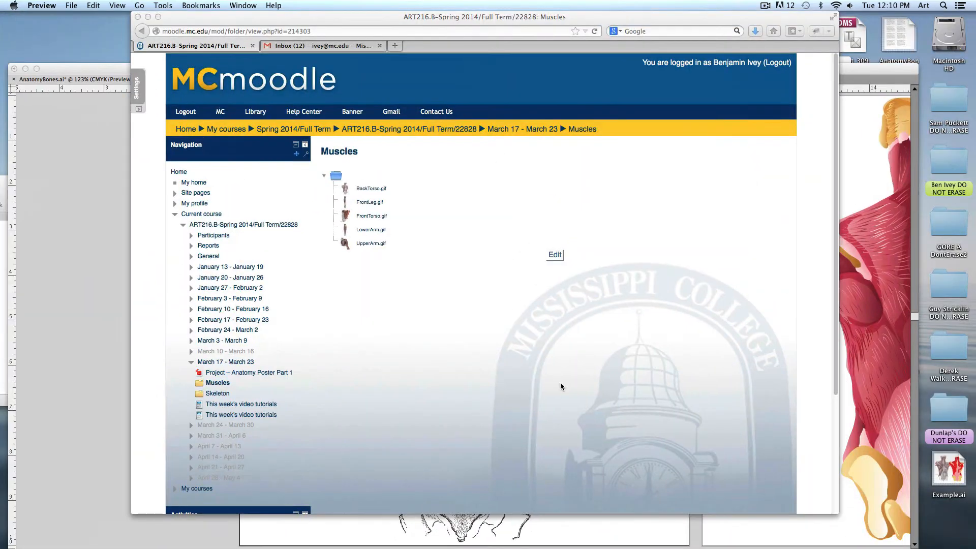
Clear the open Illustrator, Firefox and Remote Desktop windows off the screen and switch back to Illustrator
left_click(68, 104)
left_click(25, 69)
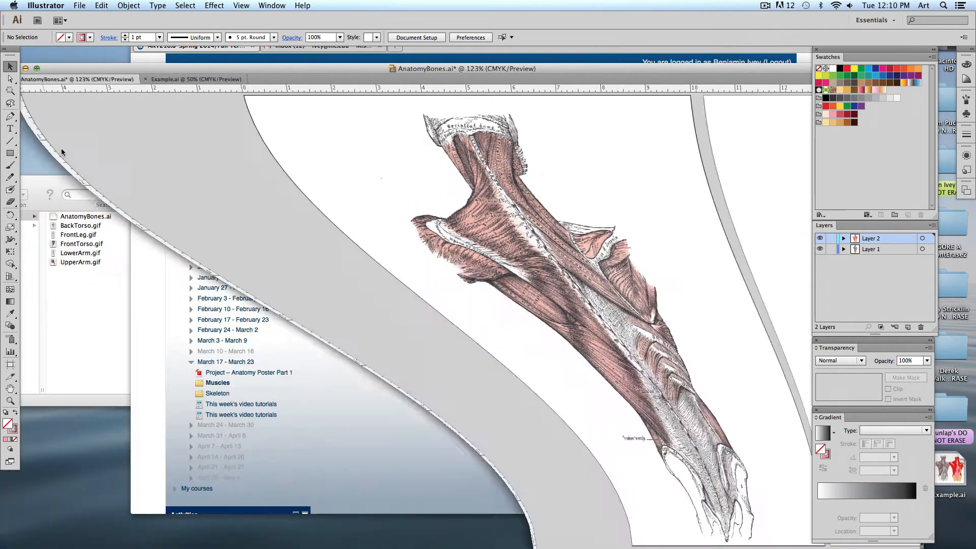
left_click(147, 16)
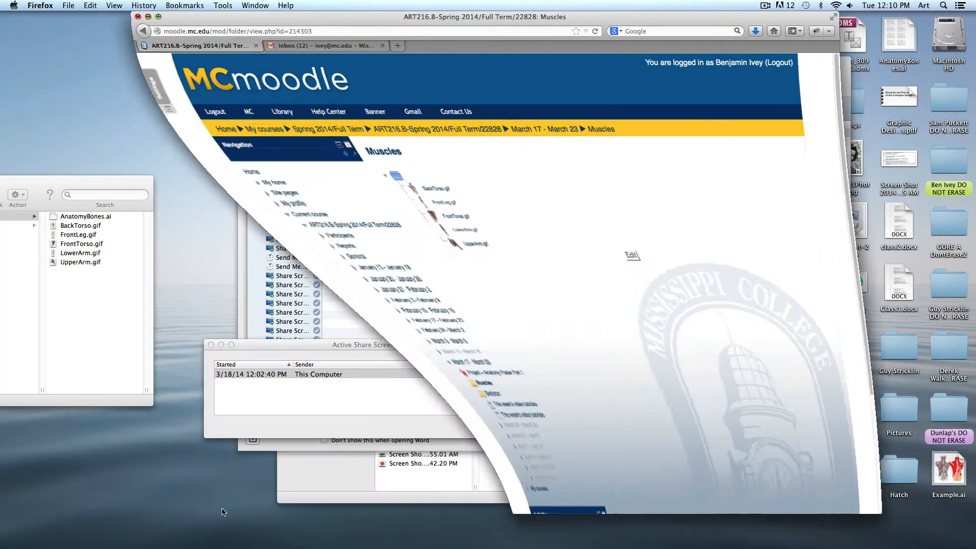
left_click(328, 350)
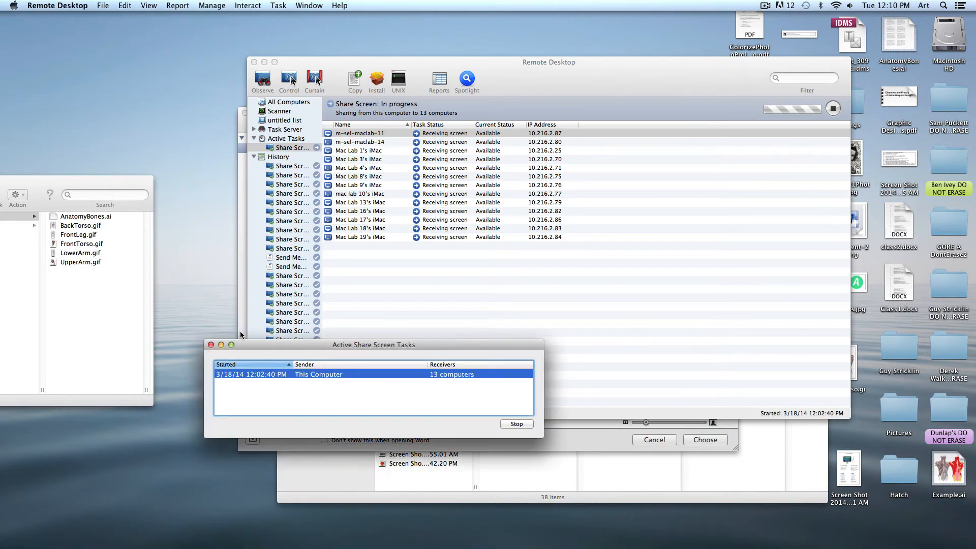
key("super+h")
left_click(302, 537)
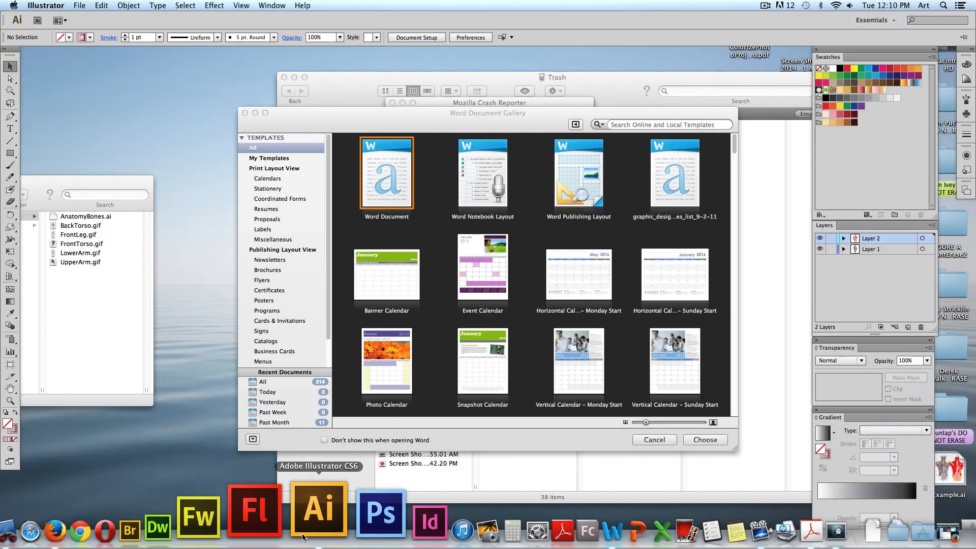
Create a new CMYK document with two 10 × 10 in artboards and 300 ppi raster effects
left_click(79, 6)
left_click(86, 18)
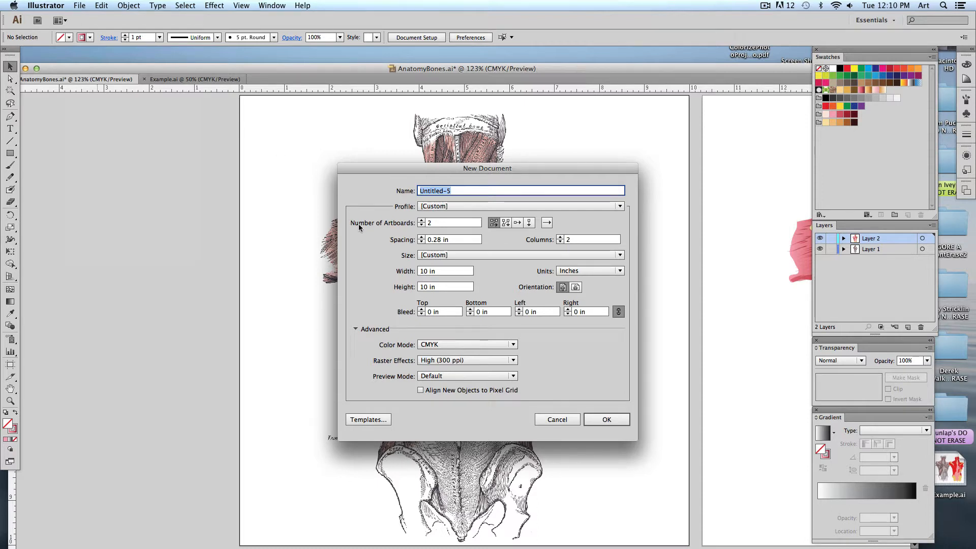
key("Tab")
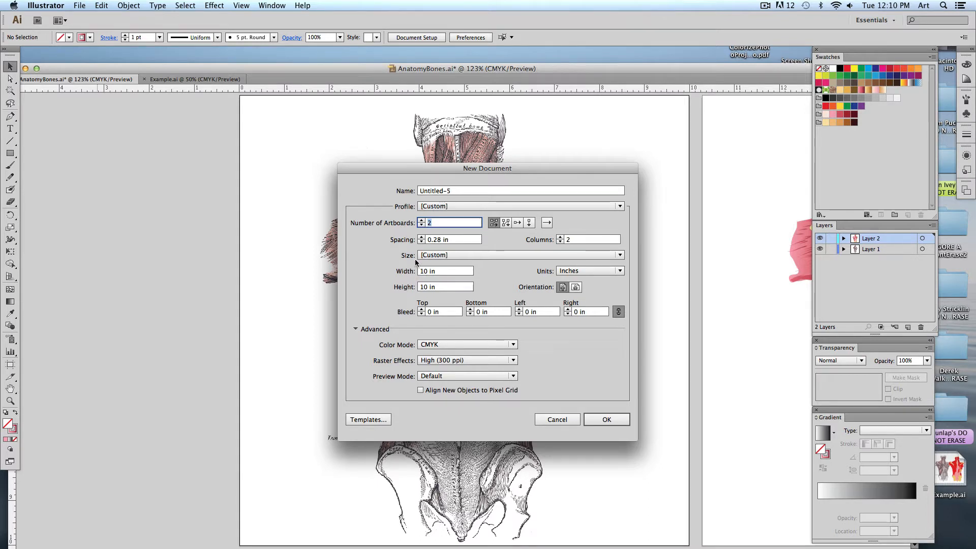
left_click(445, 271)
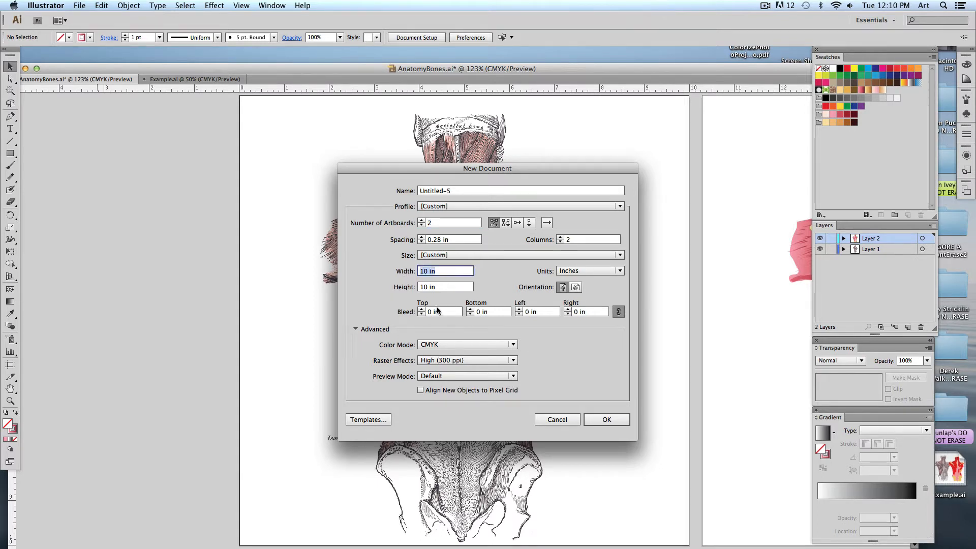
left_click(440, 287)
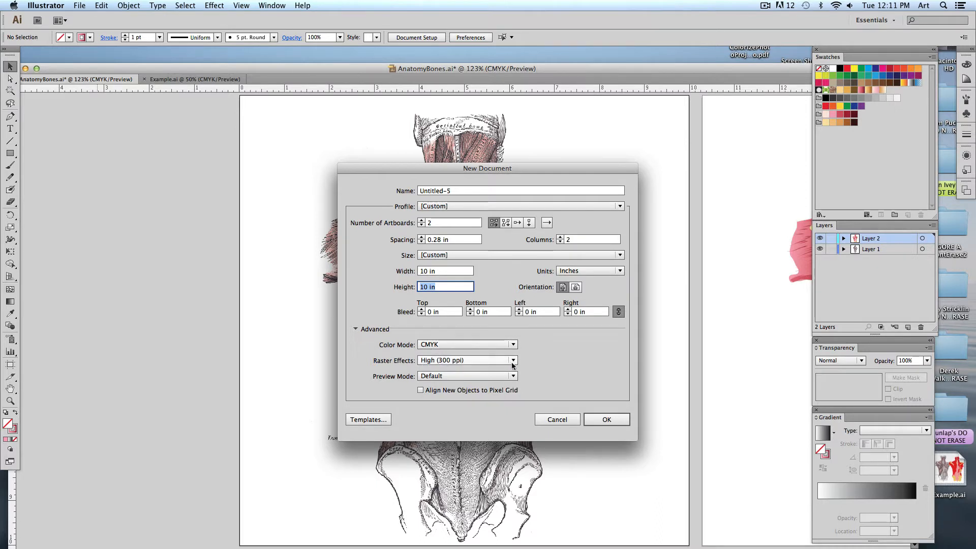
left_click(610, 424)
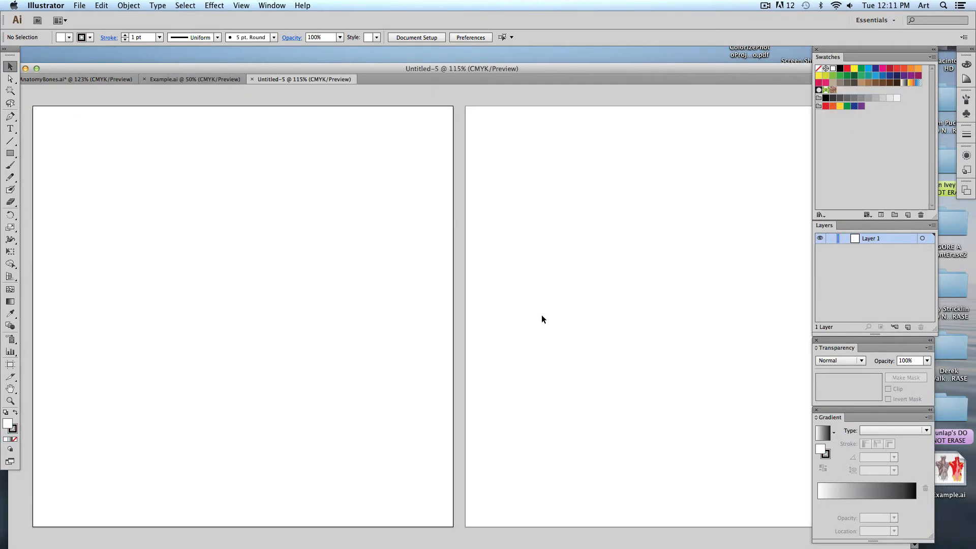
Narrow and reposition the document window so both artboards show at 66.67% beside the exposed desktop files
key("super+0")
key("super+minus")
key("super+minus")
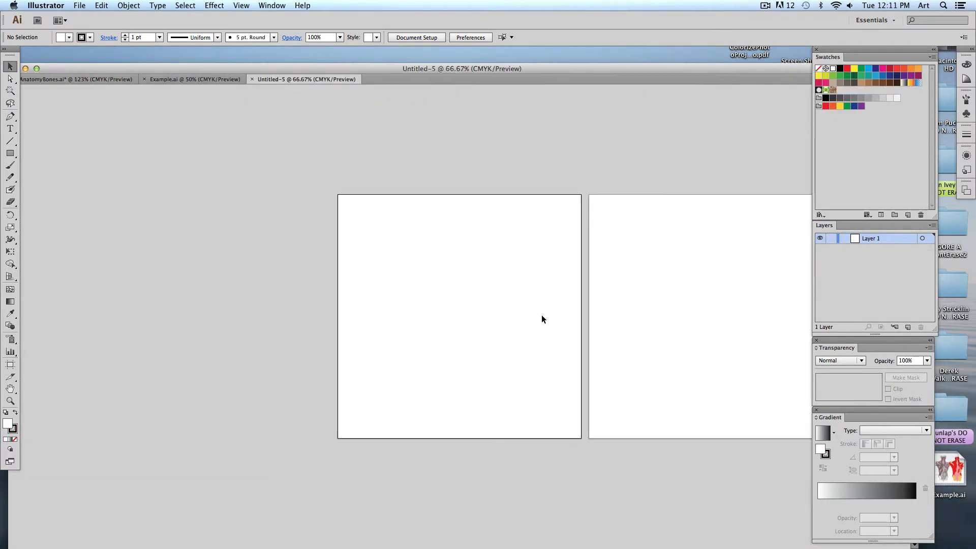
left_click_drag(540, 318, 425, 311)
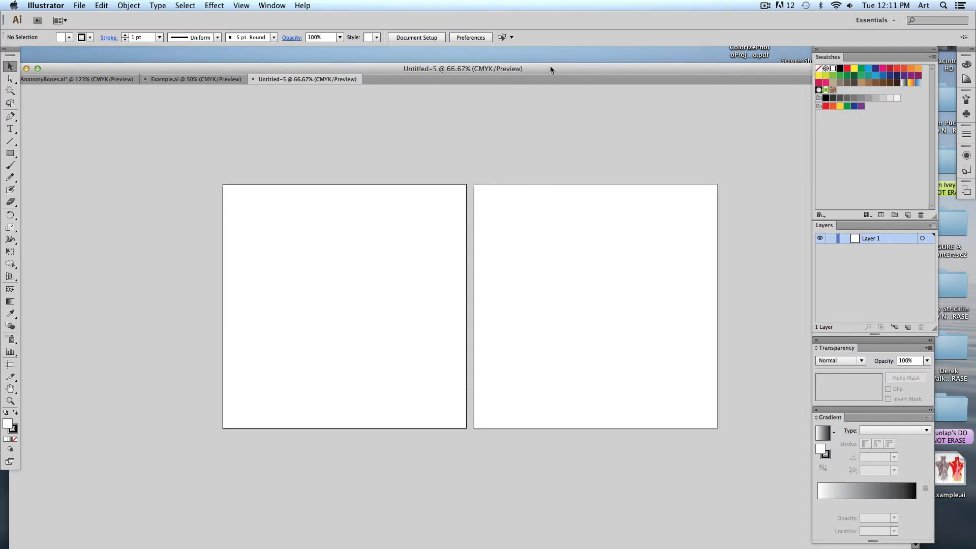
left_click_drag(551, 68, 565, 53)
left_click_drag(691, 53, 512, 47)
left_click_drag(754, 538, 475, 542)
left_click_drag(301, 52, 427, 55)
left_click_drag(434, 163, 307, 146)
Clear the leftover background windows, including the Trash window, away from the desktop
left_click(712, 117)
left_click(630, 63)
left_click(624, 95)
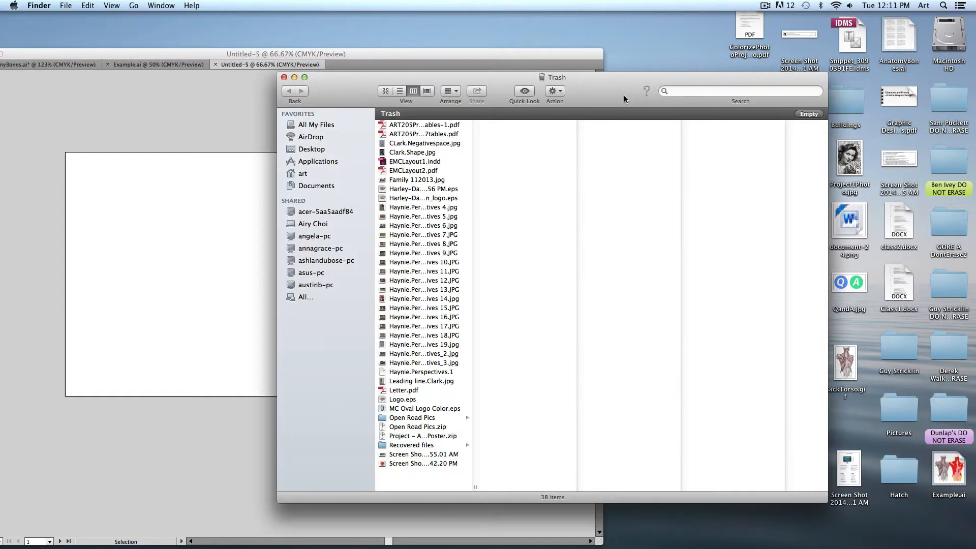
key("super+w")
key("super+w")
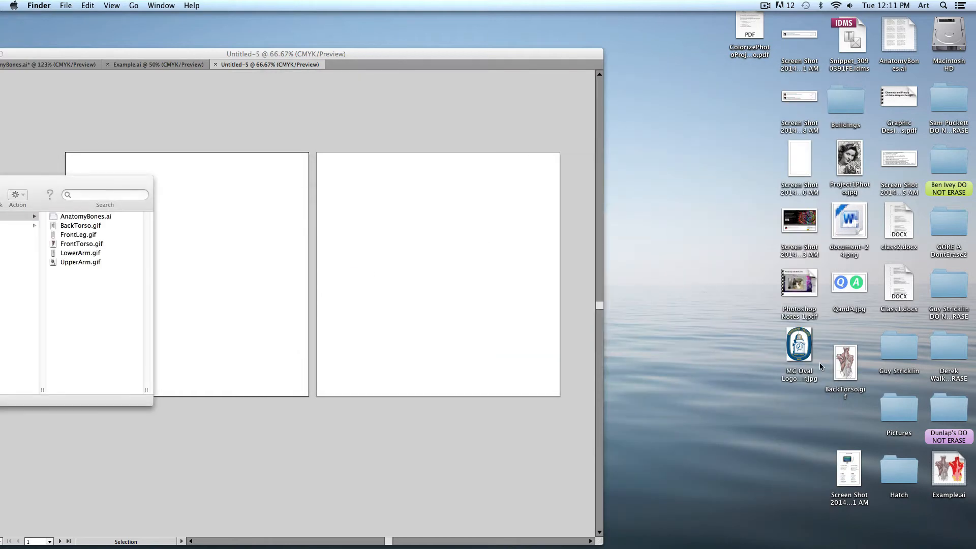
Bring BackTorso.gif from the desktop into the document as a linked image and delete that image again
left_click_drag(852, 361, 690, 283)
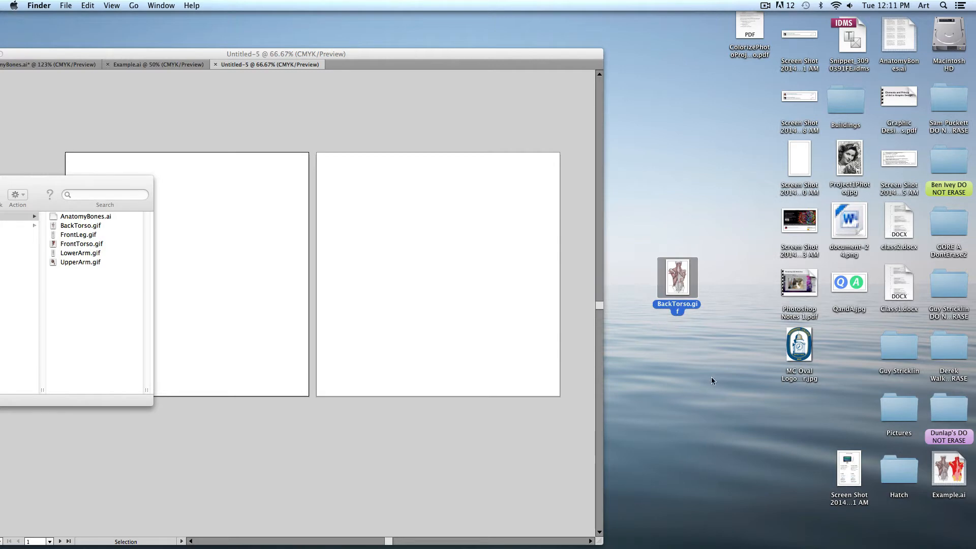
left_click_drag(672, 298, 235, 277)
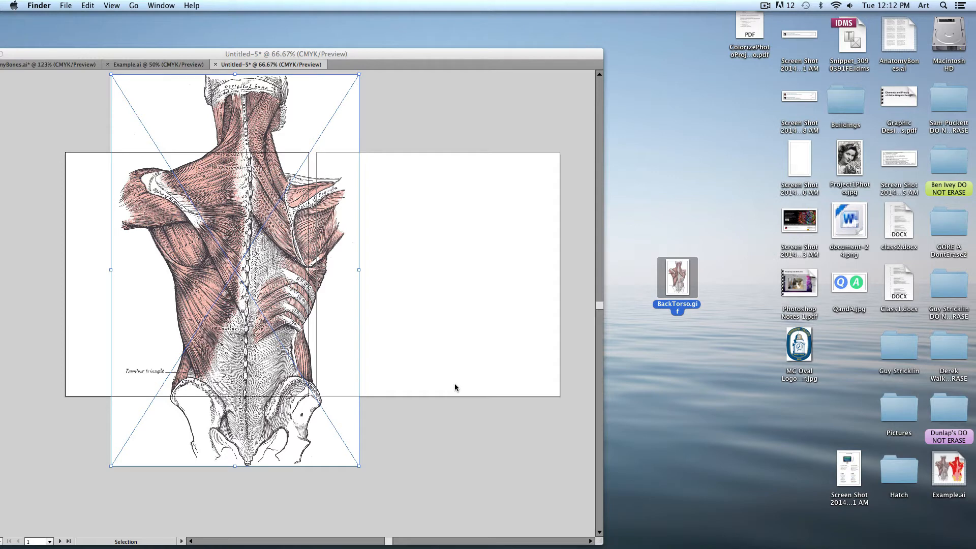
left_click(407, 197)
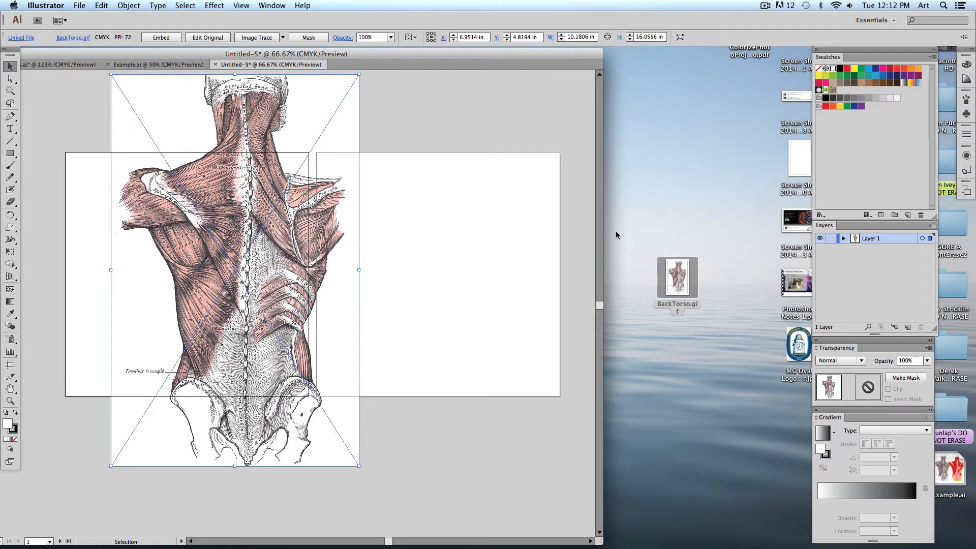
left_click(652, 275)
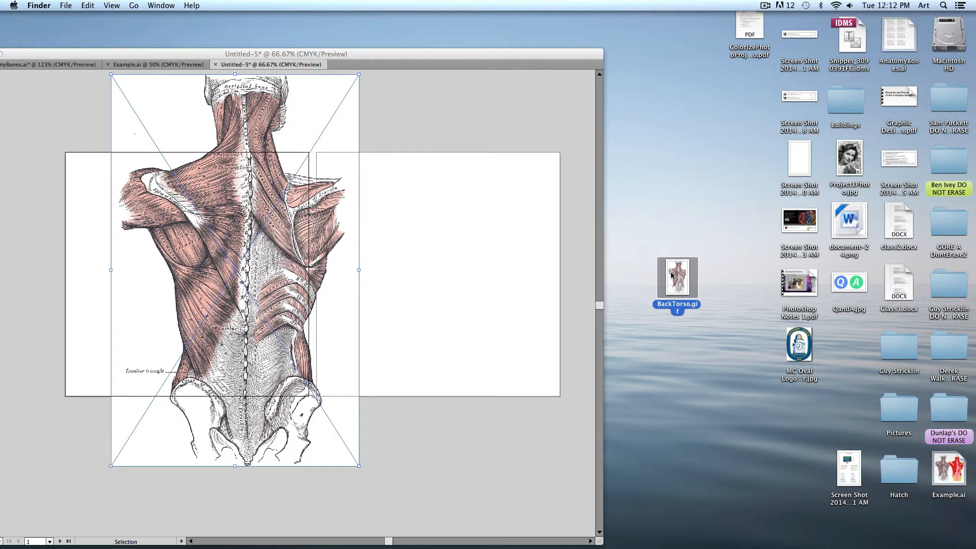
left_click(384, 230)
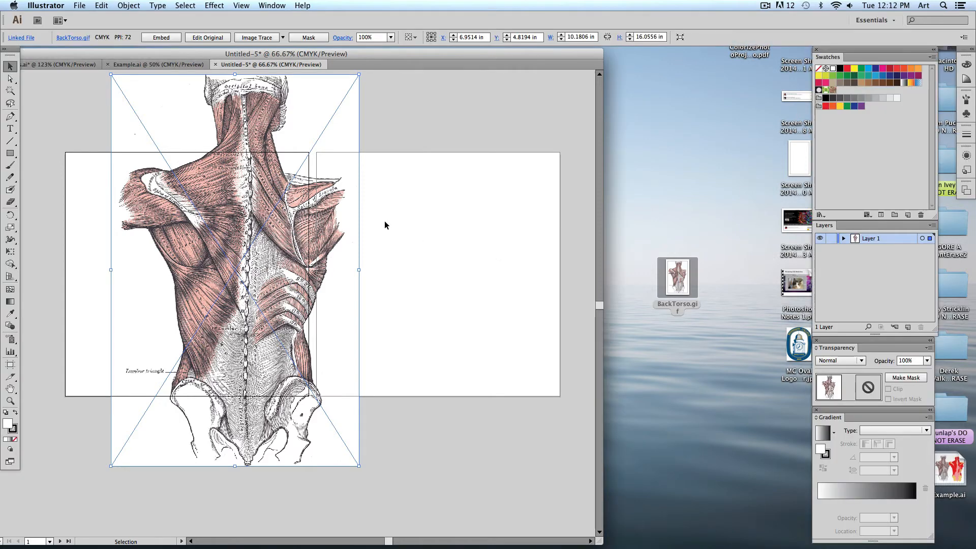
left_click(665, 268)
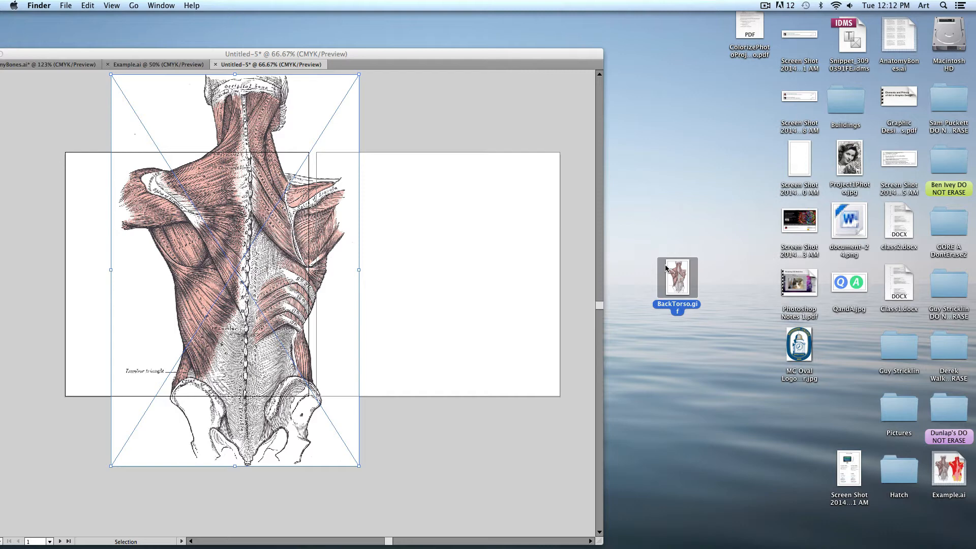
left_click(514, 244)
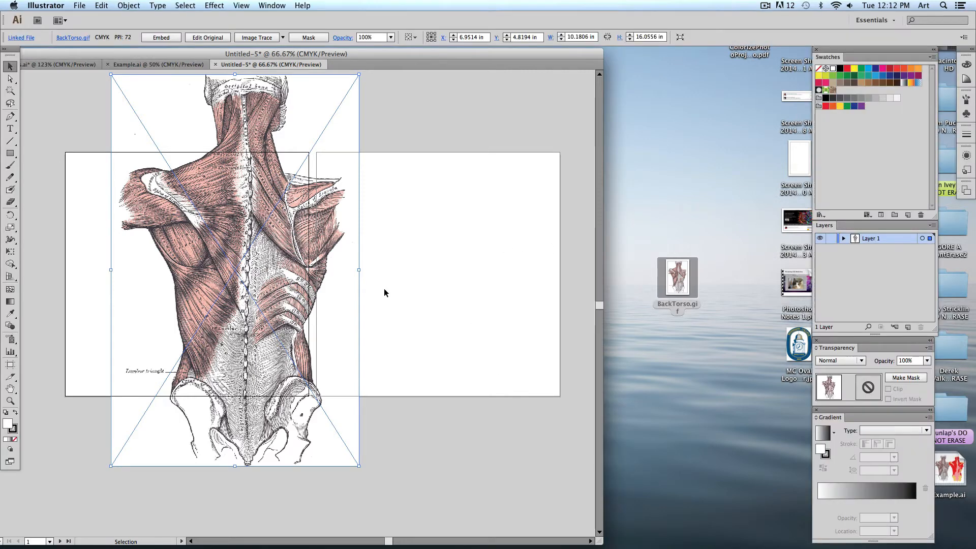
key("Delete")
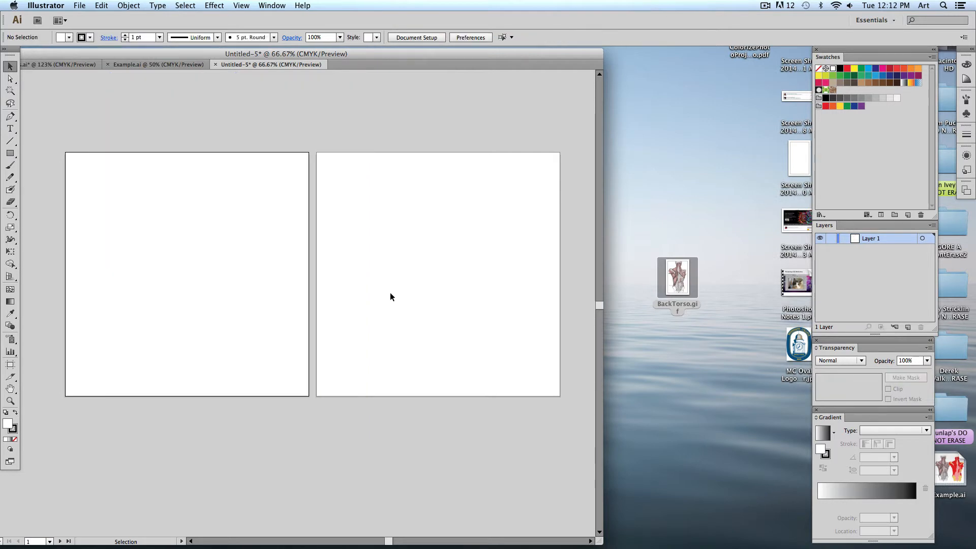
Place BackTorso.gif from the Desktop folder with the Link option enabled, and embed the image in the document
left_click(393, 302)
left_click_drag(71, 54, 144, 54)
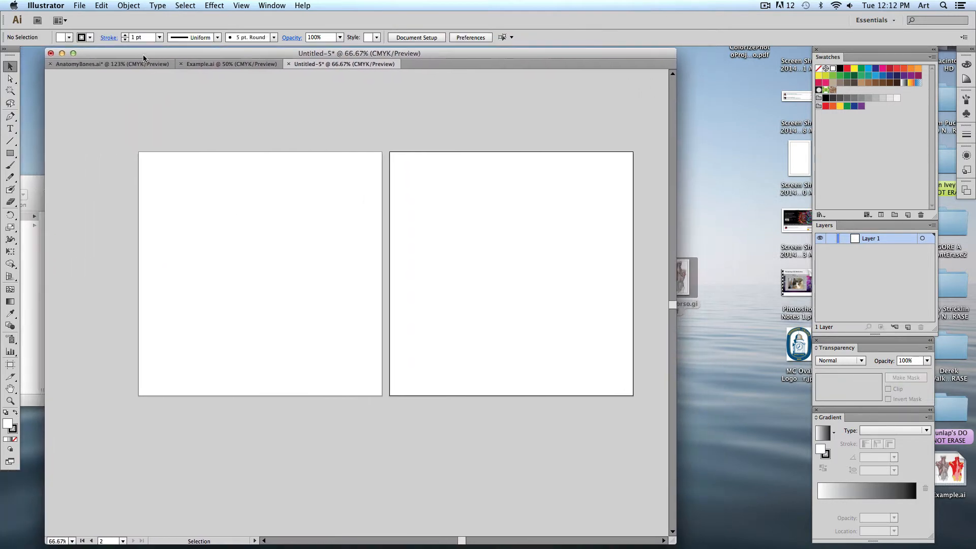
left_click(77, 4)
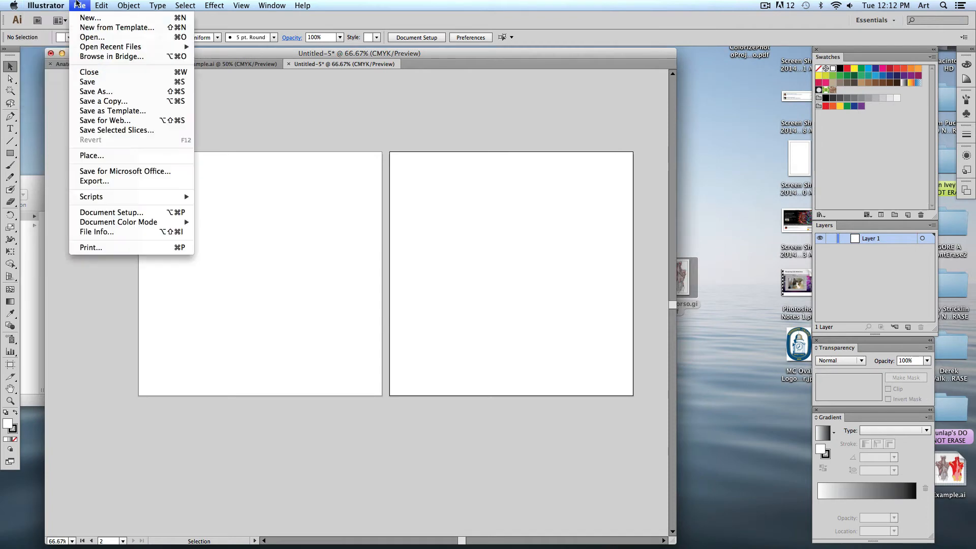
left_click(107, 157)
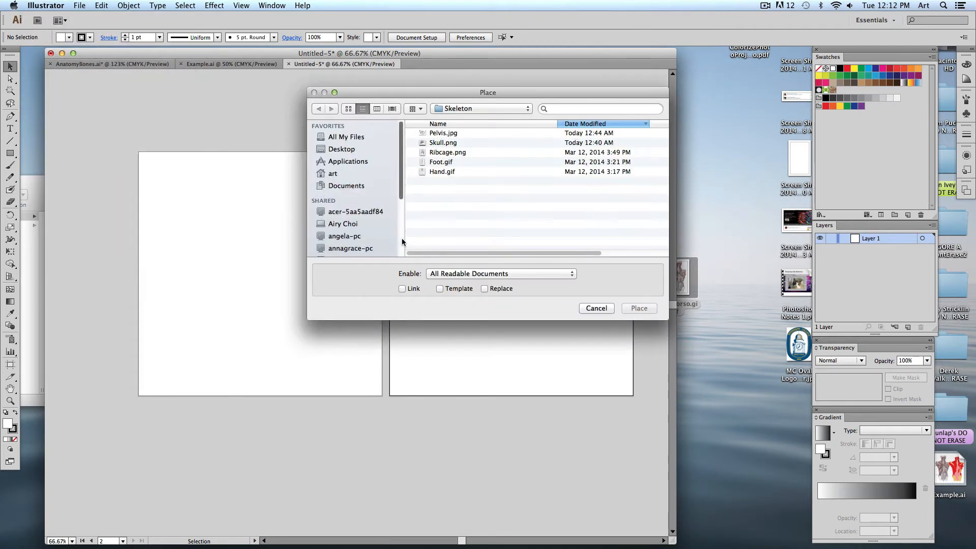
left_click(349, 150)
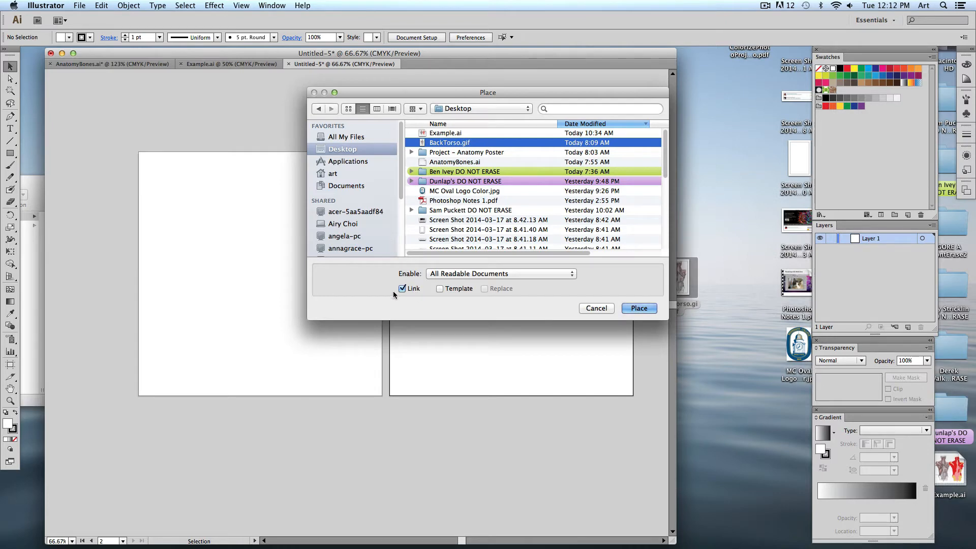
left_click(643, 308)
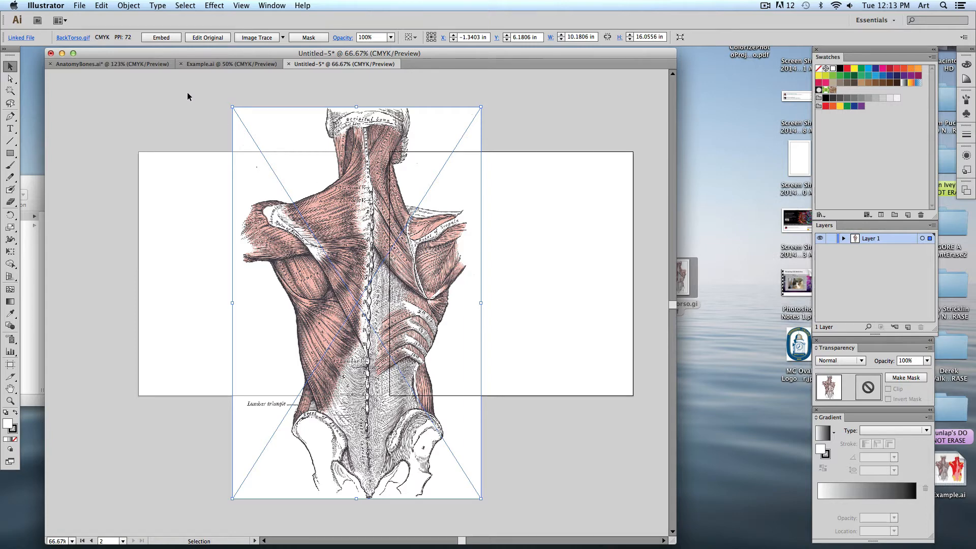
left_click(157, 38)
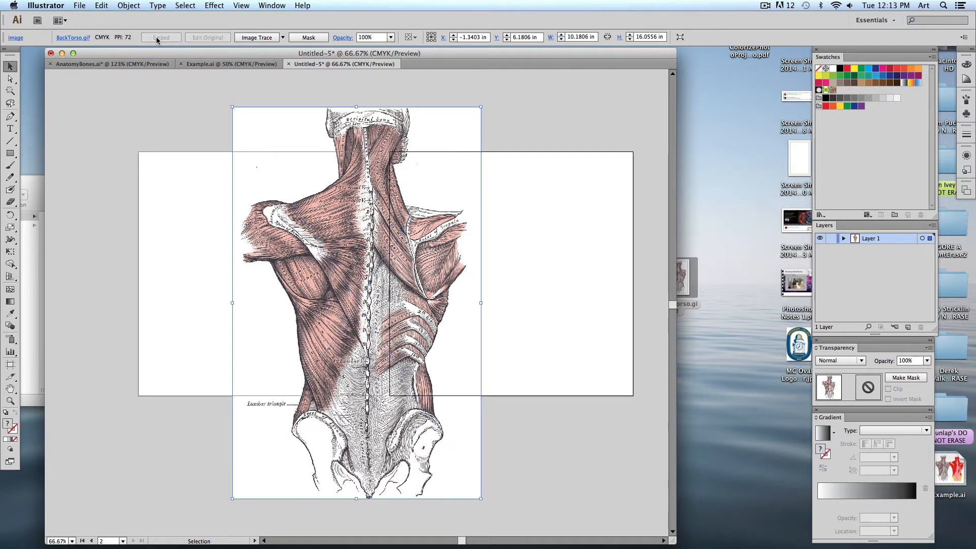
Scale the BackTorso image down proportionally and position it so the whole figure fits inside the first artboard
left_click_drag(341, 163, 293, 155)
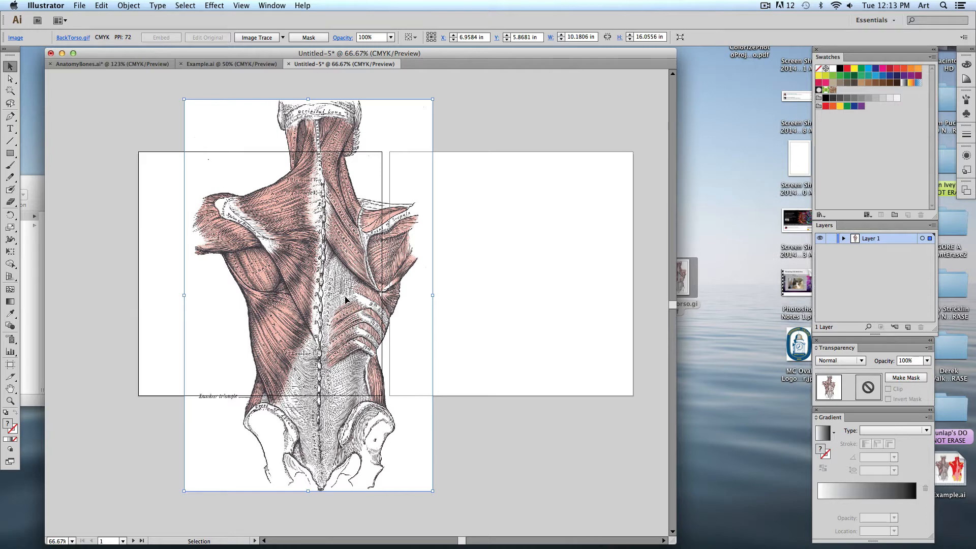
left_click(687, 305)
left_click_drag(484, 339, 565, 339)
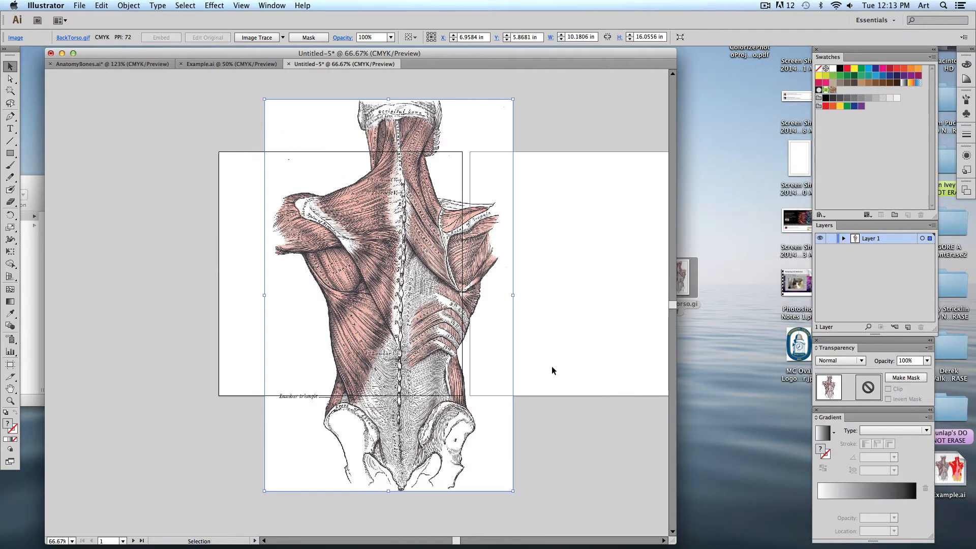
left_click_drag(513, 295, 427, 292)
left_click_drag(346, 324, 340, 313)
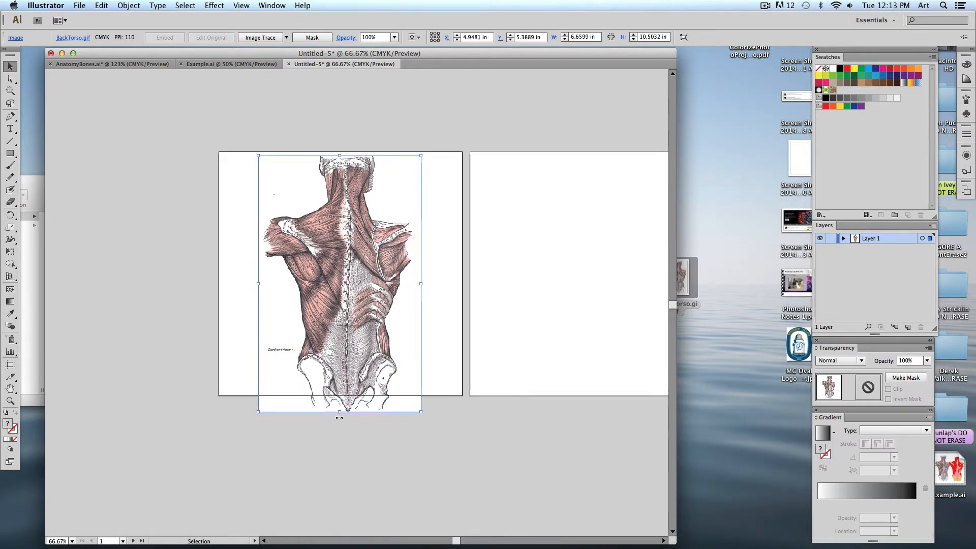
left_click_drag(339, 417, 340, 393)
left_click(443, 365)
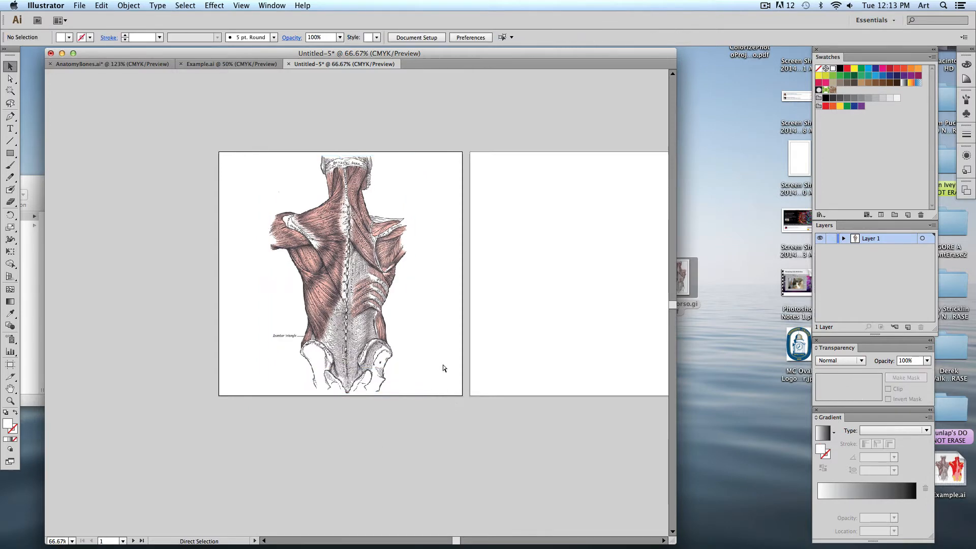
Add a new empty layer above the torso image's layer and lock Layer 1
key("super+0")
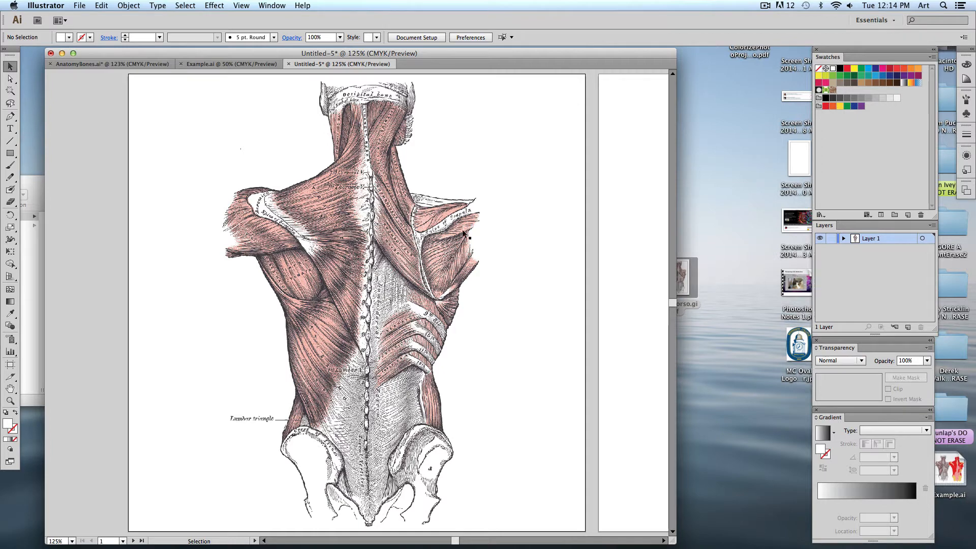
left_click_drag(834, 229, 552, 170)
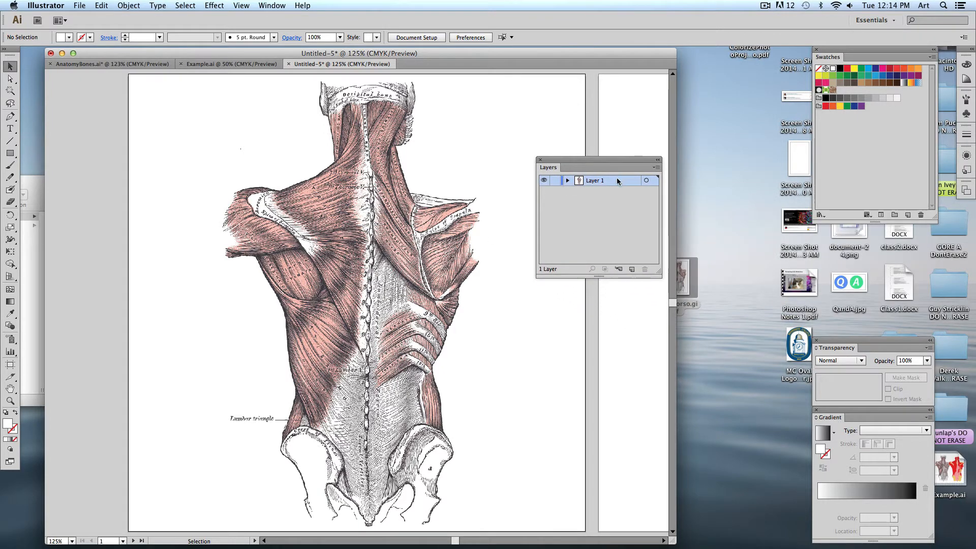
left_click(631, 269)
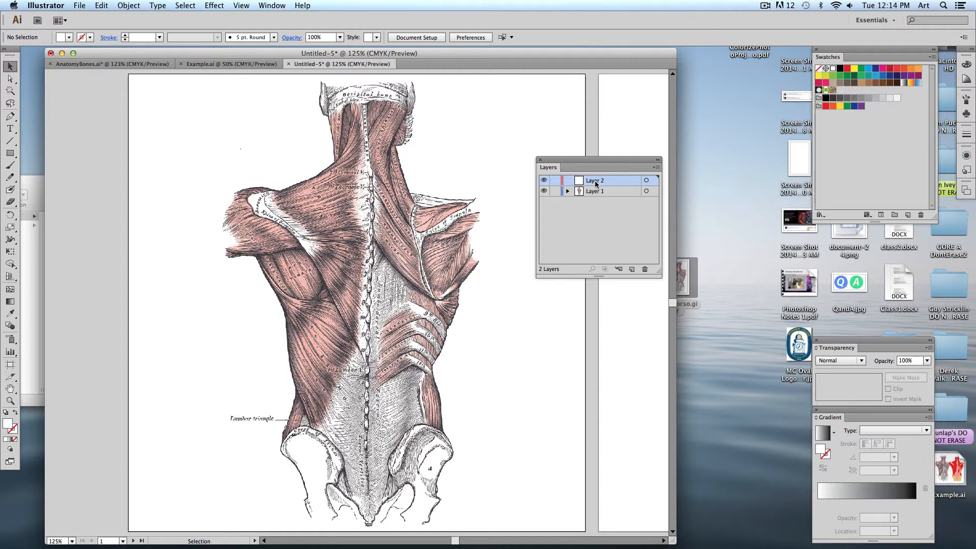
left_click(555, 191)
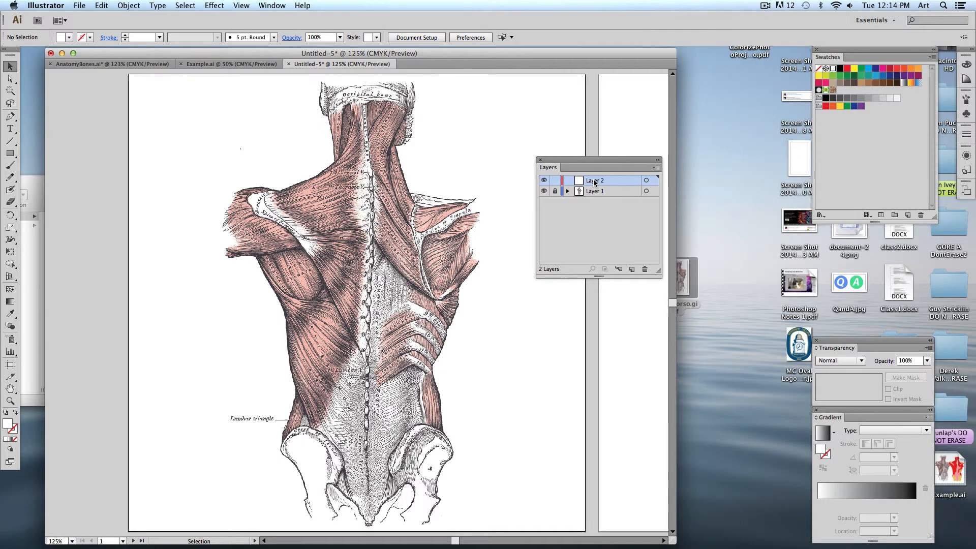
Examine the back muscles from the occipital bone to the lumbar region at 200% and 300% magnification
key("super+equal")
key("super+equal")
key("space")
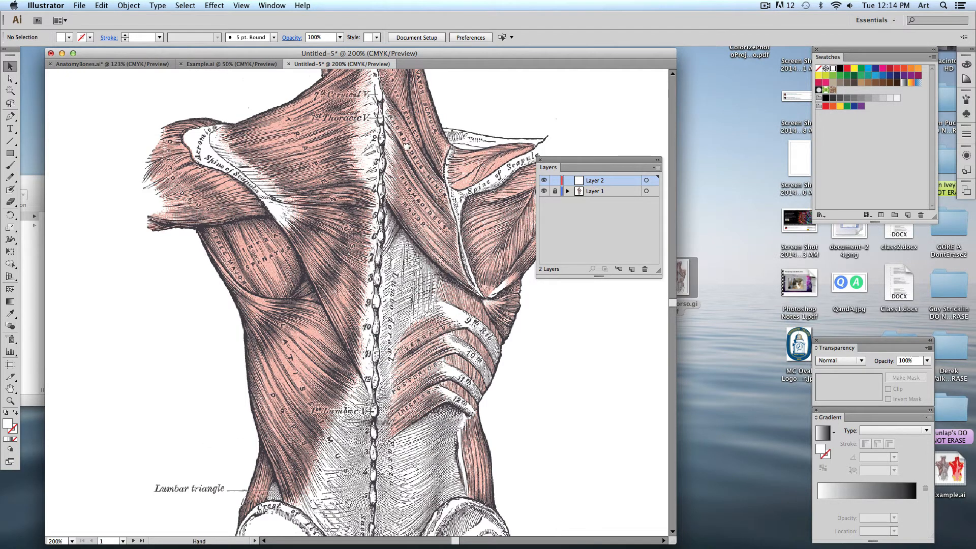
left_click_drag(408, 146, 379, 252)
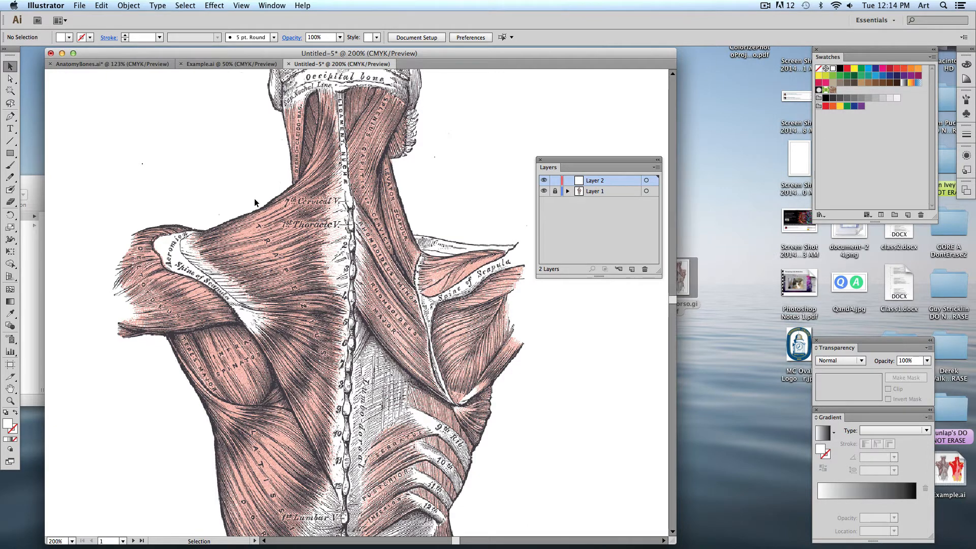
key("space")
left_click_drag(236, 199, 264, 237)
key("space")
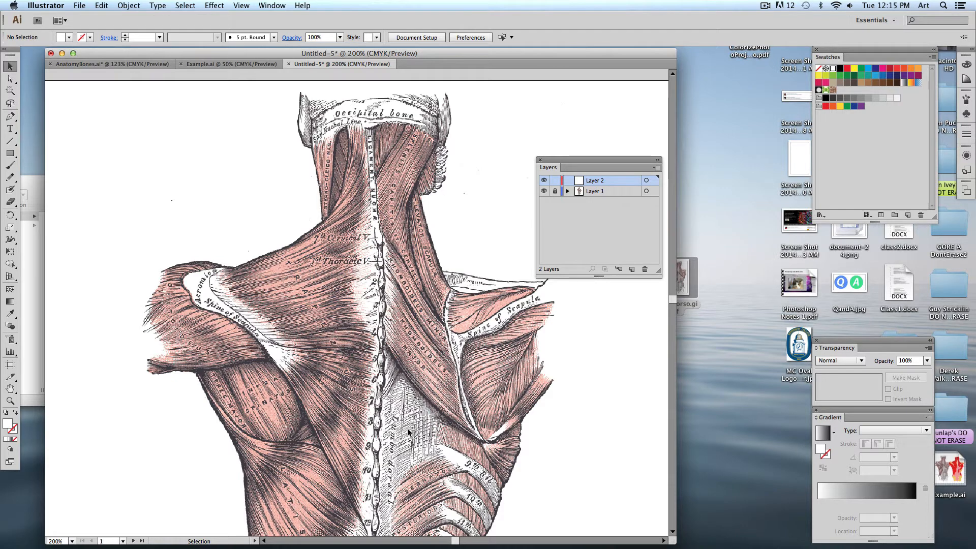
scroll(407, 427, "down", 5)
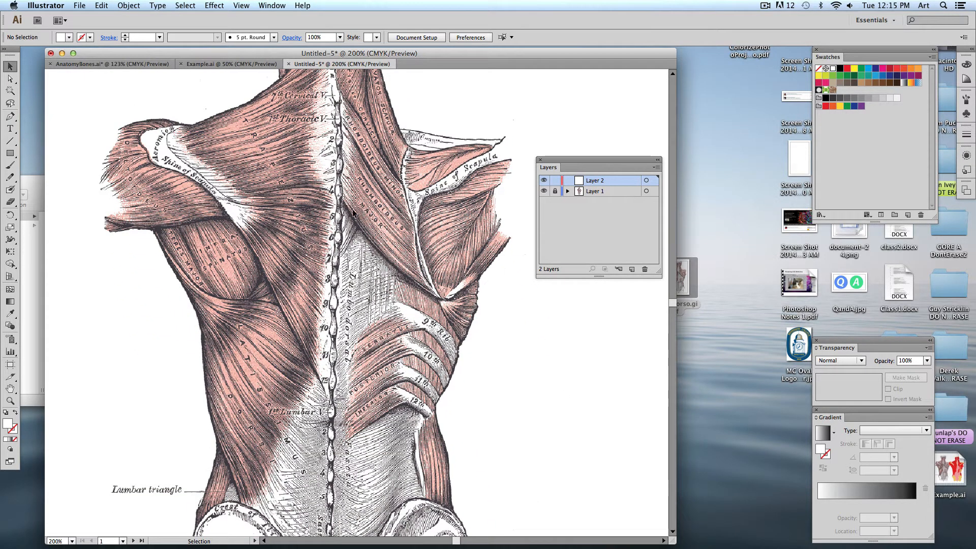
scroll(352, 212, "up", 6)
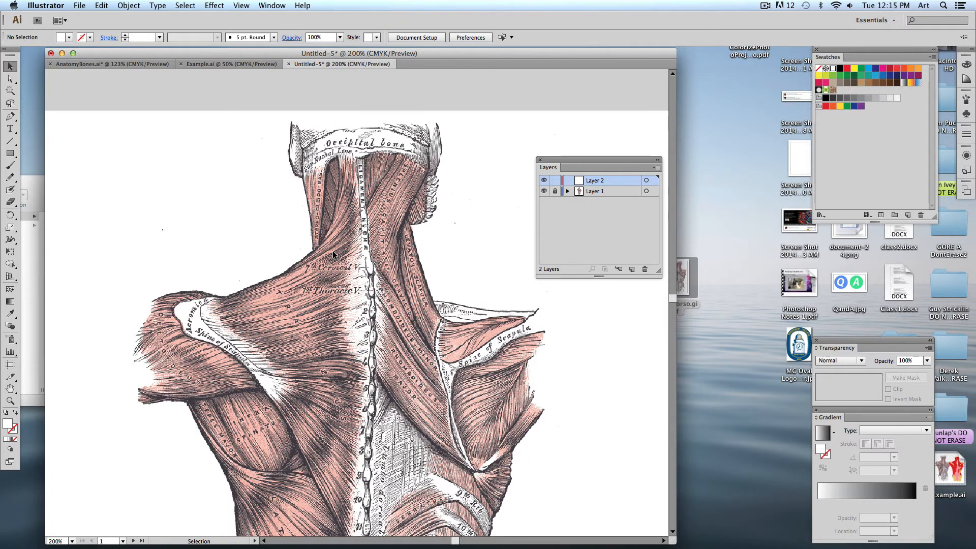
key("super+equal")
left_click_drag(254, 234, 282, 227)
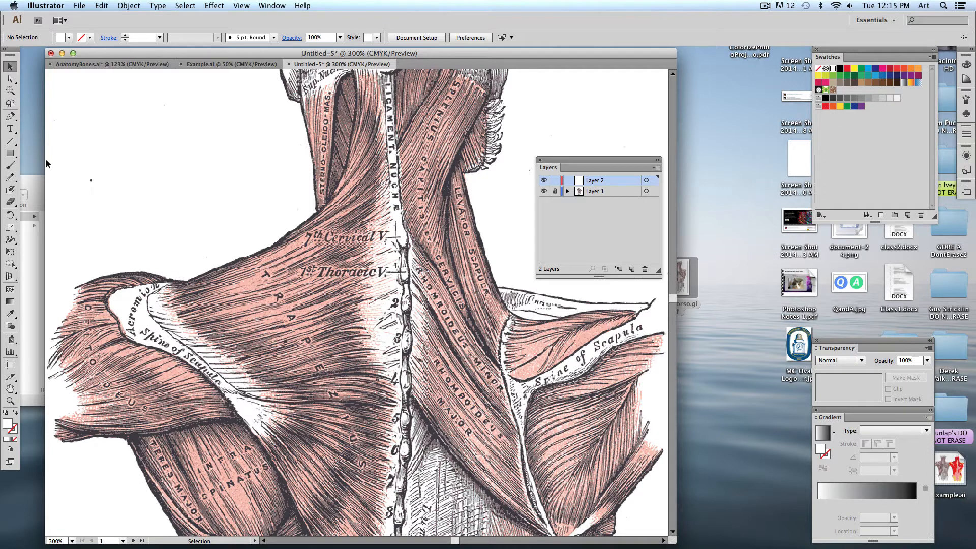
Try the Pencil tool with two loose strokes in the blank area and one along the trapezius's upper edge, undoing them all
left_click(9, 118)
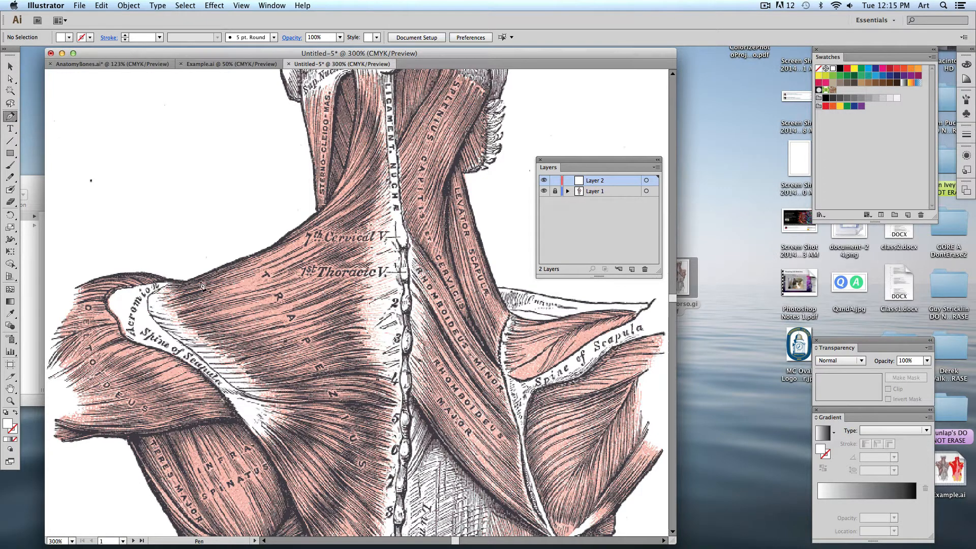
left_click(11, 181)
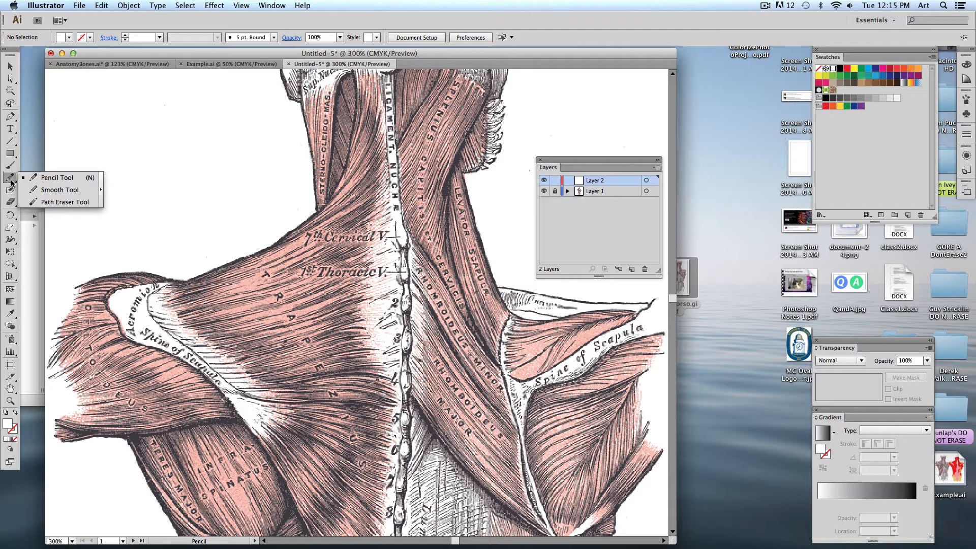
left_click(41, 179)
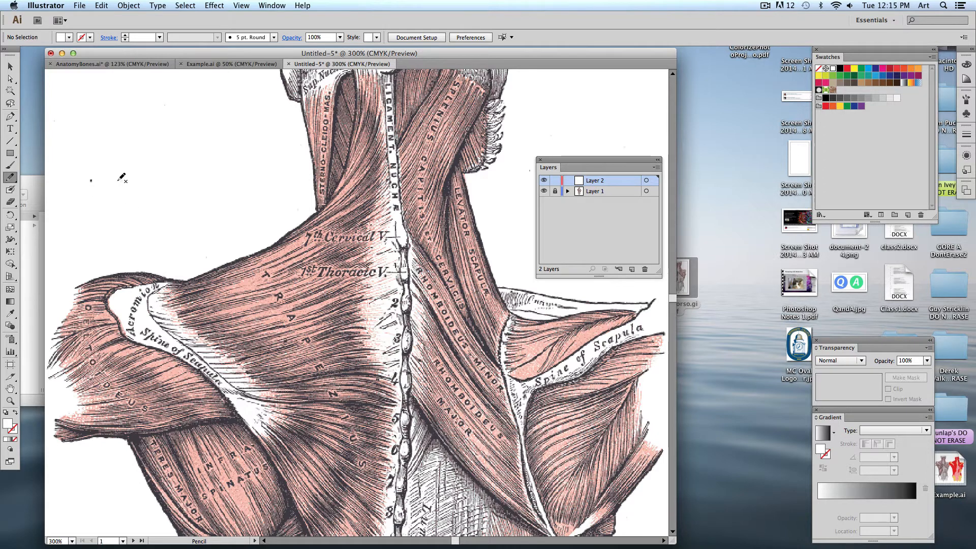
mouse_move(192, 120)
left_mouse_down()
mouse_move(217, 202)
mouse_move(182, 194)
mouse_move(247, 202)
mouse_move(251, 142)
left_mouse_up()
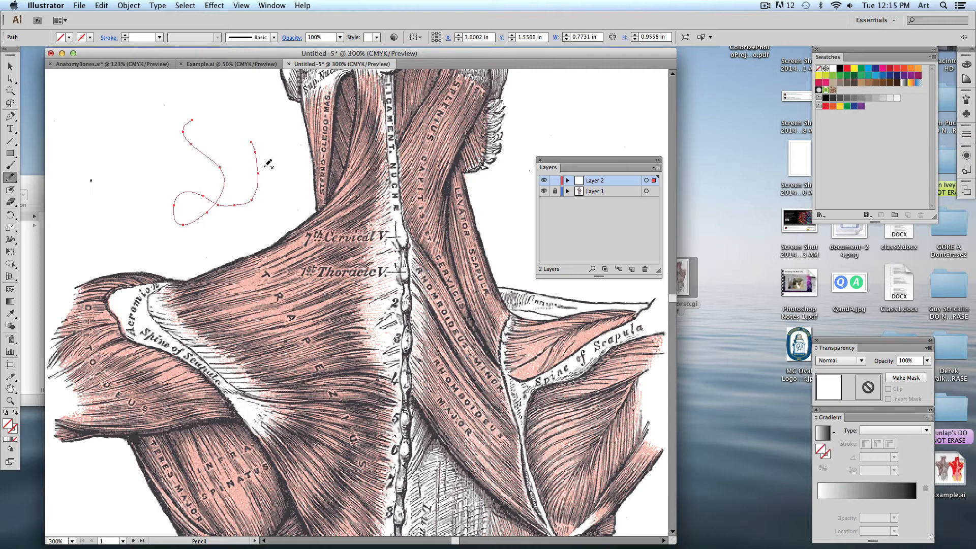
mouse_move(148, 144)
left_mouse_down()
mouse_move(122, 208)
mouse_move(206, 244)
mouse_move(261, 220)
left_mouse_up()
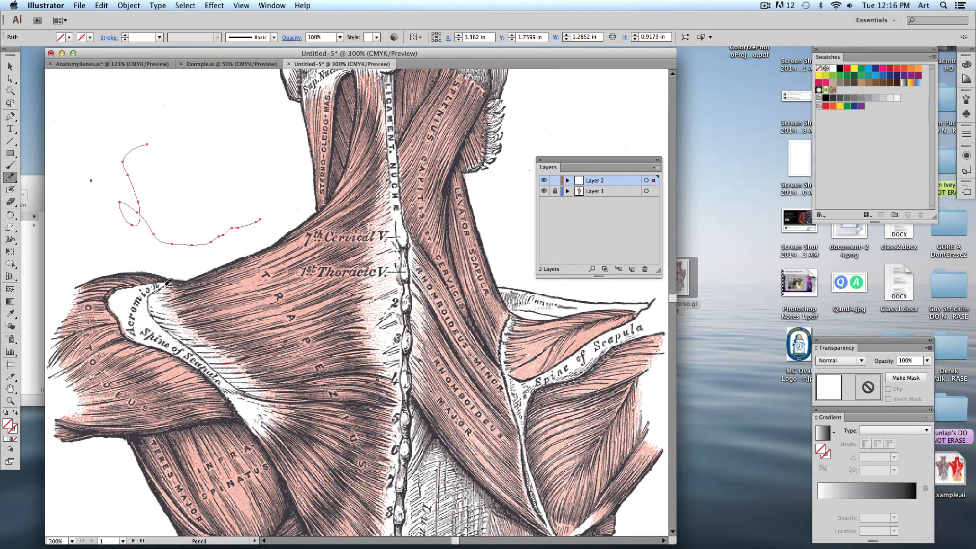
key("ctrl+z")
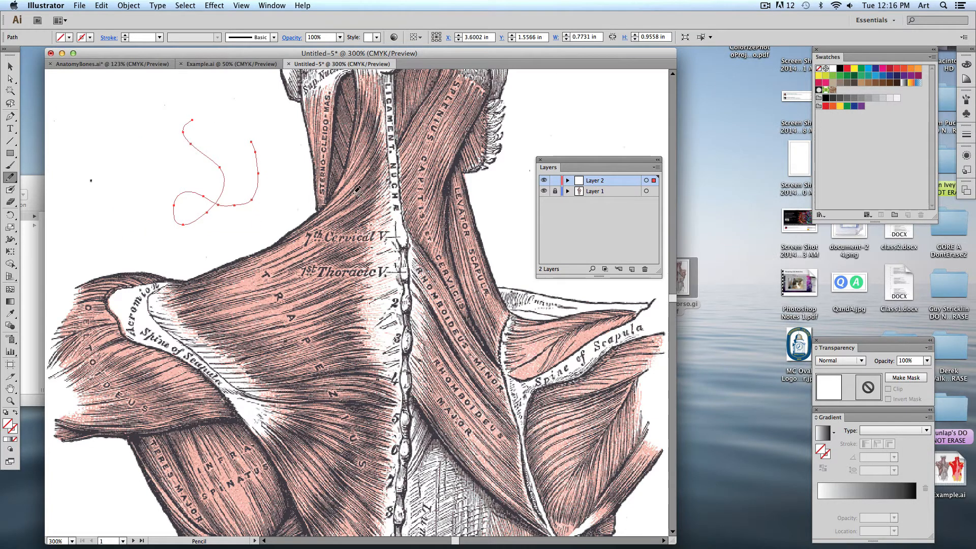
key("ctrl+z")
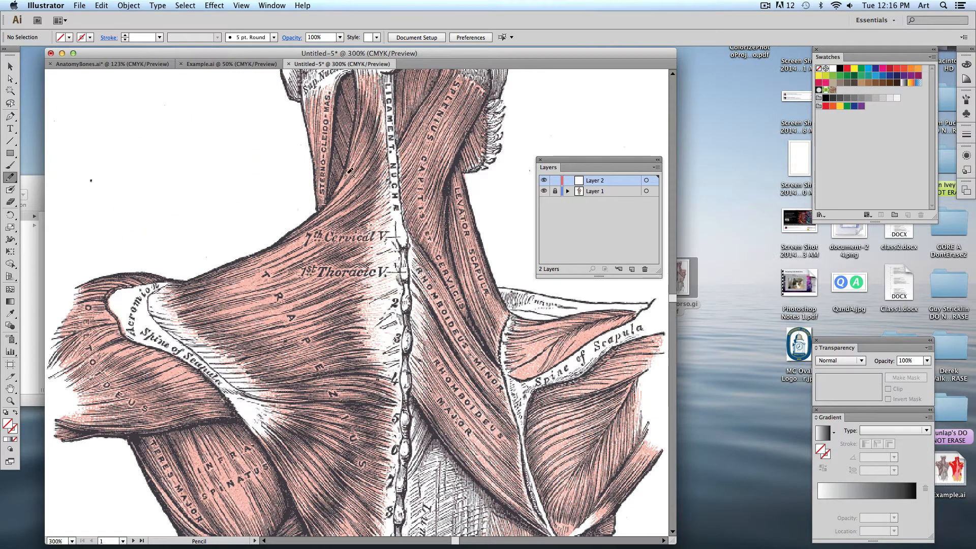
left_click_drag(229, 258, 356, 84)
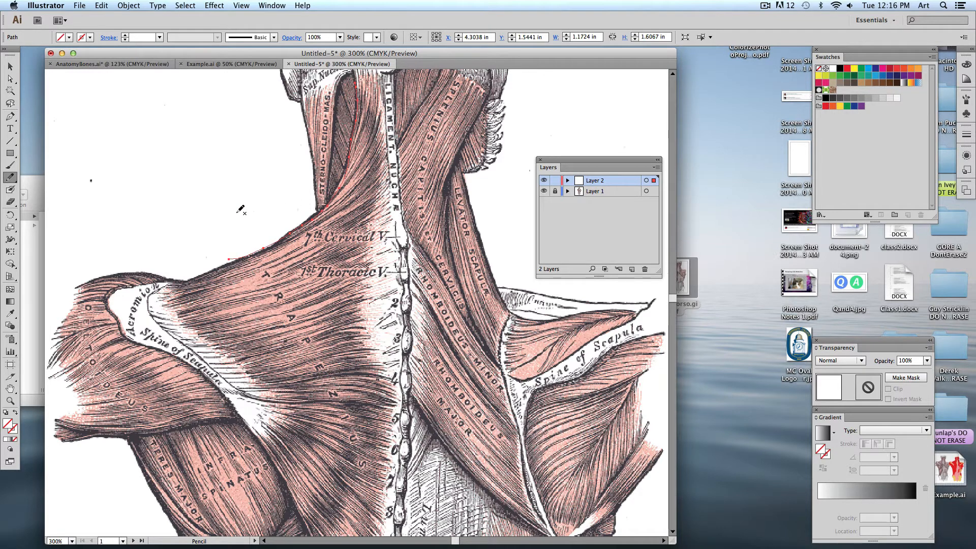
key("ctrl+z")
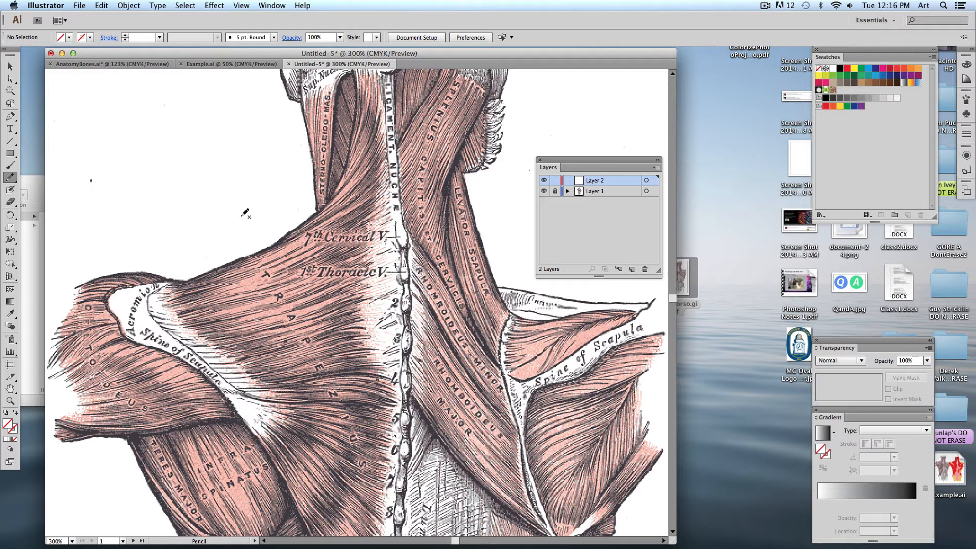
Review the Pencil tool's tolerance, keep-selected and path-editing options
double_click(11, 177)
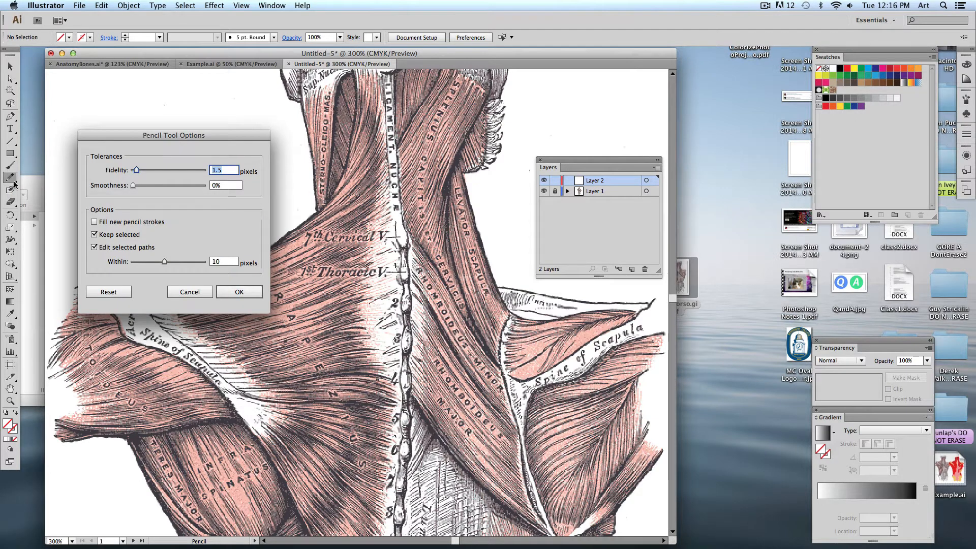
mouse_move(156, 137)
left_mouse_down()
mouse_move(215, 128)
mouse_move(218, 110)
left_mouse_up()
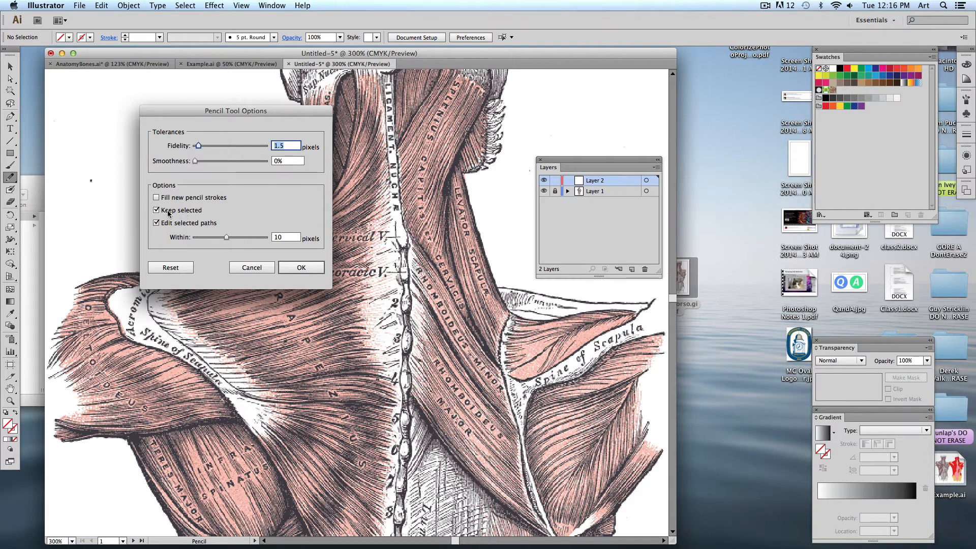
left_click(306, 268)
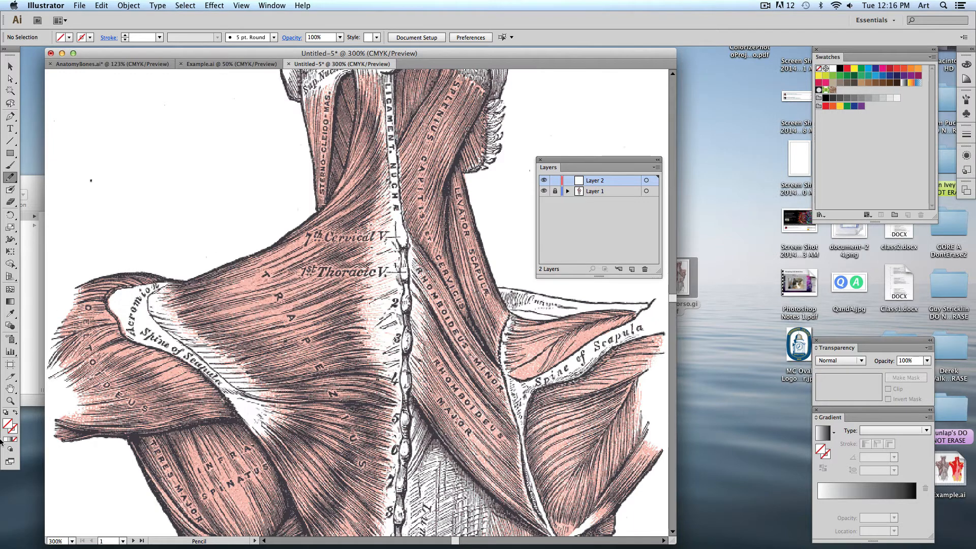
Set the stroke colour to the bright red FF0049
left_click(15, 431)
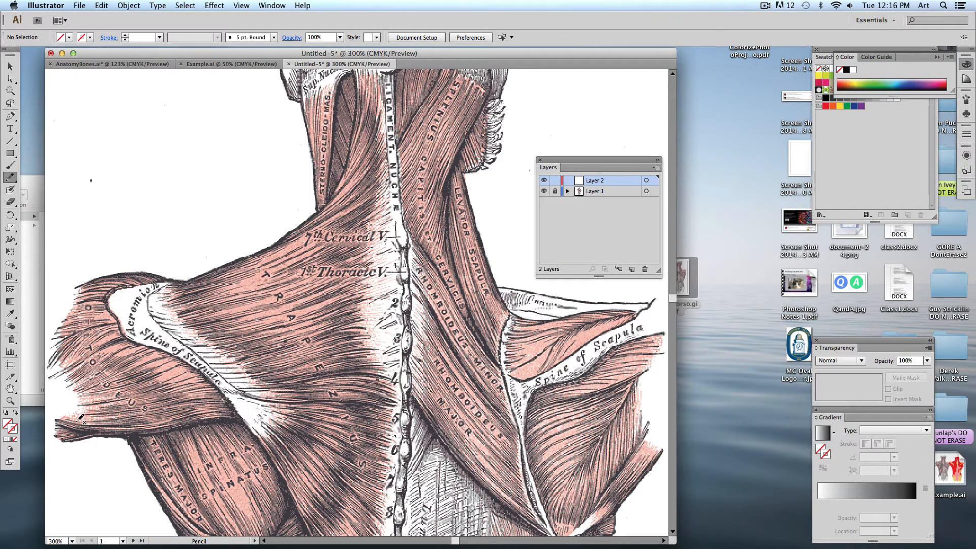
double_click(17, 434)
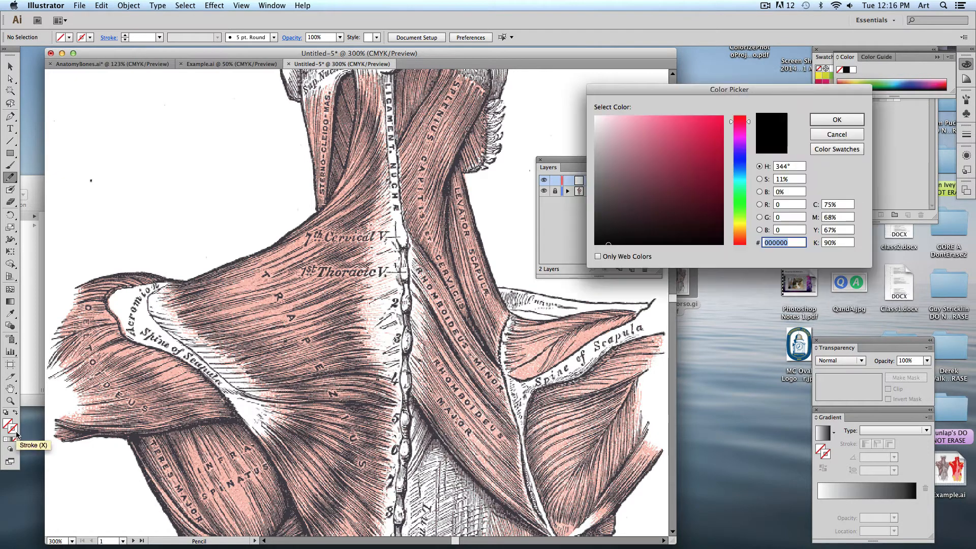
type("FF0049")
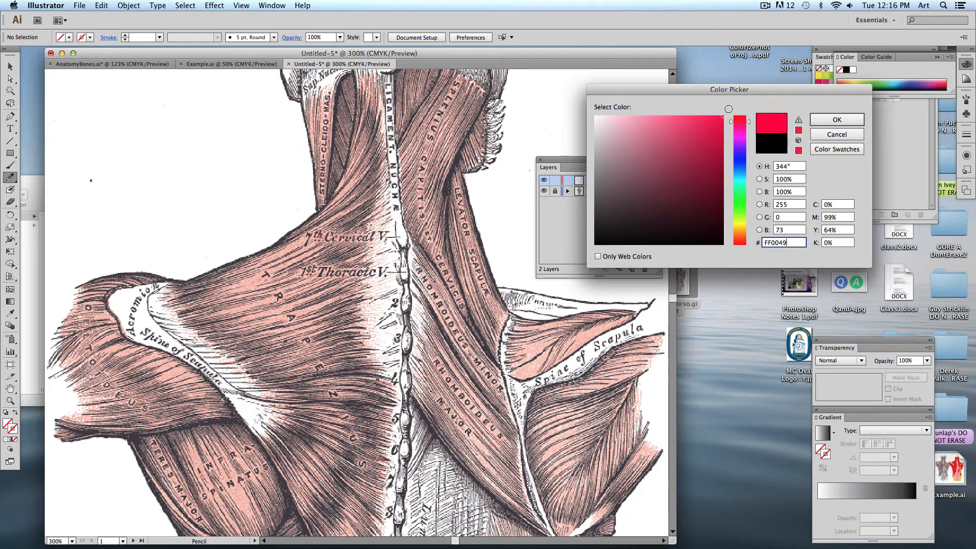
left_click(837, 120)
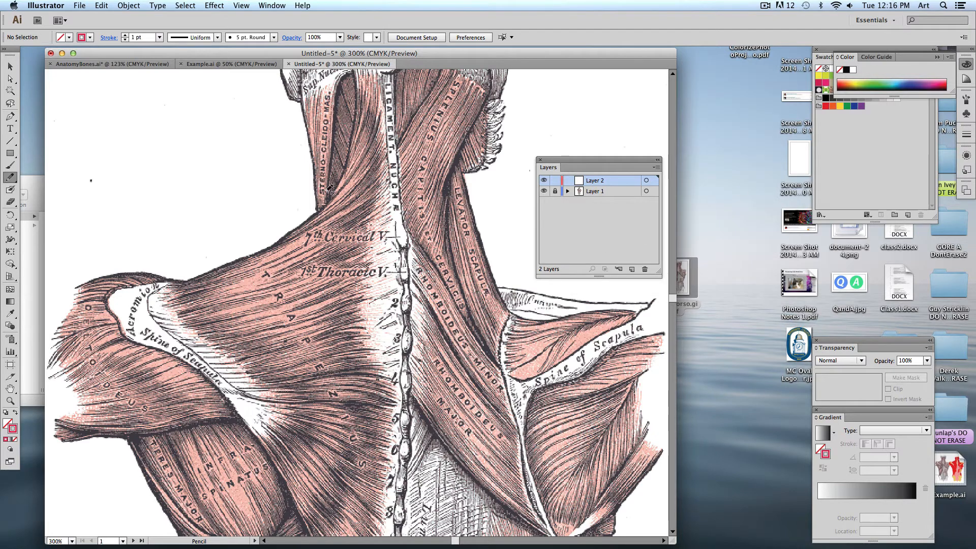
Draw three wavy Pencil strokes, about 1.1 to 1.4 in tall, and a smaller curved hook in the blank area above the left shoulder
left_click_drag(153, 207, 281, 309)
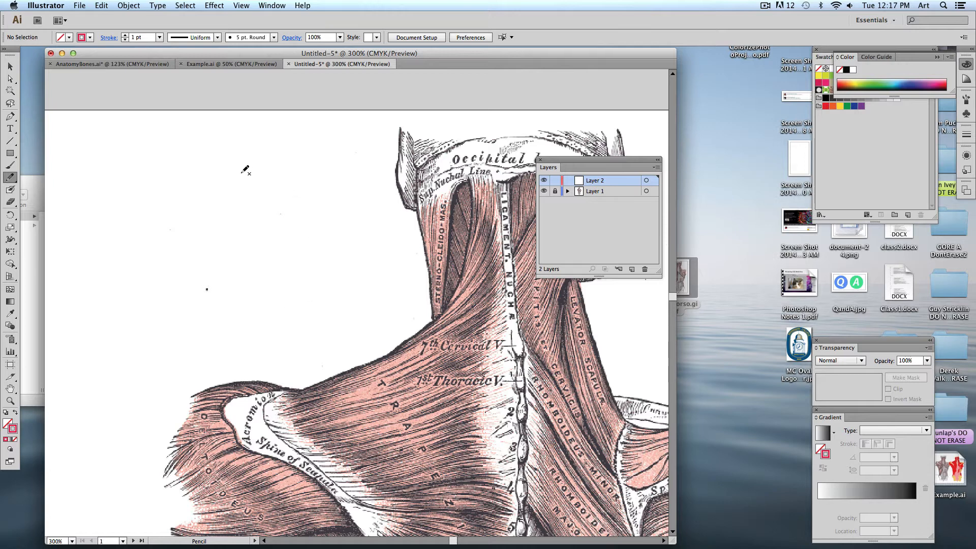
mouse_move(238, 172)
left_mouse_down()
mouse_move(228, 199)
mouse_move(277, 245)
mouse_move(250, 288)
mouse_move(265, 321)
left_mouse_up()
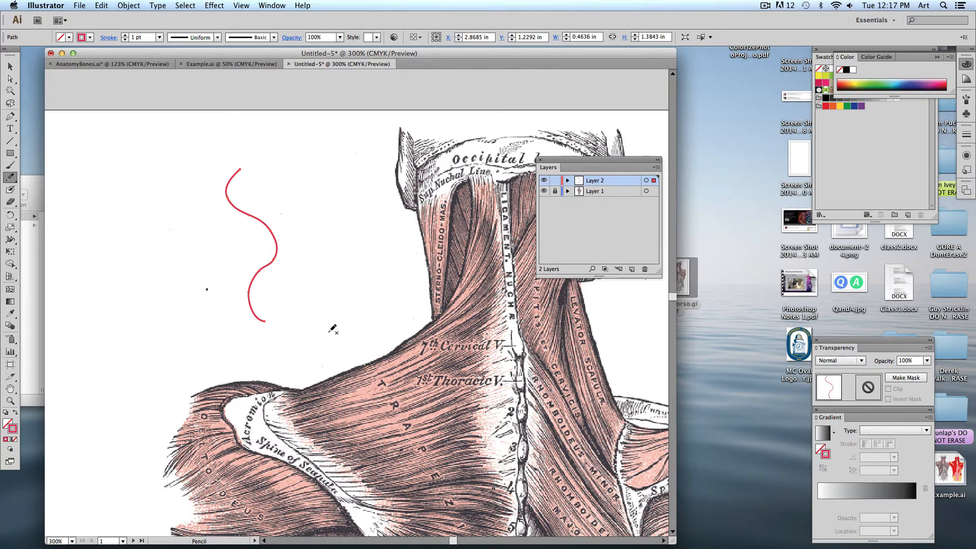
mouse_move(300, 184)
left_mouse_down()
mouse_move(286, 199)
mouse_move(307, 268)
mouse_move(292, 281)
mouse_move(296, 305)
mouse_move(310, 320)
left_mouse_up()
mouse_move(324, 191)
left_mouse_down()
mouse_move(313, 224)
mouse_move(327, 254)
mouse_move(315, 280)
mouse_move(334, 304)
left_mouse_up()
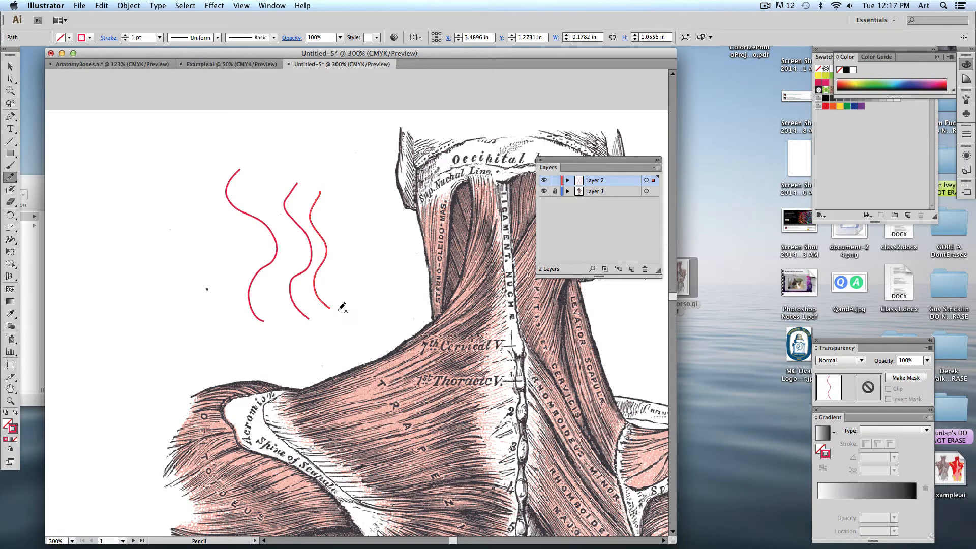
key("super+equal")
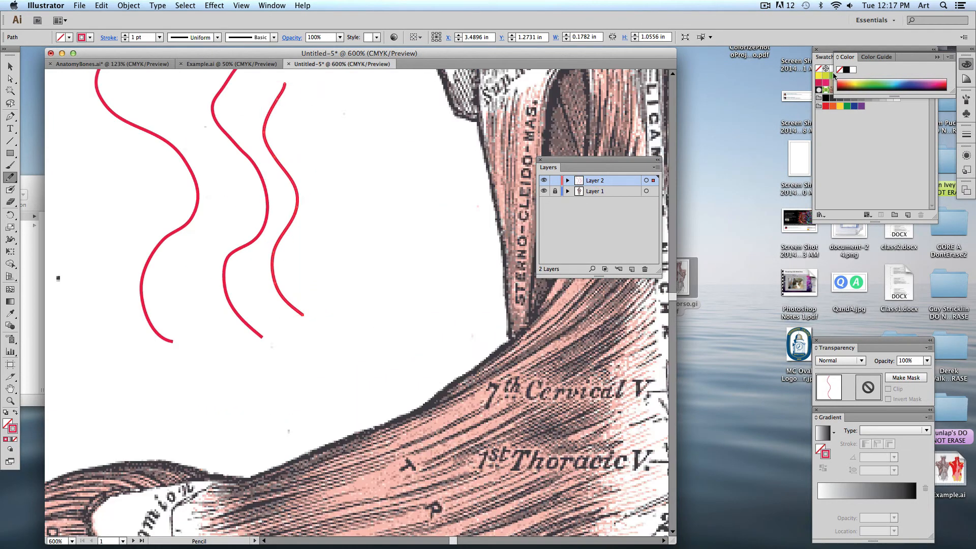
mouse_move(316, 334)
left_mouse_down()
mouse_move(338, 354)
mouse_move(317, 408)
mouse_move(266, 417)
left_mouse_up()
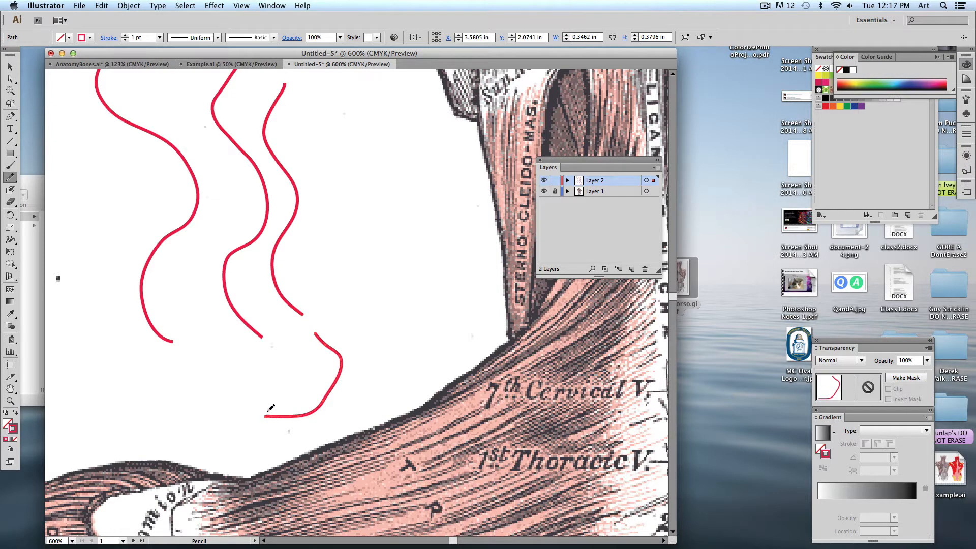
Extend the hooked practice stroke into a long open path about 1.49 by 1.05 in and add a separate curve about 0.62 in tall
key("space")
left_click_drag(221, 408, 294, 348)
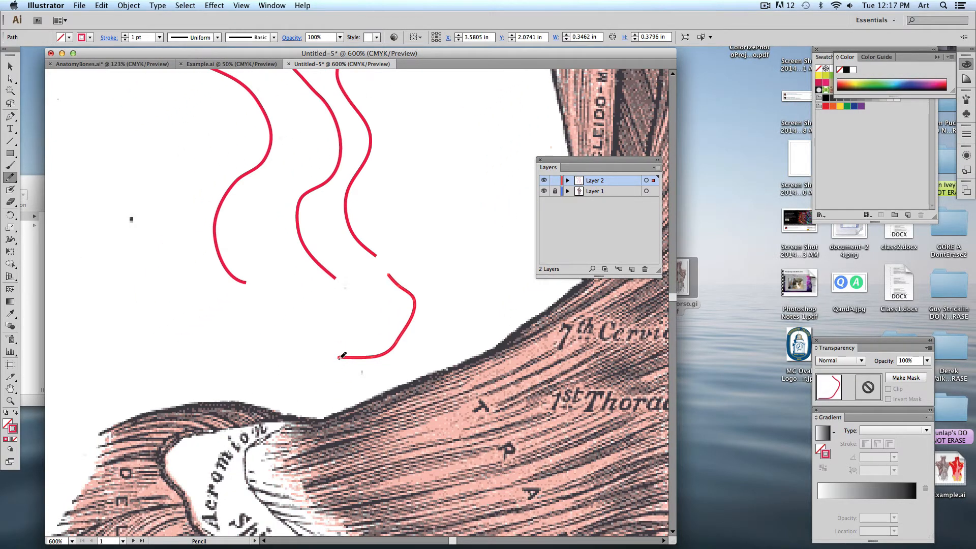
left_click_drag(339, 357, 242, 356)
left_click_drag(155, 355, 137, 356)
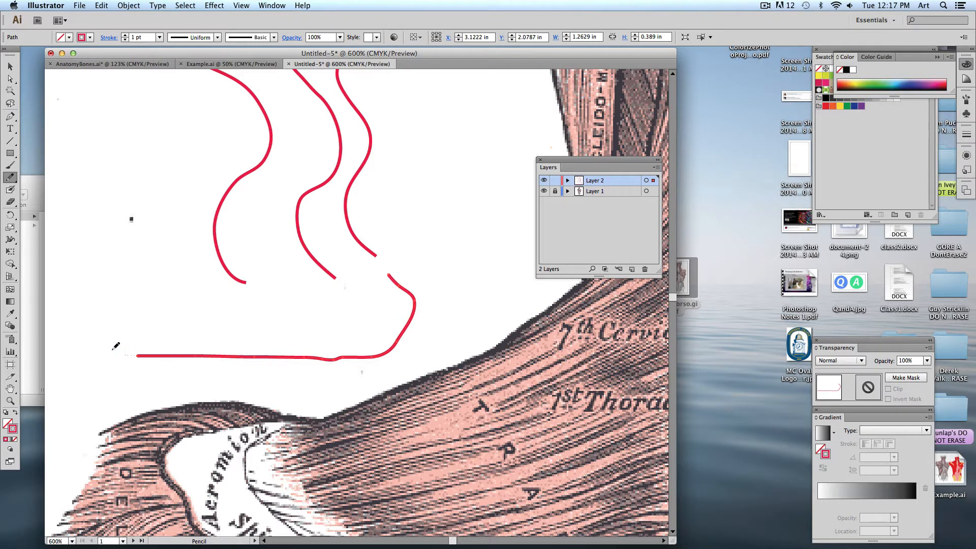
mouse_move(118, 202)
left_mouse_down()
mouse_move(92, 158)
mouse_move(199, 151)
left_mouse_up()
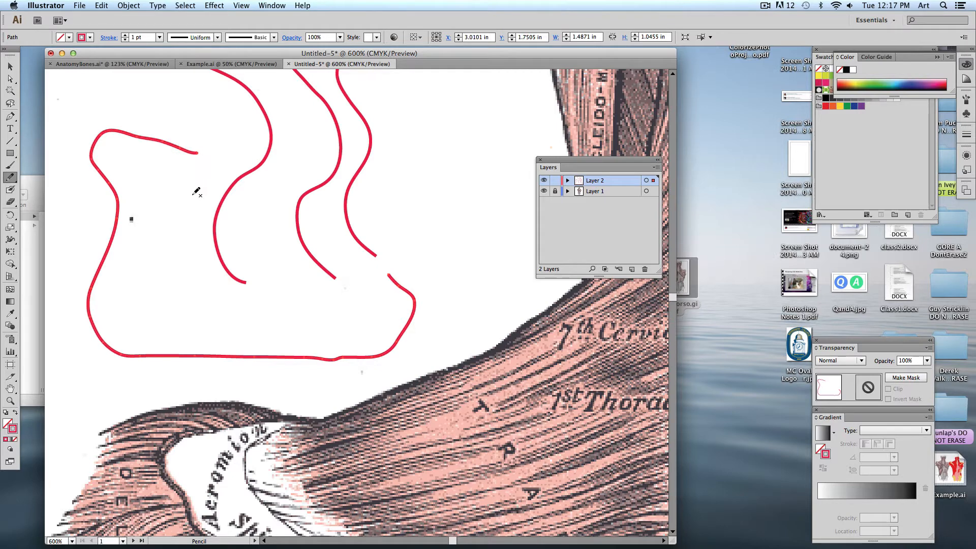
left_click_drag(193, 195, 182, 329)
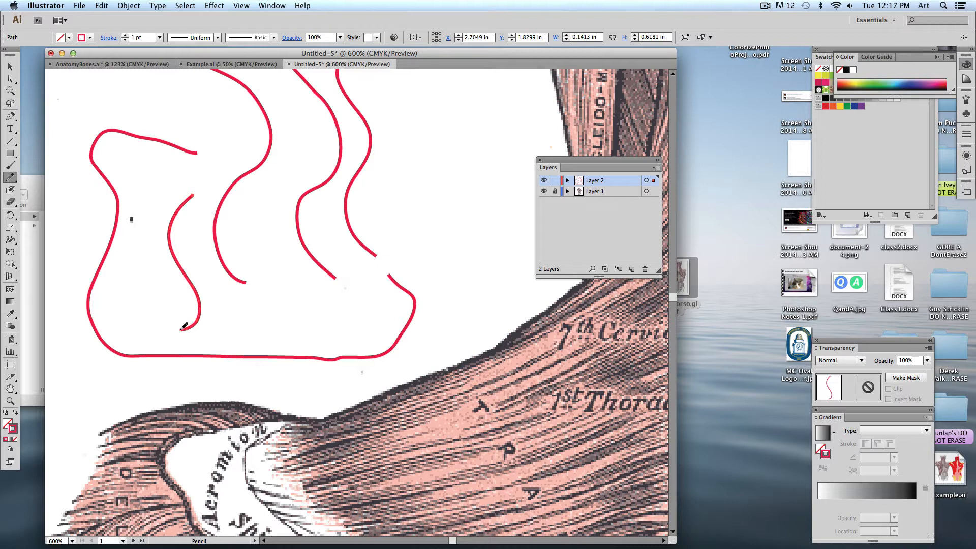
Delete all the practice strokes from Layer 2
key("super+a")
key("BackSpace")
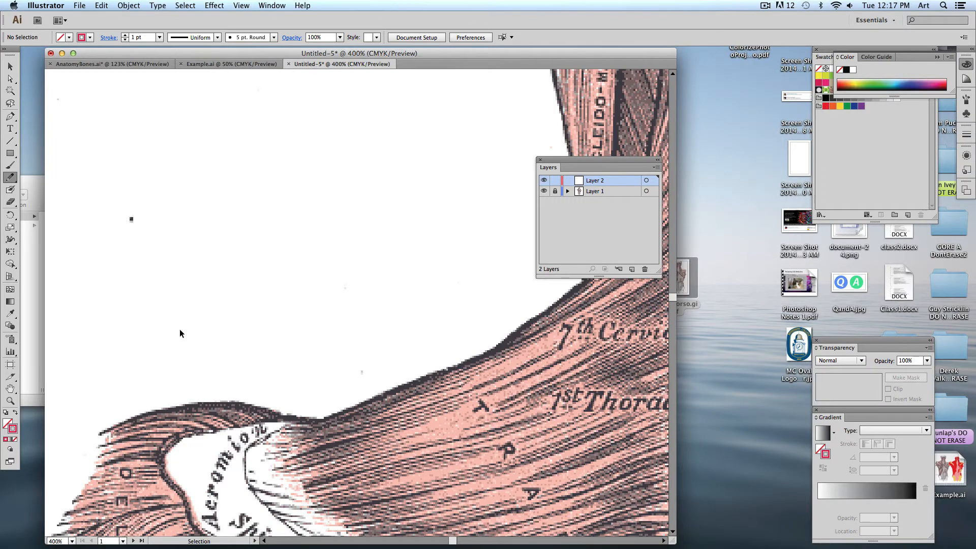
Trace the outline of the left deltoid with one Pencil path about 1.7 by 1.46 in and leave it deselected
key("super+minus")
mouse_move(314, 336)
left_mouse_down()
mouse_move(203, 259)
mouse_move(318, 205)
mouse_move(337, 185)
left_mouse_up()
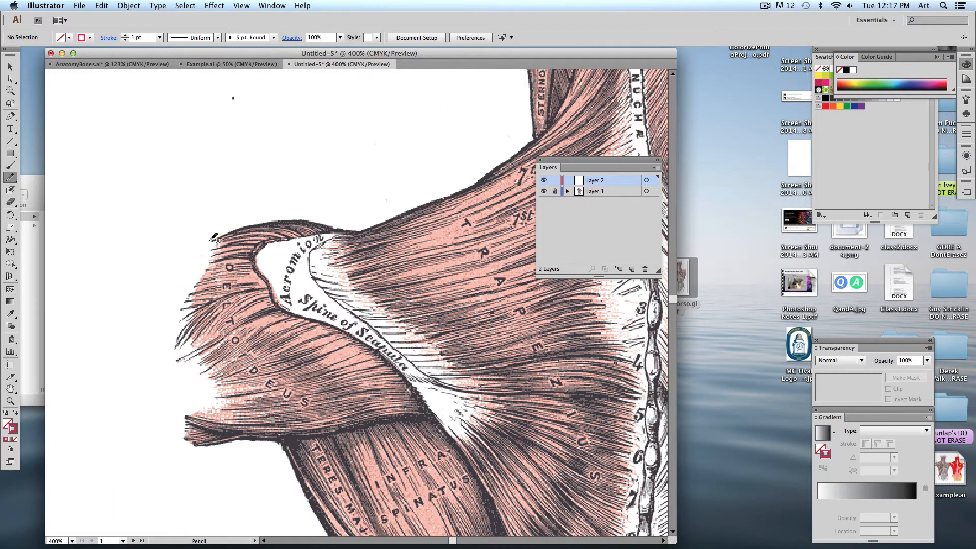
mouse_move(210, 240)
left_mouse_down()
mouse_move(287, 224)
mouse_move(325, 234)
mouse_move(268, 238)
mouse_move(258, 258)
mouse_move(273, 300)
mouse_move(354, 333)
mouse_move(436, 413)
mouse_move(319, 431)
mouse_move(198, 420)
mouse_move(206, 361)
mouse_move(187, 319)
mouse_move(221, 252)
mouse_move(213, 240)
left_mouse_up()
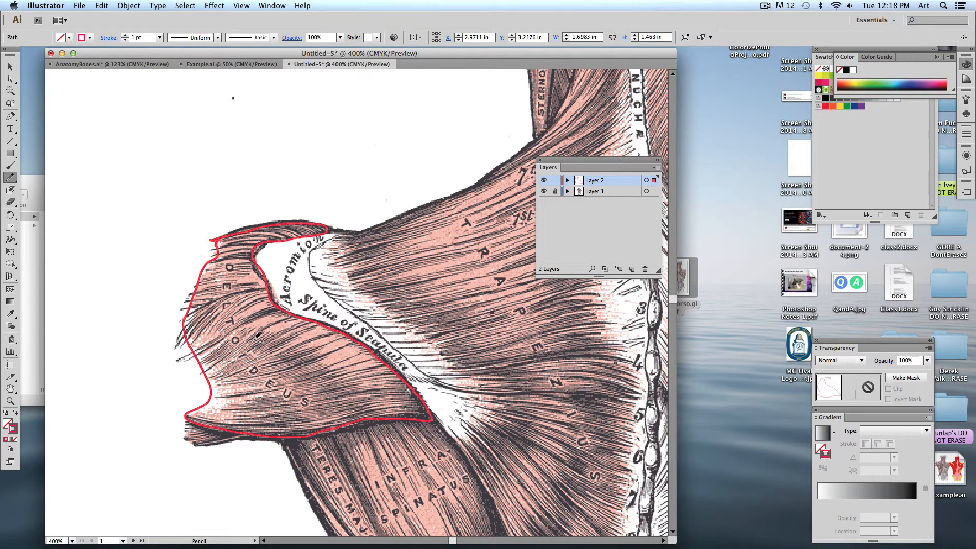
key("super+shift+a")
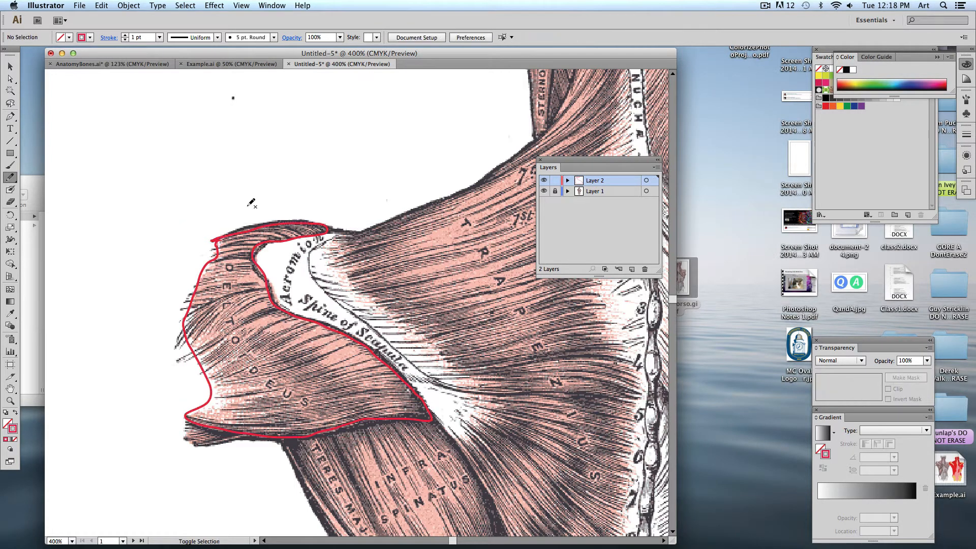
Draw a nearly closed circle about 0.41 by 0.47 in in the blank area above the left shoulder and try joining its ends
mouse_move(146, 110)
left_mouse_down()
mouse_move(135, 127)
mouse_move(143, 167)
left_mouse_up()
mouse_move(194, 135)
left_mouse_down()
mouse_move(174, 109)
mouse_move(154, 108)
left_mouse_up()
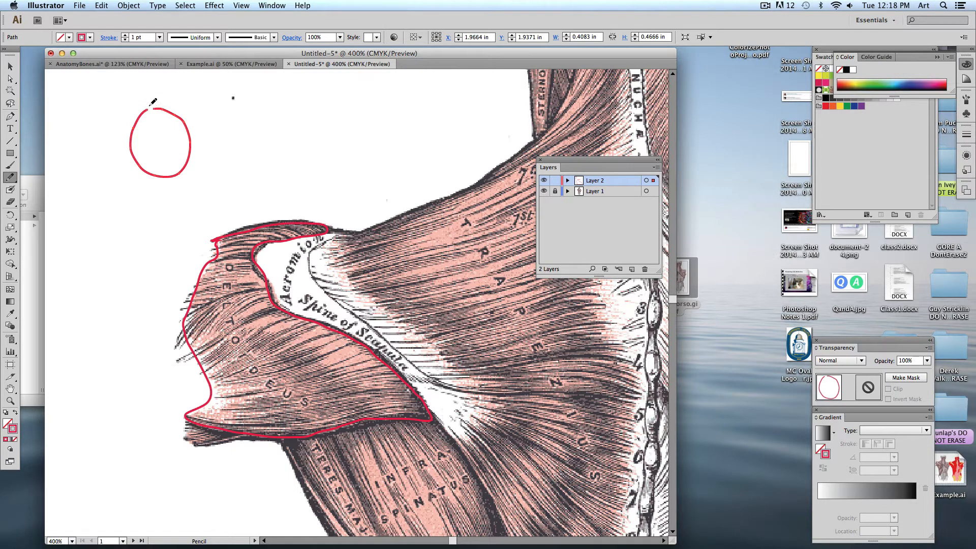
left_click(128, 4)
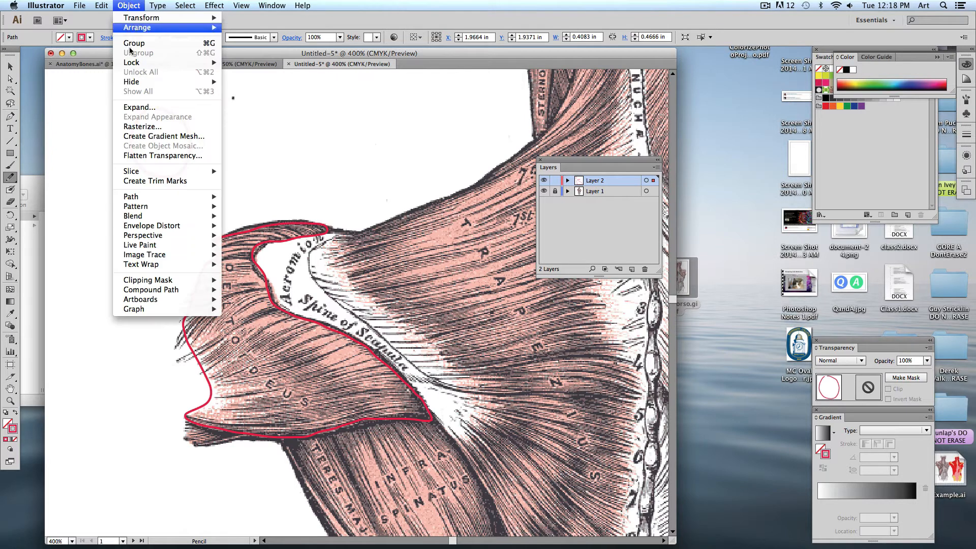
mouse_move(136, 197)
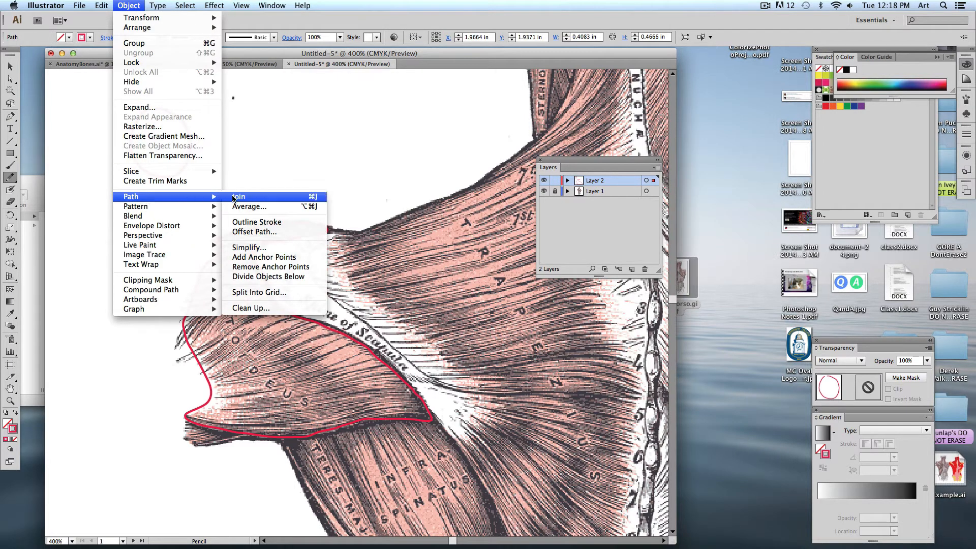
left_click(322, 197)
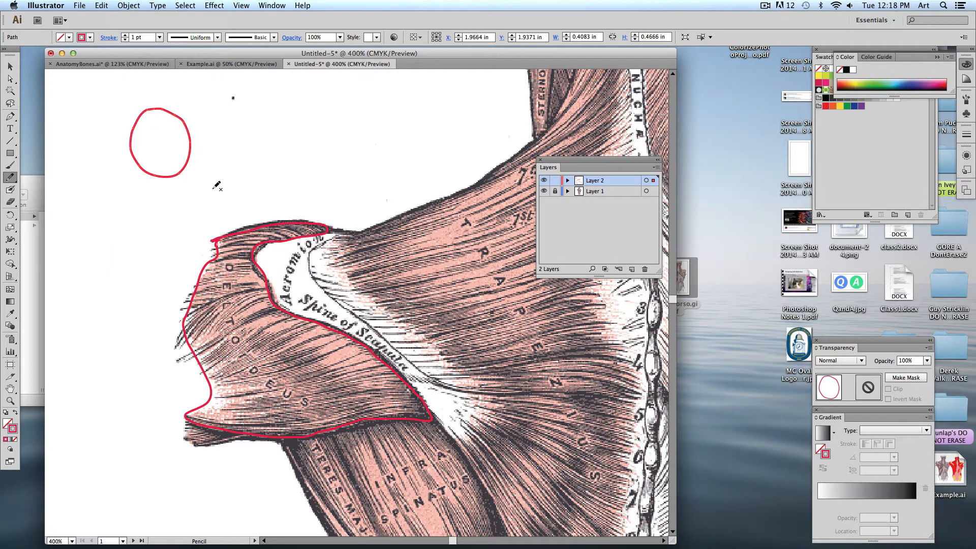
Trace the outline around the left teres major and infraspinatus with a Pencil path about 1.43 by 1.13 in
left_click(227, 239, "super")
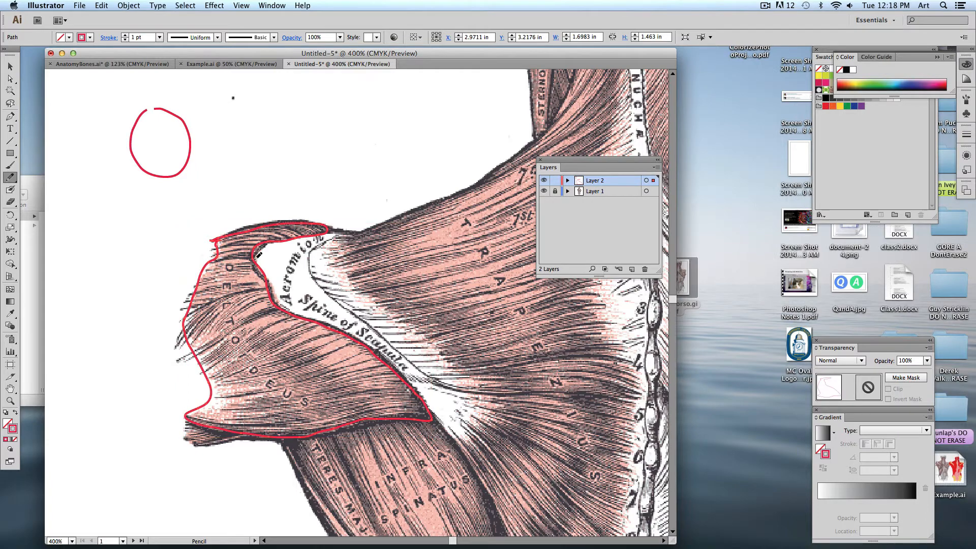
key("super")
left_click(258, 357, "super")
left_click_drag(265, 360, 243, 275)
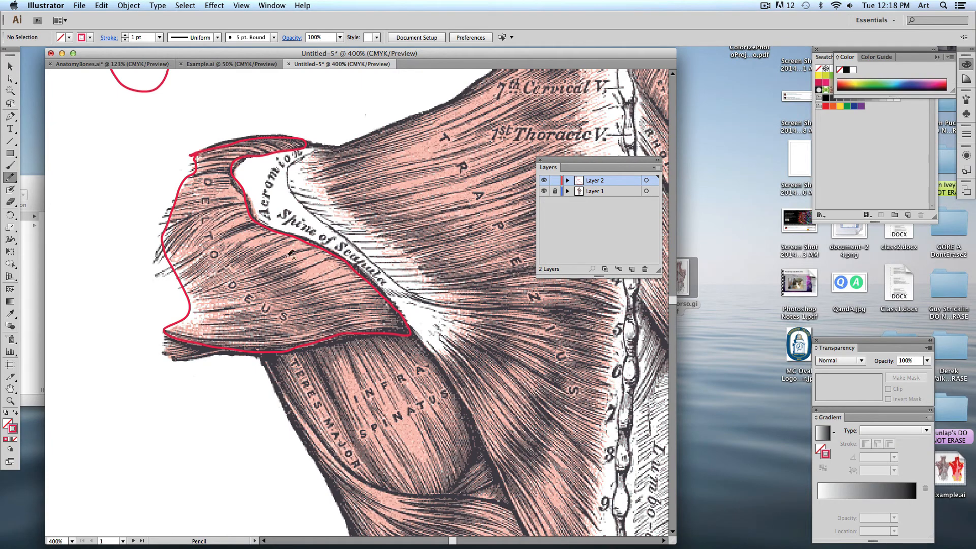
mouse_move(309, 369)
left_mouse_down()
mouse_move(300, 277)
mouse_move(211, 226)
left_mouse_up()
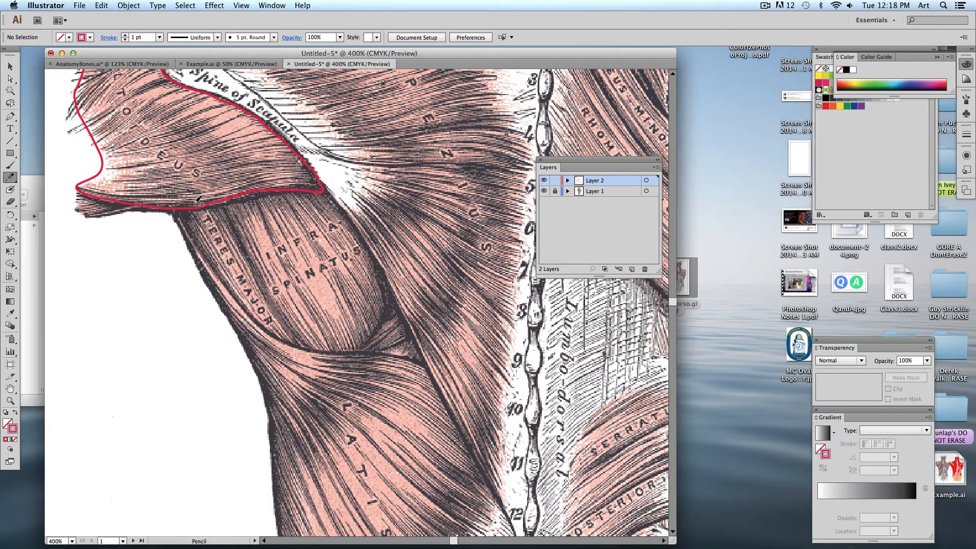
left_click_drag(185, 206, 182, 208)
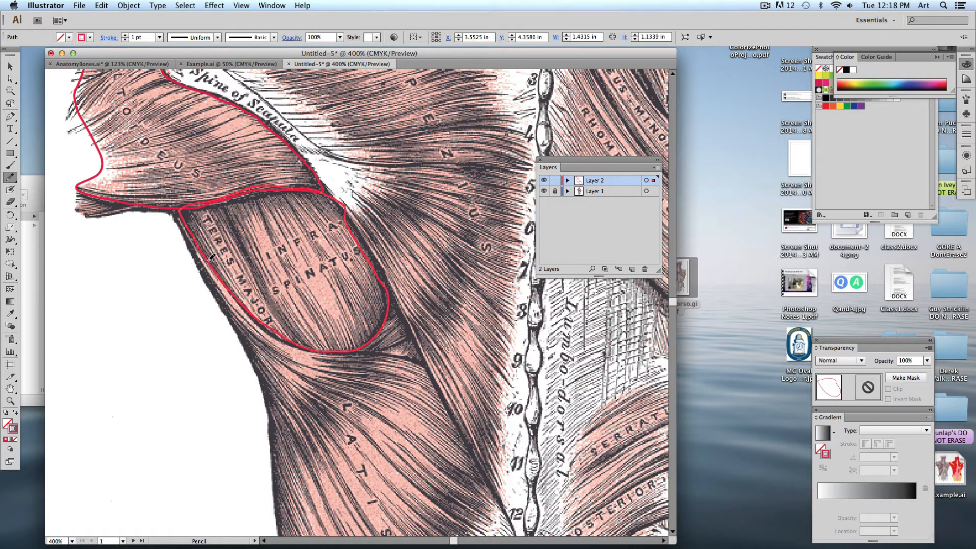
Trace the left latissimus dorsi in continued Pencil strokes as one outline about 2.1 by 3.68 in, running up along the teres major
scroll(212, 258, "down", 3)
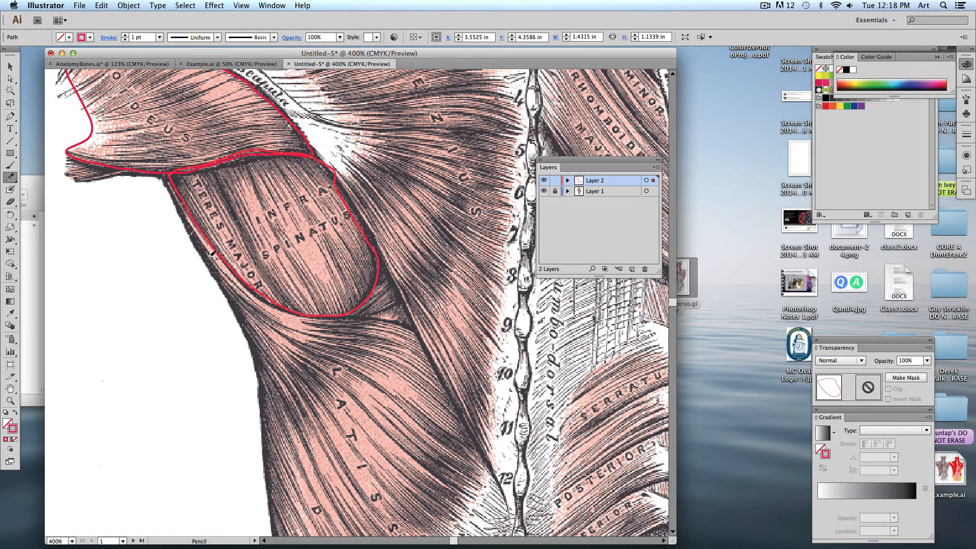
mouse_move(211, 257)
left_mouse_down()
mouse_move(238, 310)
mouse_move(272, 476)
left_mouse_up()
scroll(272, 477, "down", 15)
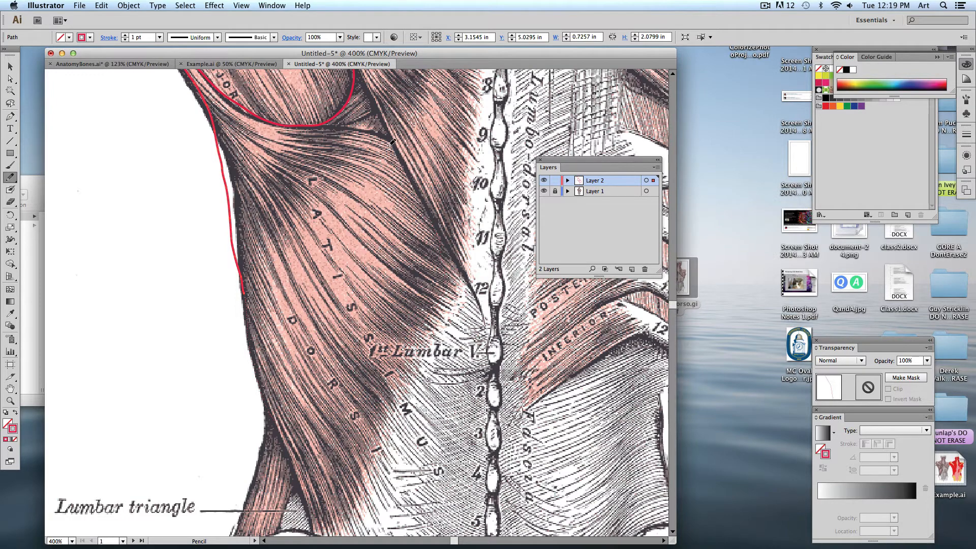
key("space")
left_click_drag(390, 145, 423, 271)
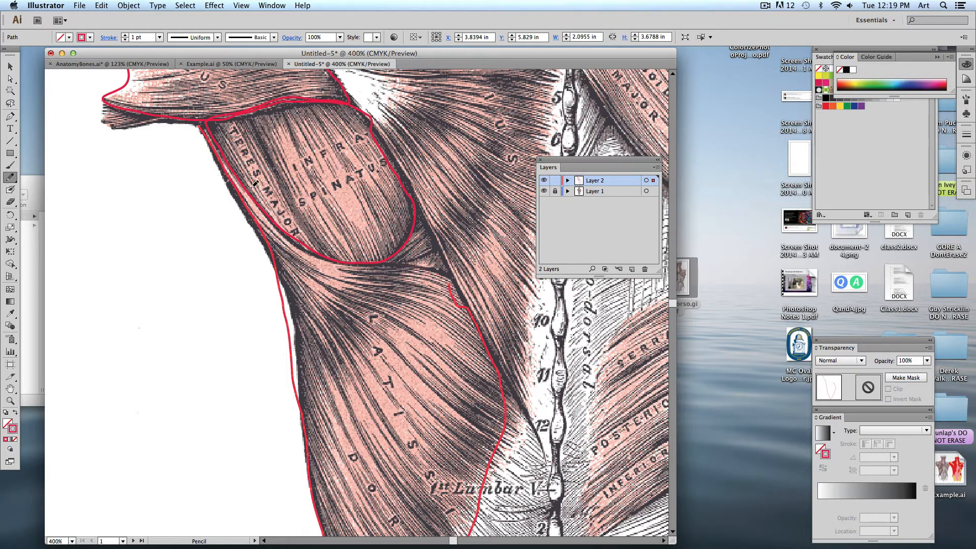
left_click_drag(256, 183, 209, 121)
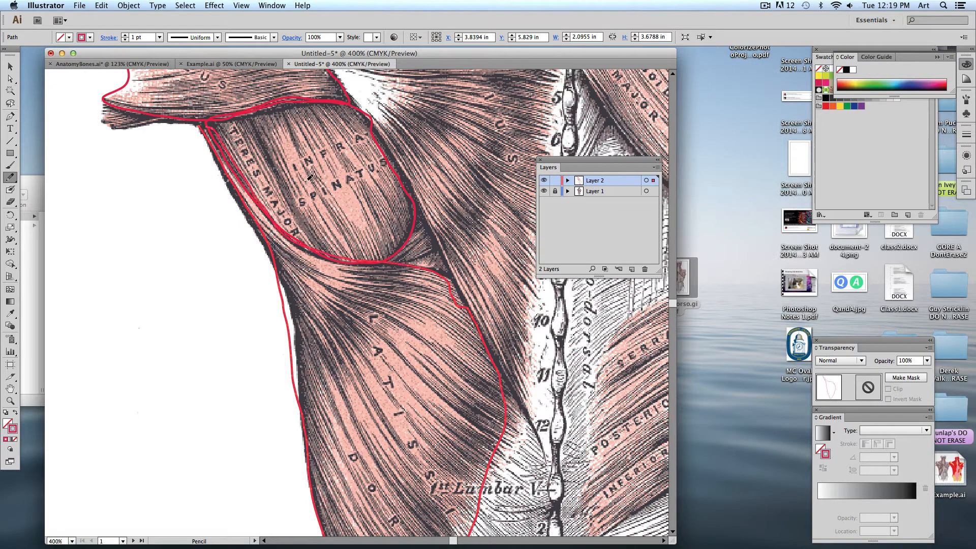
Move anchor points on the latissimus outline's outer edge with Direct Selection so the path follows the muscle's contour
key("space")
left_click_drag(337, 311, 286, 202)
left_click(11, 81)
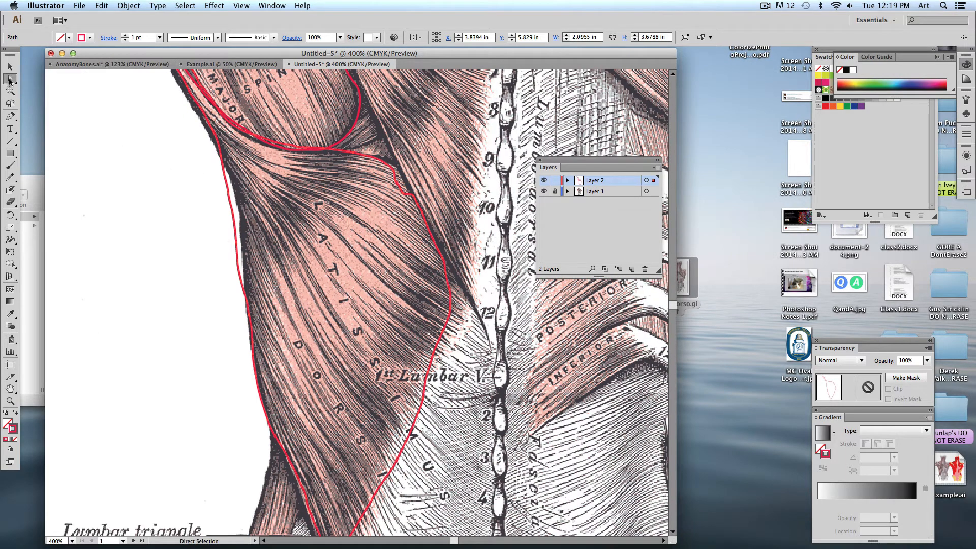
left_click(211, 257)
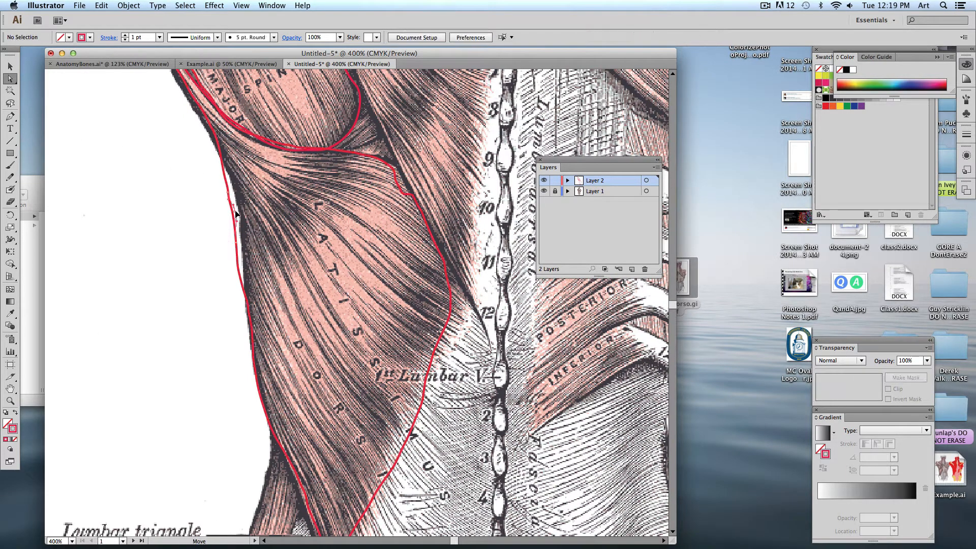
left_click(238, 213)
left_click_drag(229, 196, 222, 164)
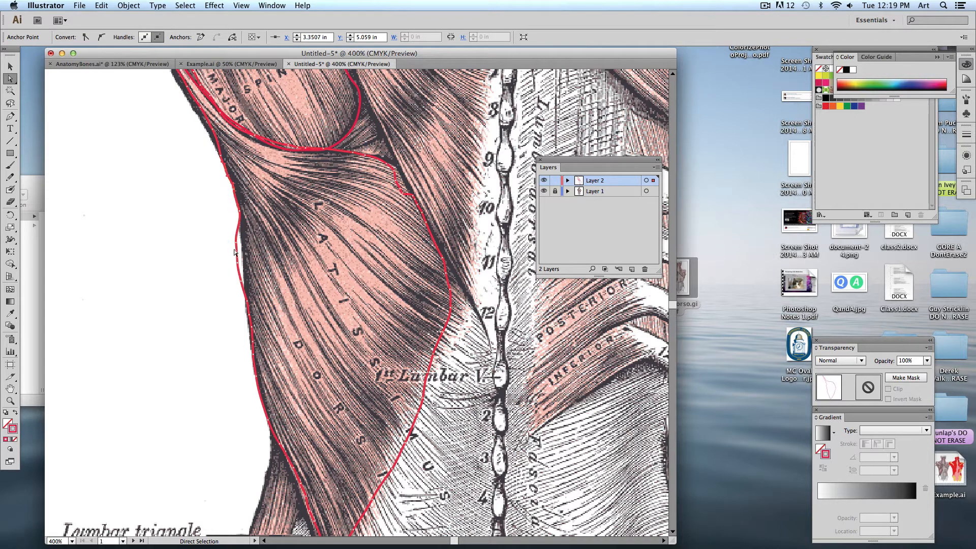
left_click_drag(235, 242, 242, 280)
left_click(214, 303)
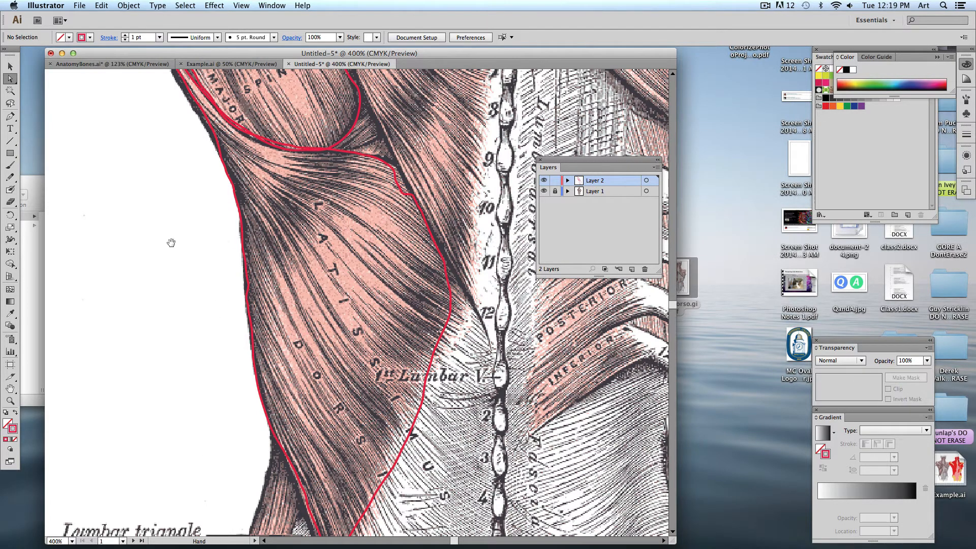
Swap the fill and stroke of the deltoid path to give it a solid red fill and no outline
left_click_drag(170, 244, 175, 345)
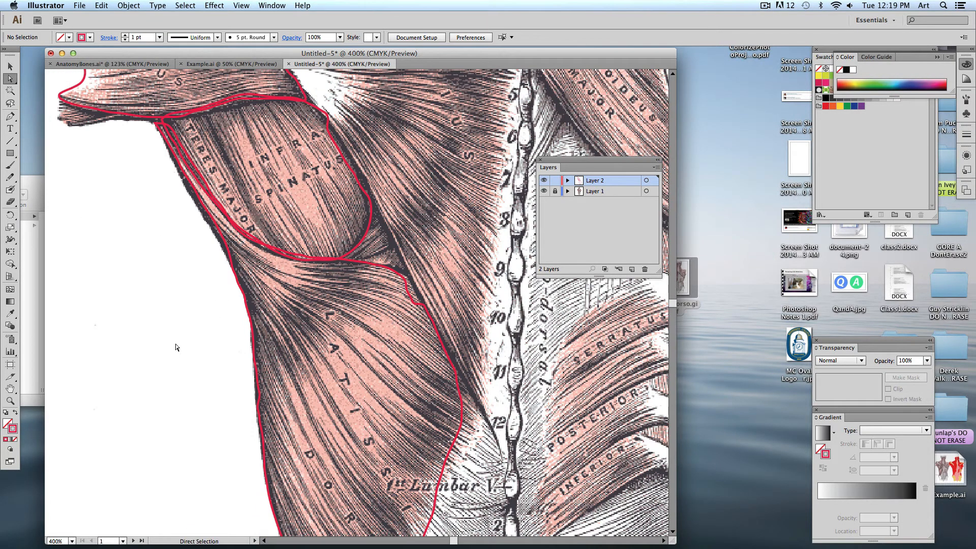
key("super+minus")
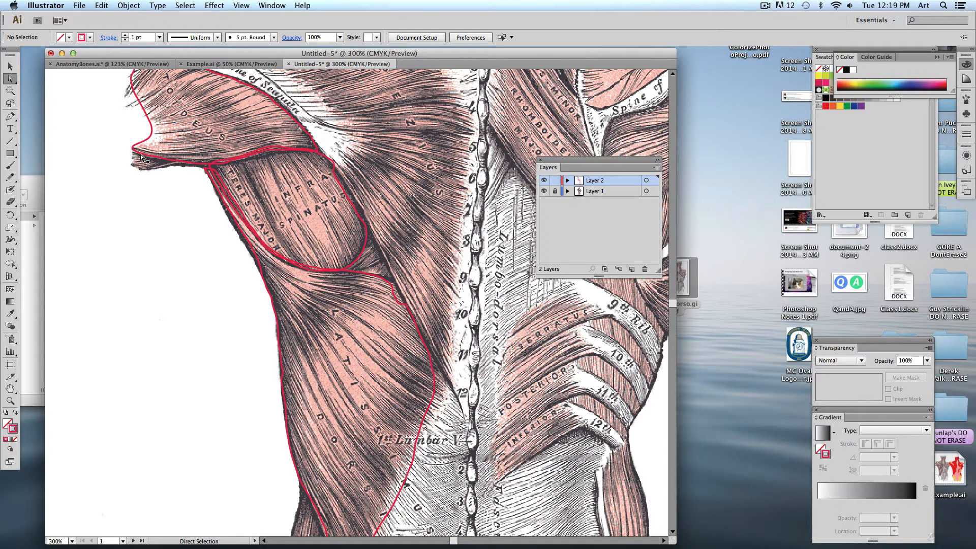
left_click(10, 66)
left_click(137, 152)
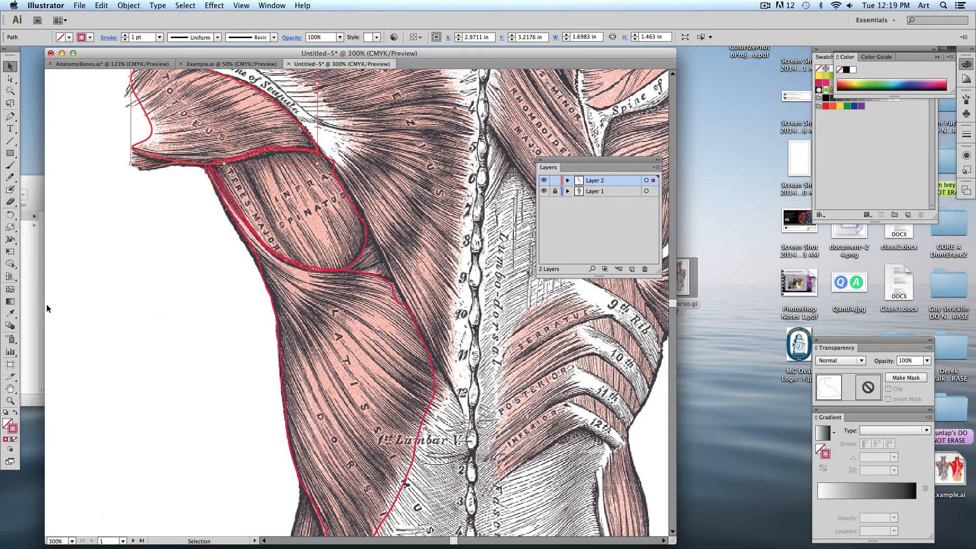
left_click(16, 414)
scroll(155, 226, "up", 5)
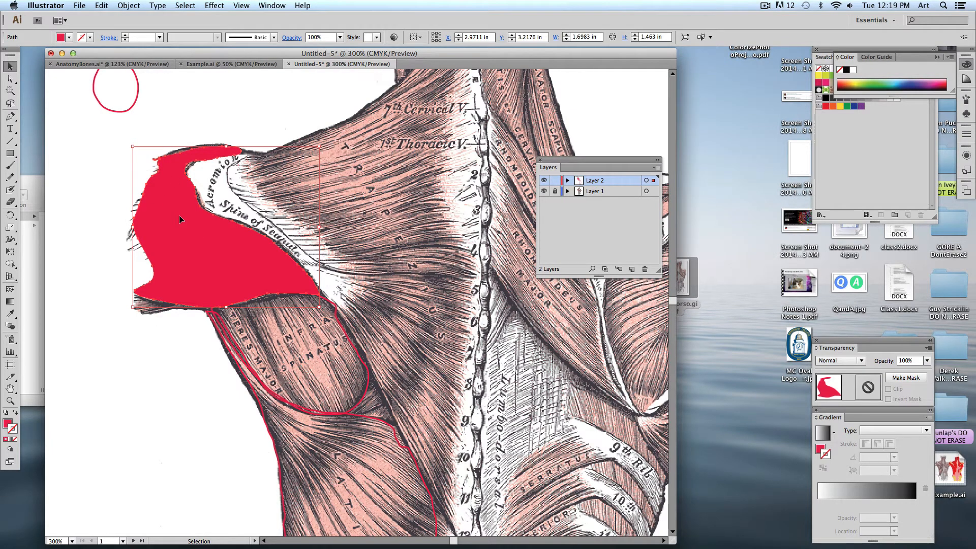
Swap fill and stroke on the latissimus path and on the infraspinatus path, giving both a solid red fill without outline
left_click(255, 374)
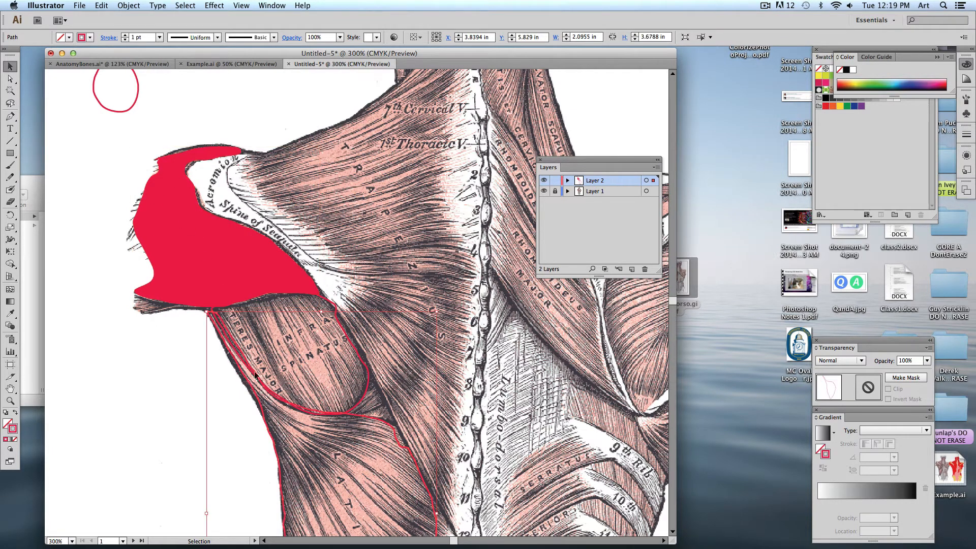
left_click(16, 415)
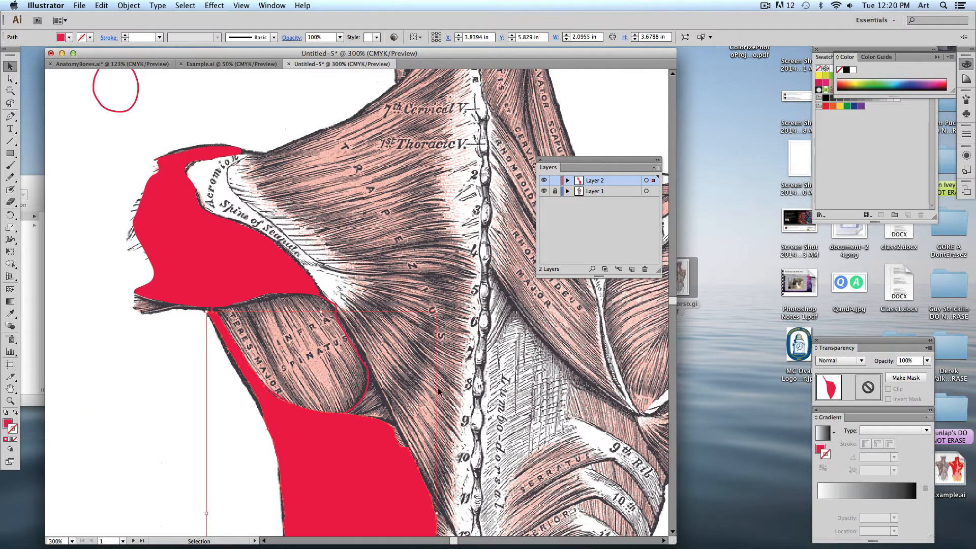
left_click(365, 363)
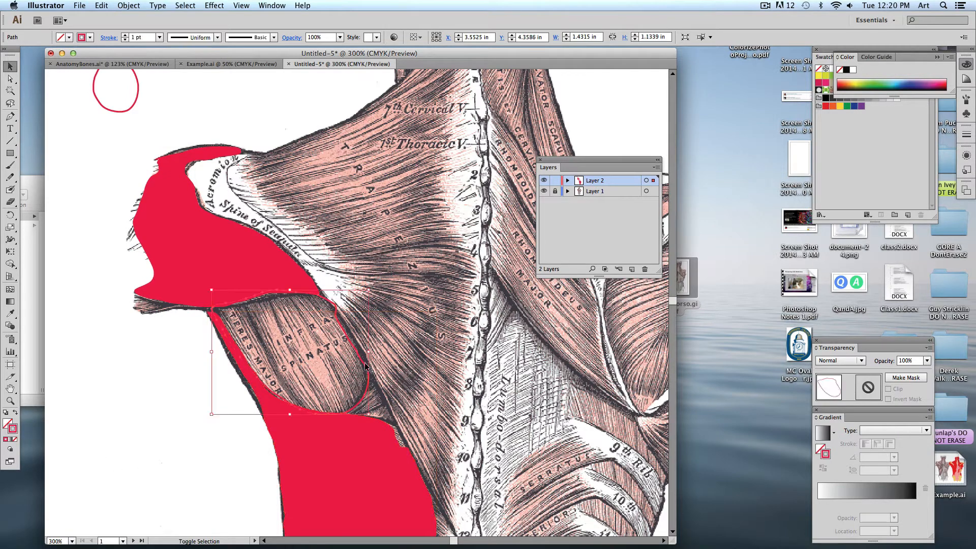
key("shift+x")
left_click(186, 410)
key("space")
left_click_drag(251, 425, 209, 300)
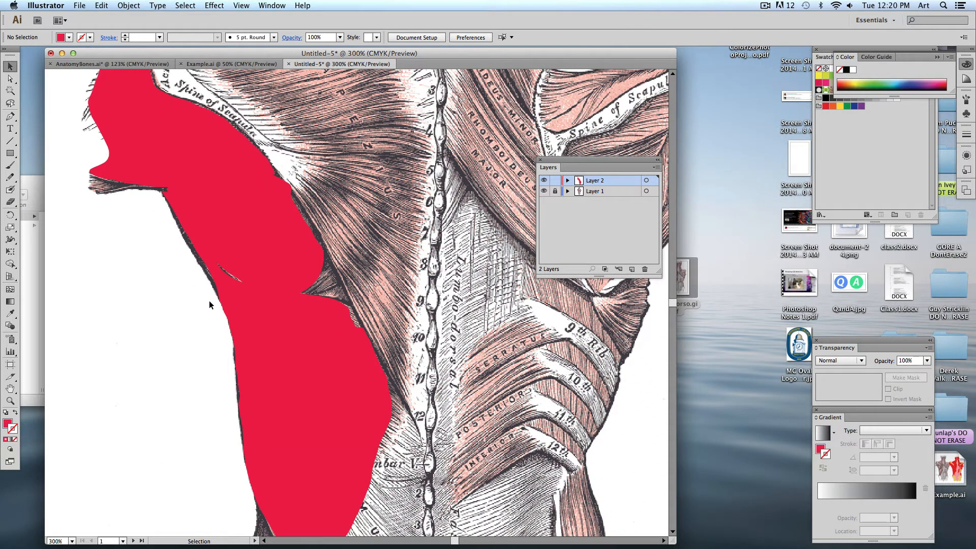
key("super+minus")
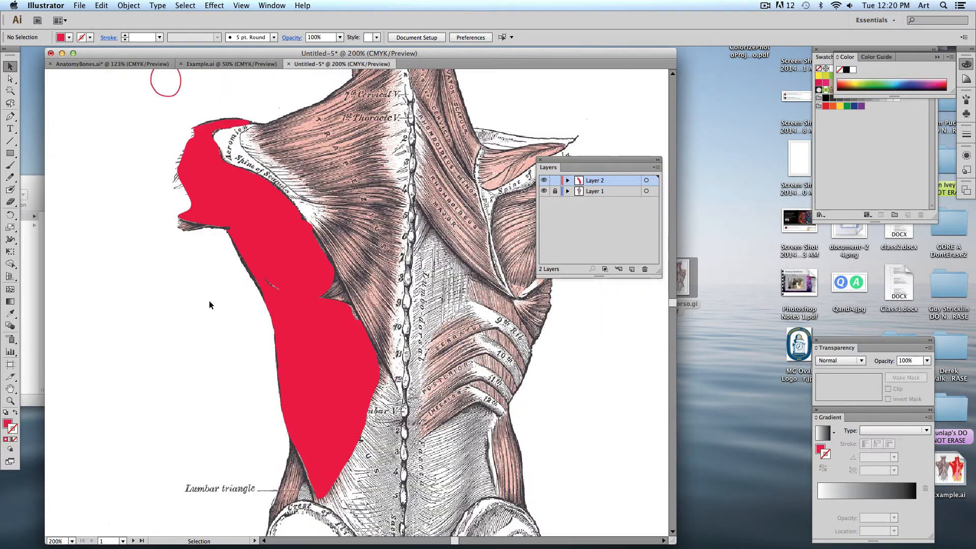
key("super+equal")
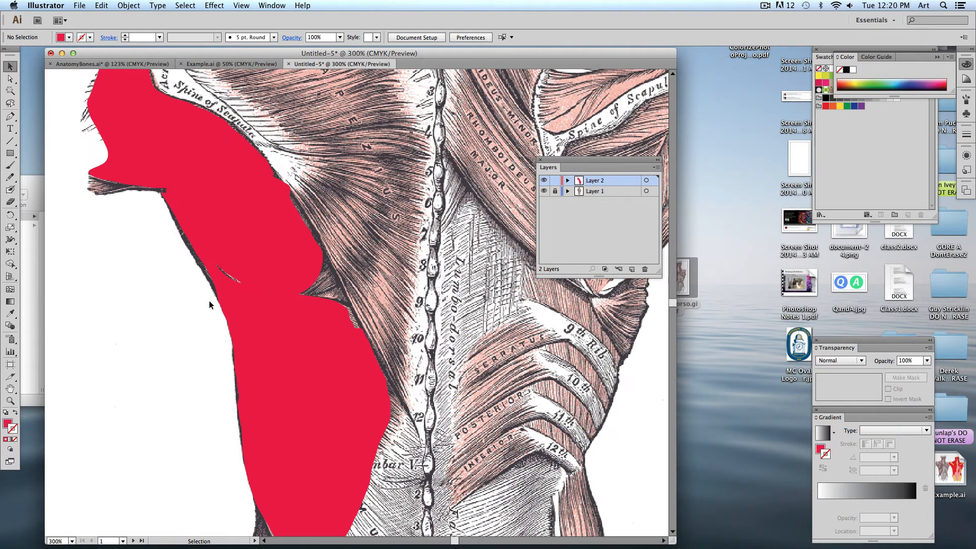
scroll(209, 301, "up", 1)
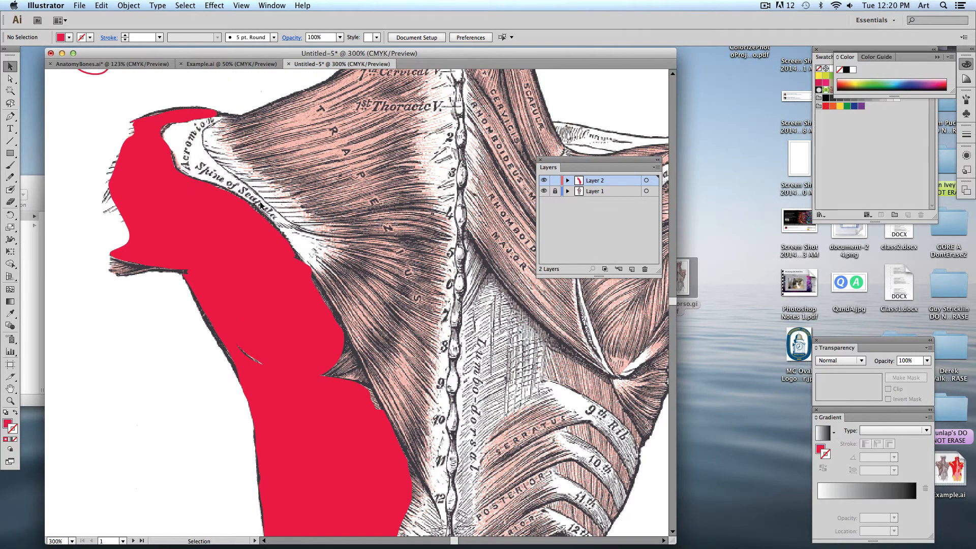
Trace the left acromion and spine of the scapula with the Pencil tool as a red outline about 1.28 by 1.09 in
left_click(10, 176)
key("shift+x")
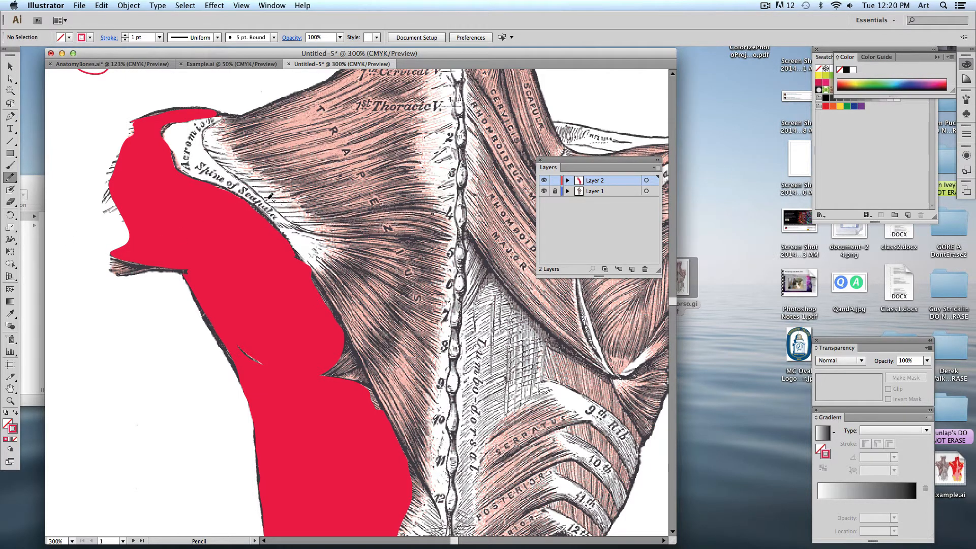
left_click_drag(283, 232, 294, 234)
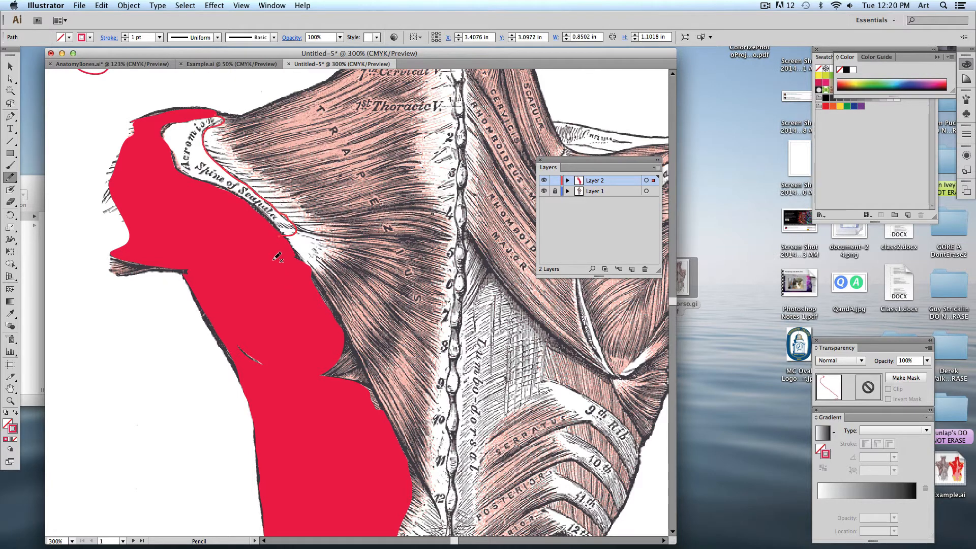
key("shift+x")
key("shift+x")
key("shift+x")
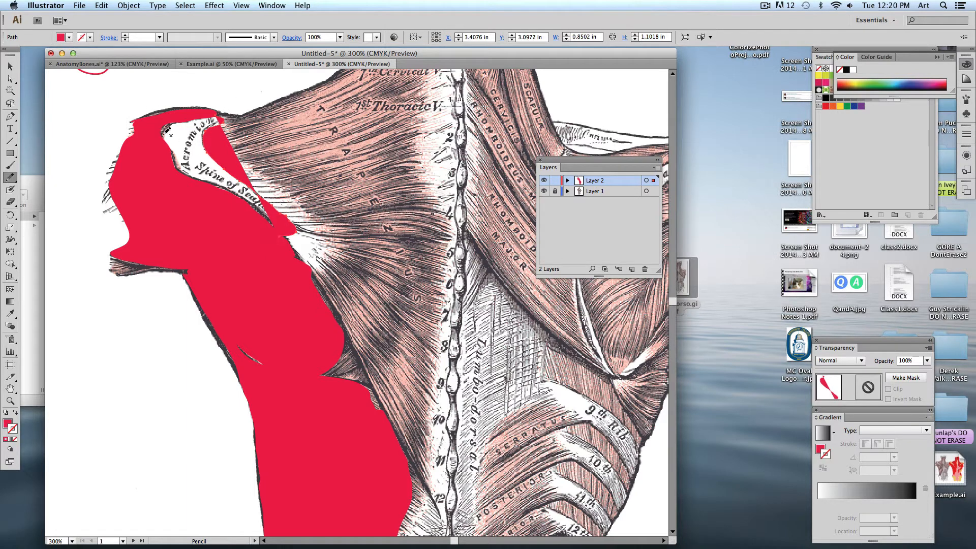
key("shift+x")
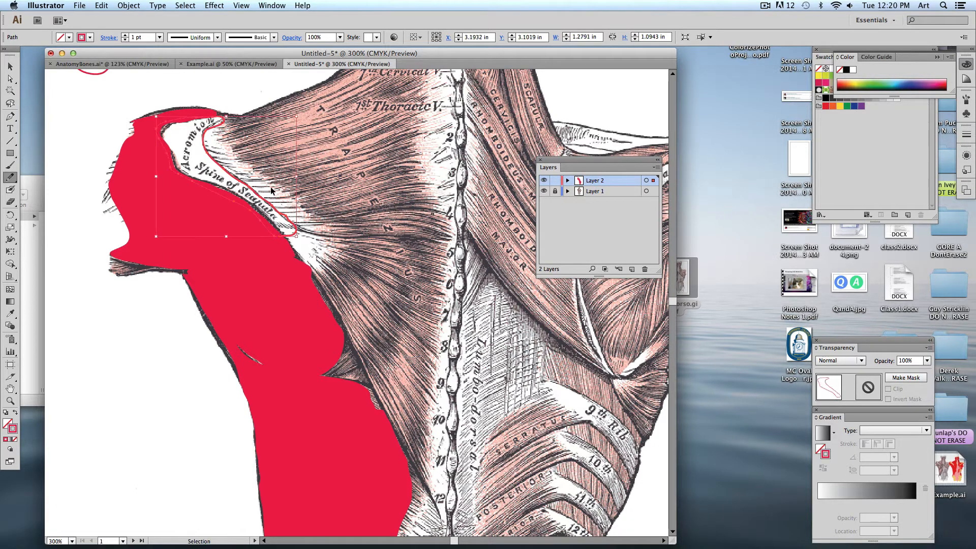
Join the open ends of the scapula path and swap its fill and stroke for a solid red fill without outline
key("super+j")
left_click(593, 305)
key("shift+x")
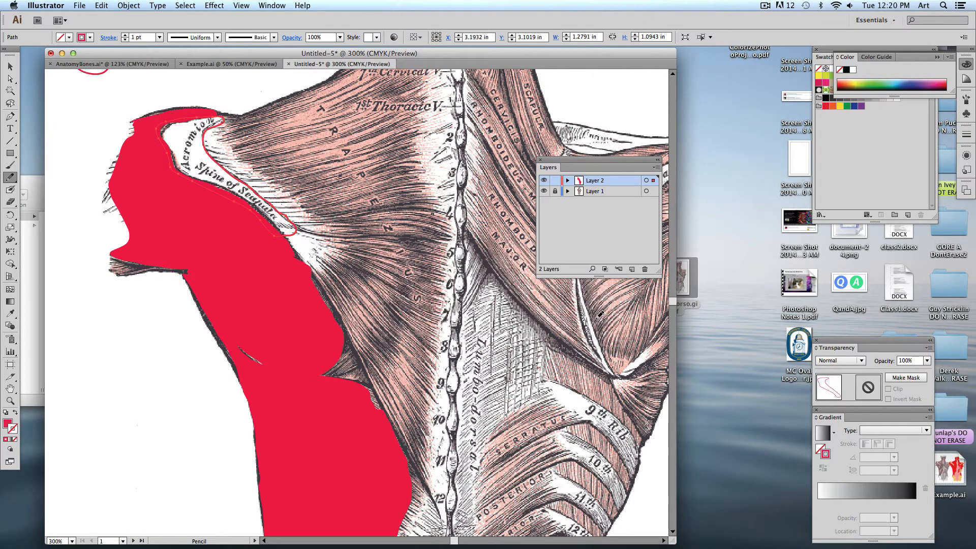
key("super+shift+a")
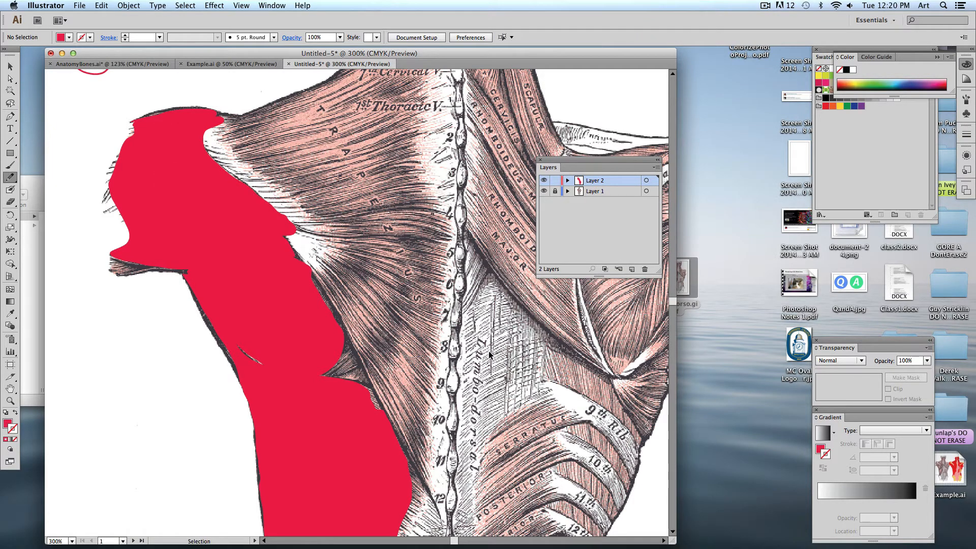
In the Example.ai document, hide Layers 4, 3 and 2 and unlock Layer 1
key("super+minus")
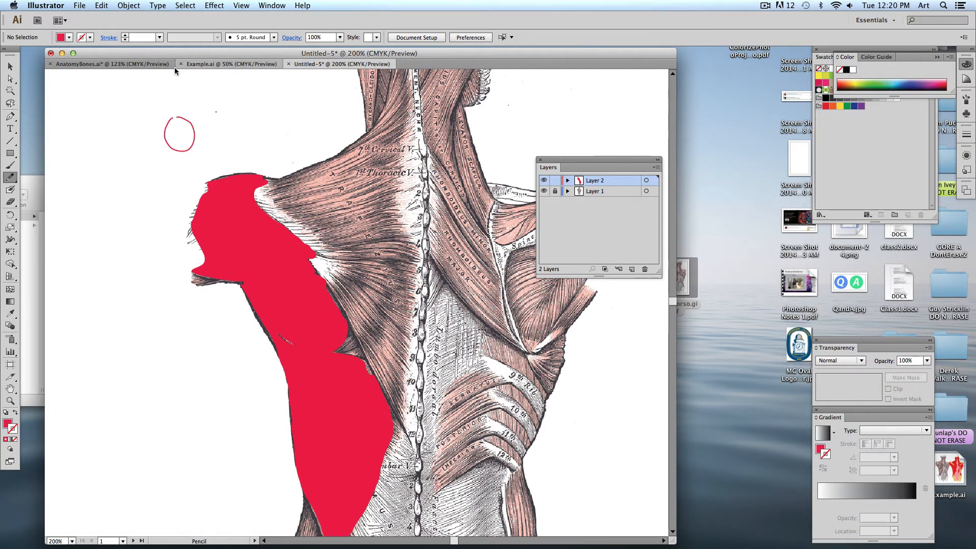
left_click(218, 64)
key("super+equal")
key("super+equal")
key("super+equal")
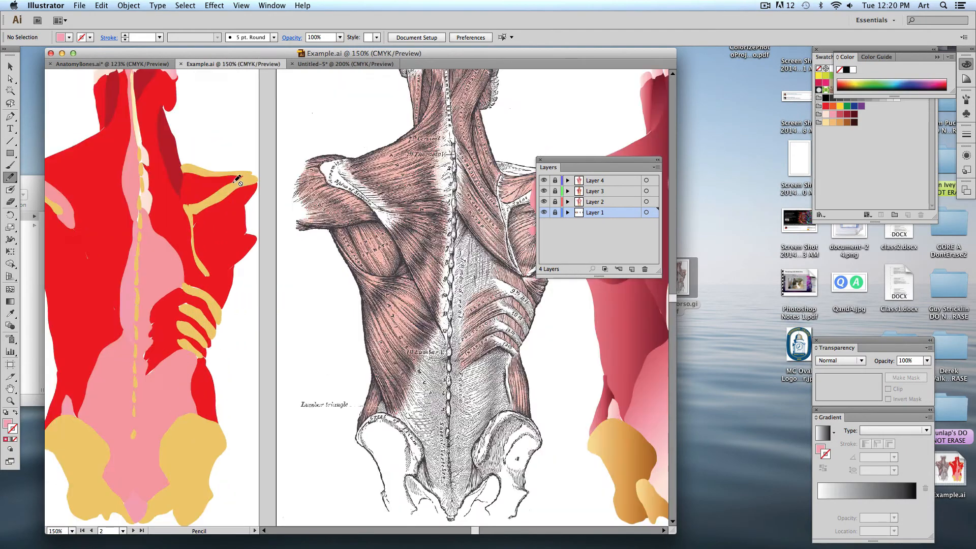
left_click_drag(98, 244, 503, 245)
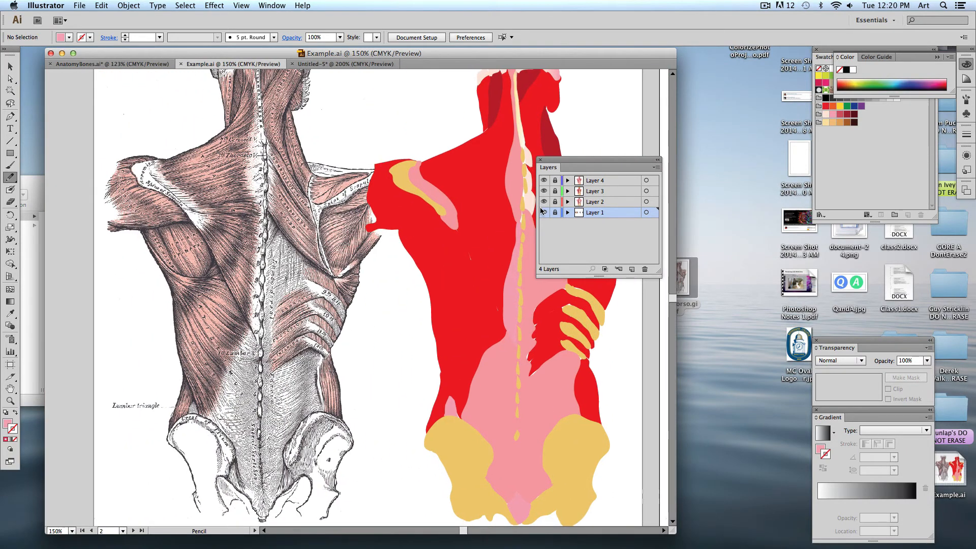
left_click_drag(544, 191, 545, 174)
left_click(544, 202)
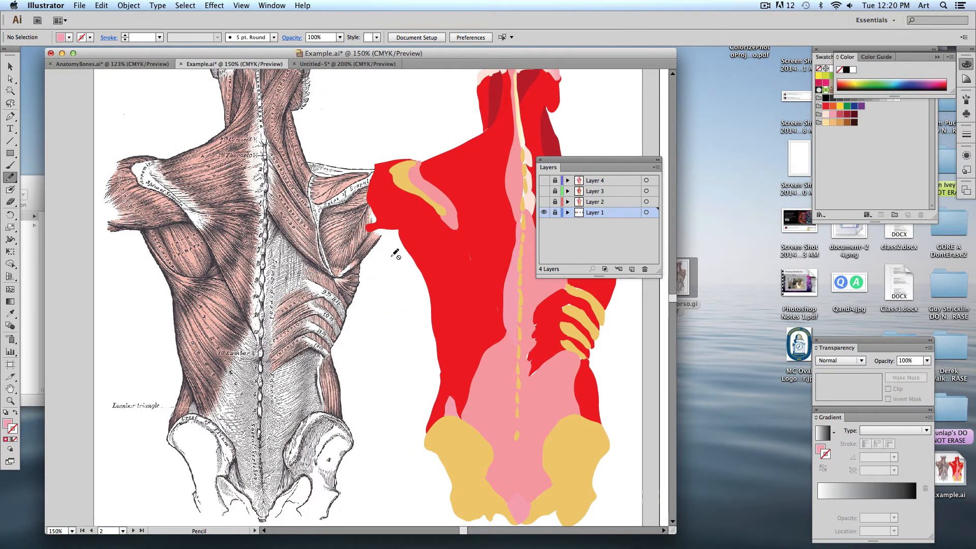
left_click_drag(395, 246, 275, 279)
key("v")
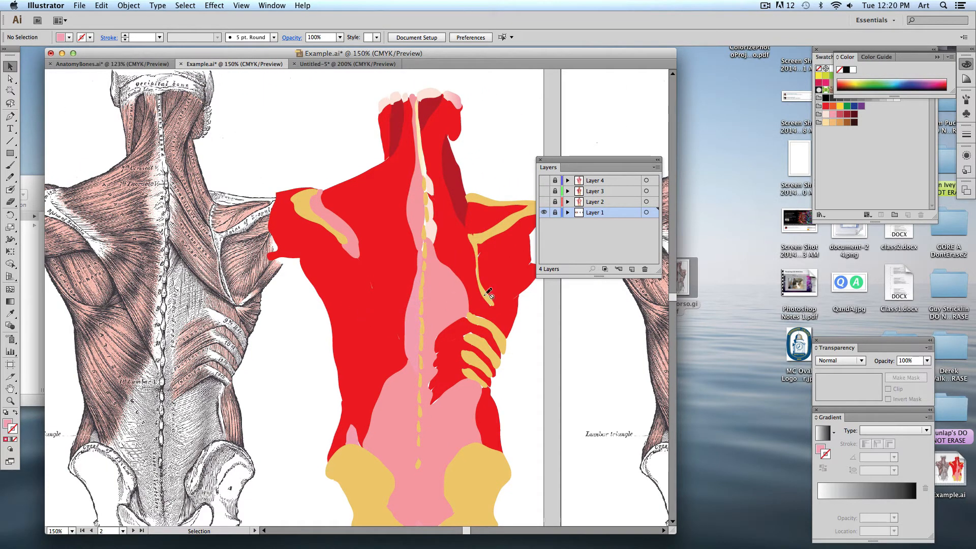
left_click(555, 213)
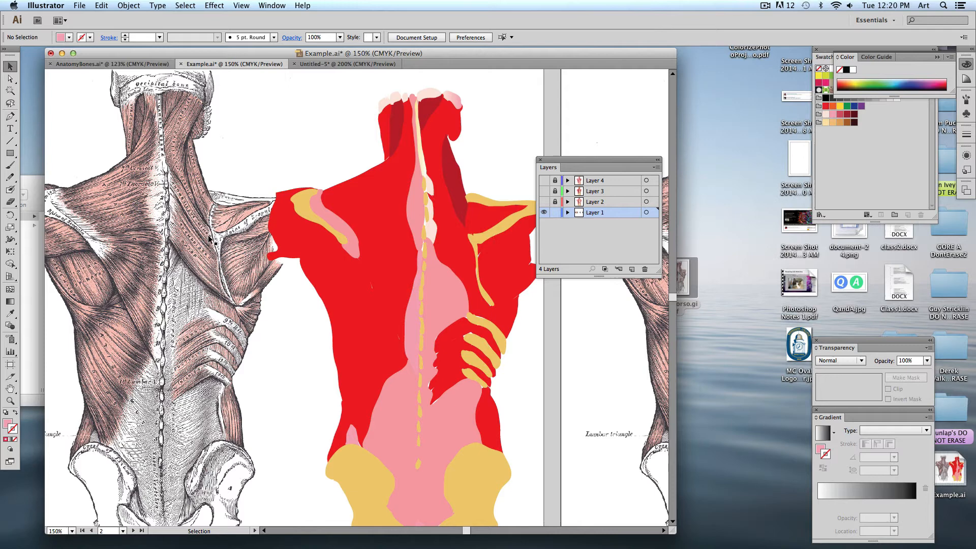
Select the flat color shapes of the left shoulder, scapula and left side of the back one by one to examine their outlines
left_click(295, 208)
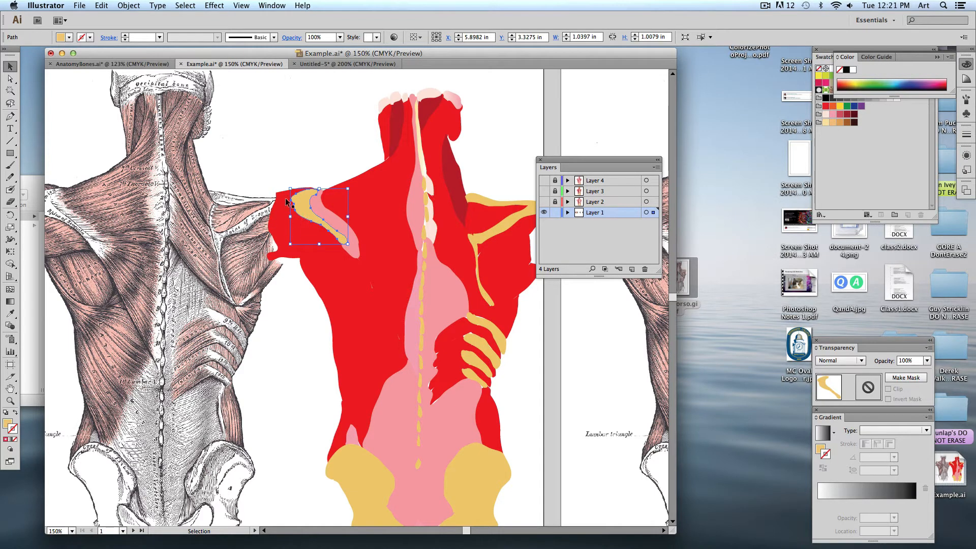
left_click(338, 233)
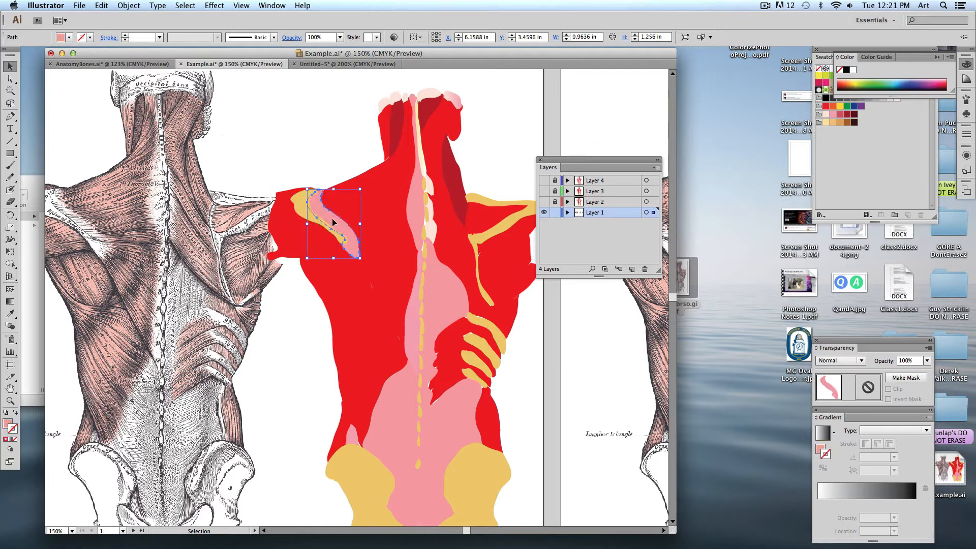
left_click(355, 219)
left_click(354, 290)
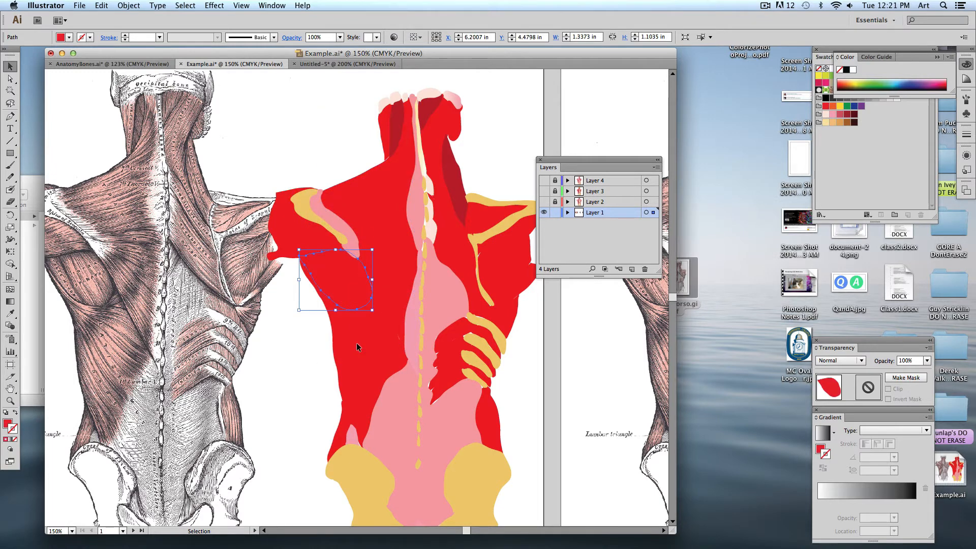
left_click(356, 343)
left_click(337, 427)
left_click(338, 427)
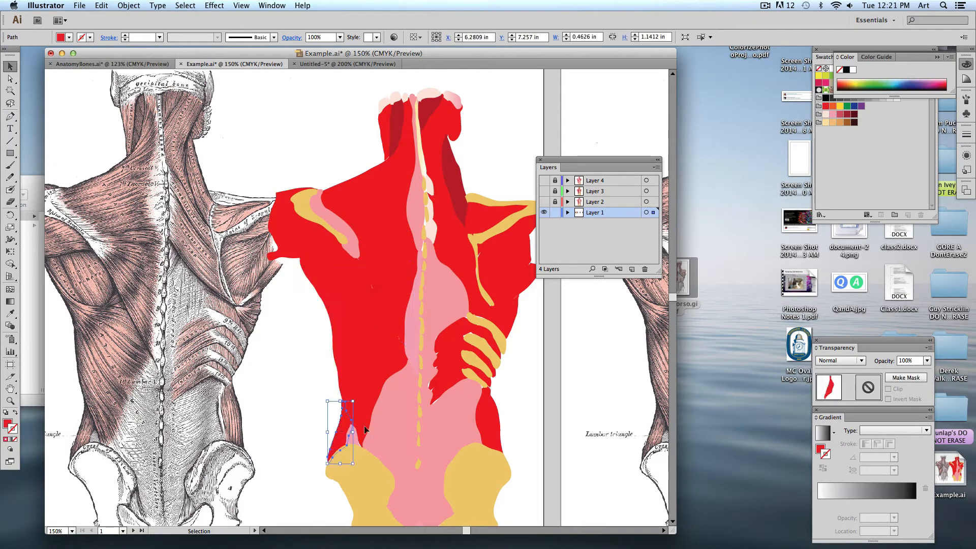
Examine the separate shapes between the right ribs, on the right back and at the neck by selecting each, ending with nothing selected
left_click(460, 408)
left_click(454, 377)
left_click(449, 351)
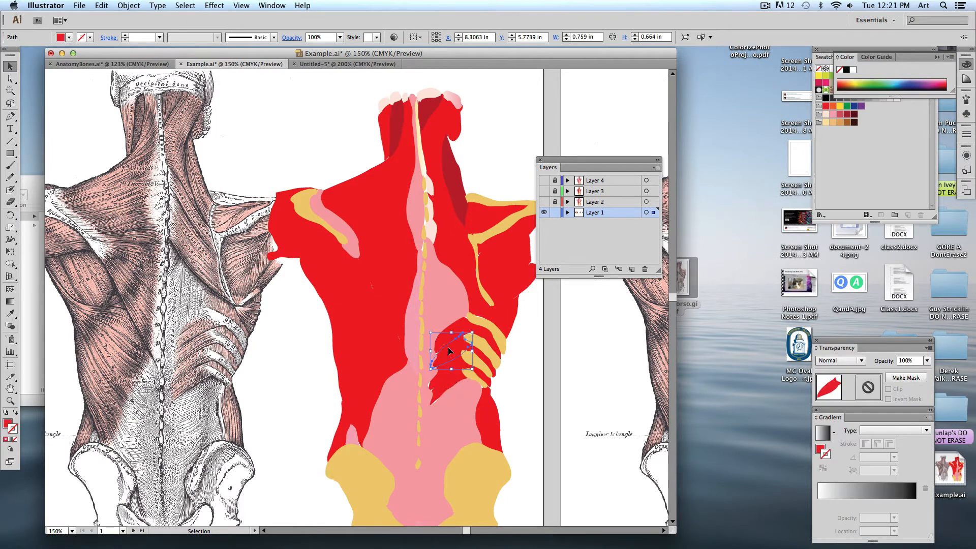
left_click(444, 342)
left_click(470, 306)
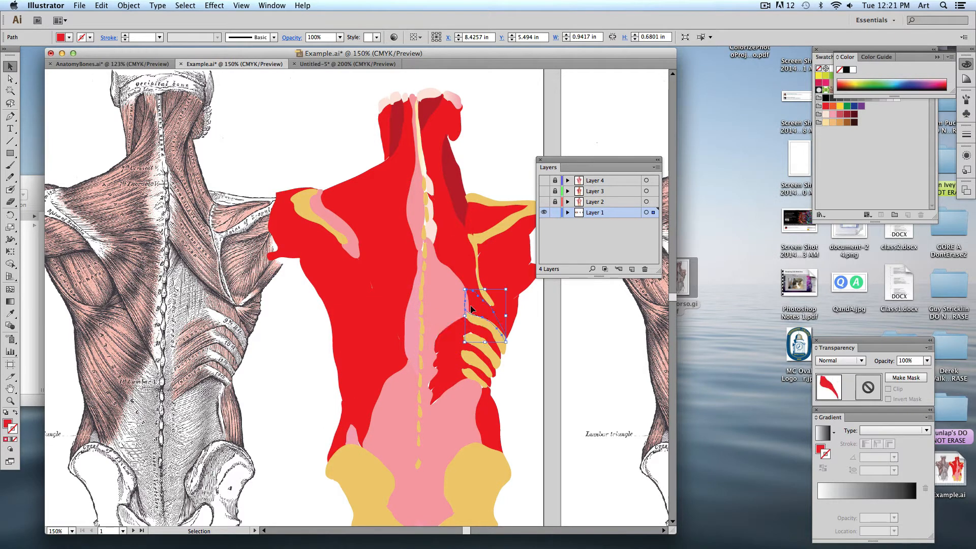
left_click(463, 266)
left_click(400, 203)
left_click(393, 141)
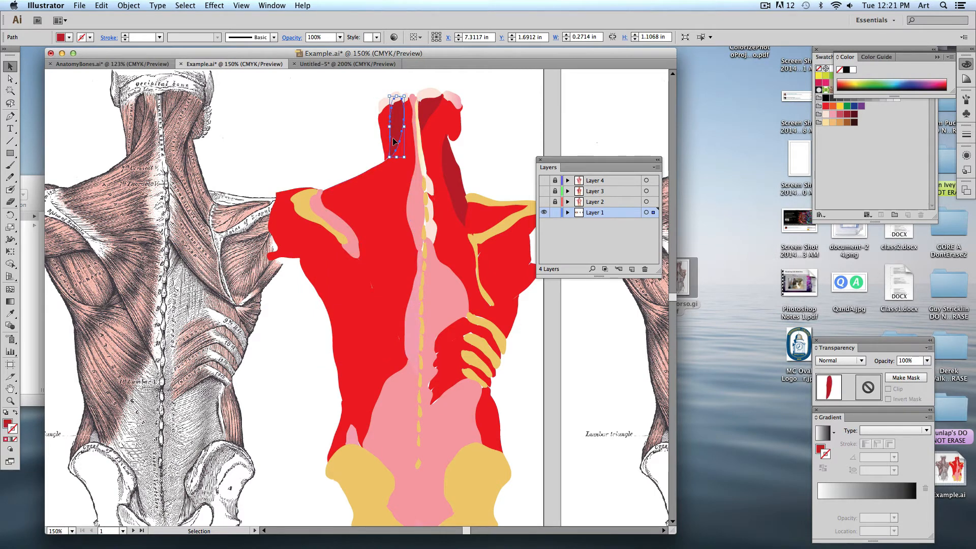
left_click(350, 153)
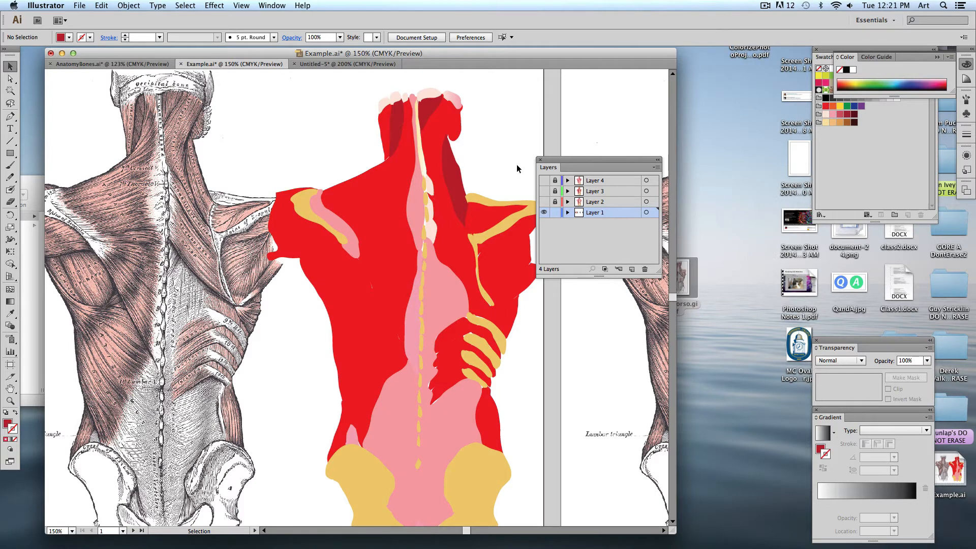
Move the Layers panel off the color figure and float the Swatches panel over the artwork
left_click_drag(550, 160, 590, 152)
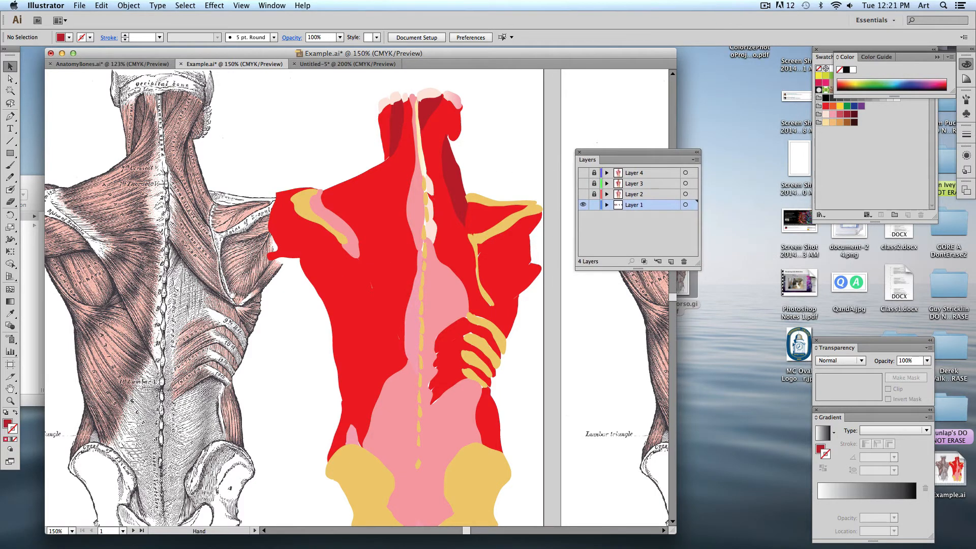
scroll(391, 244, "left", 5)
scroll(391, 244, "up", 1)
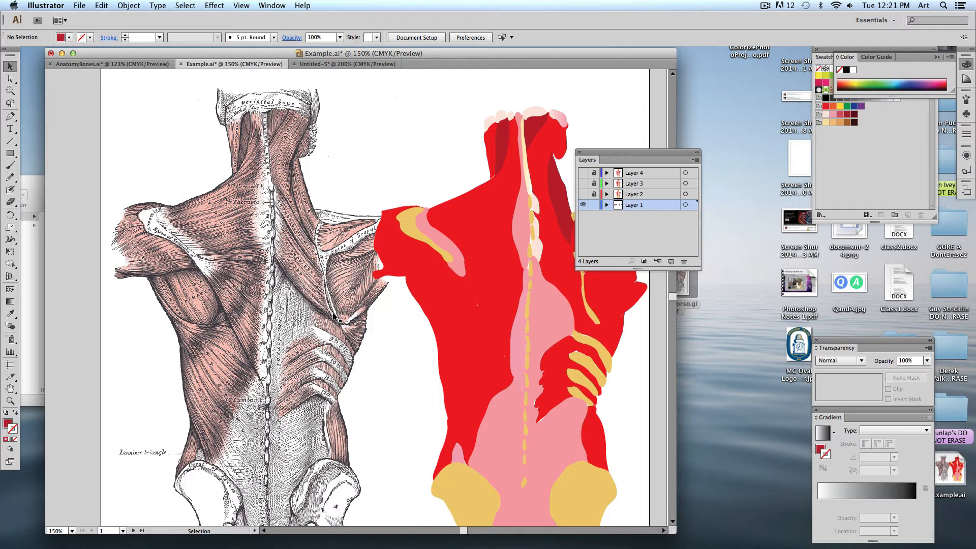
left_click_drag(826, 57, 369, 113)
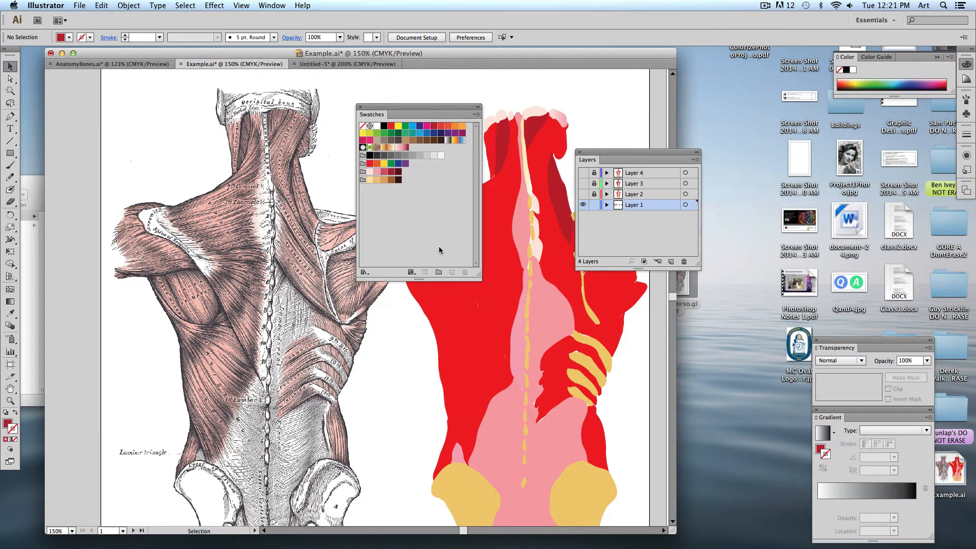
View the current fill color in the Color Picker without changing it, and save Example.ai
double_click(6, 424)
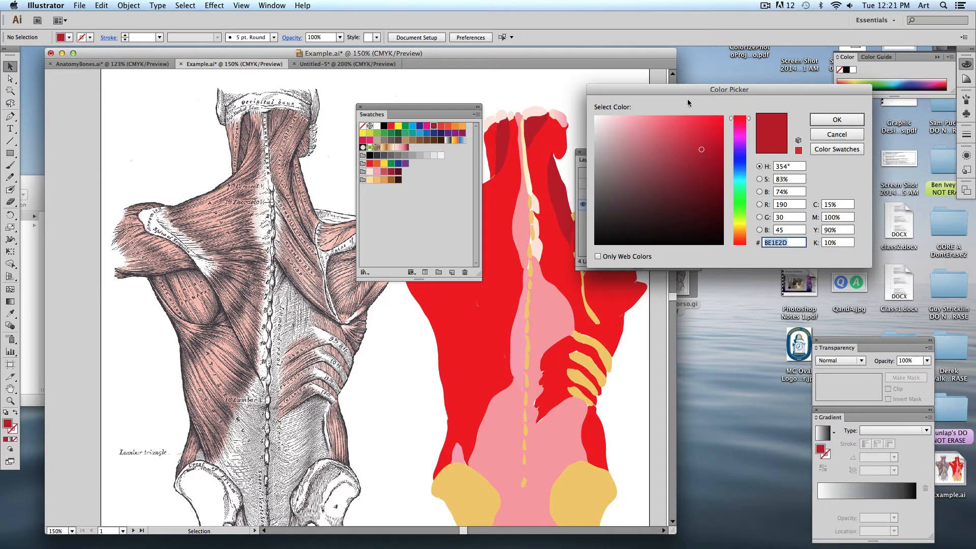
left_click(837, 134)
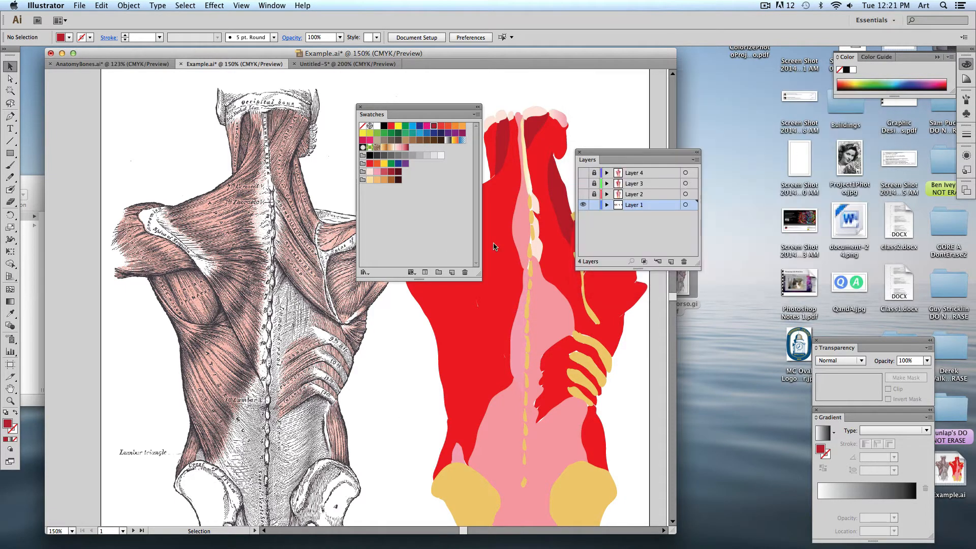
key("super+s")
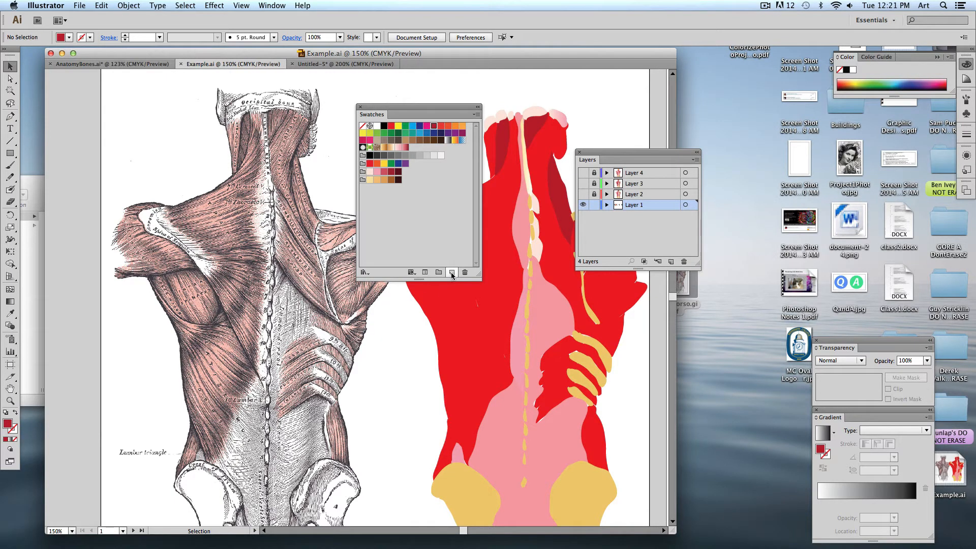
Create a new process color swatch in CMYK mode with C=0, M=10, Y=10 and K=0
left_click(452, 273)
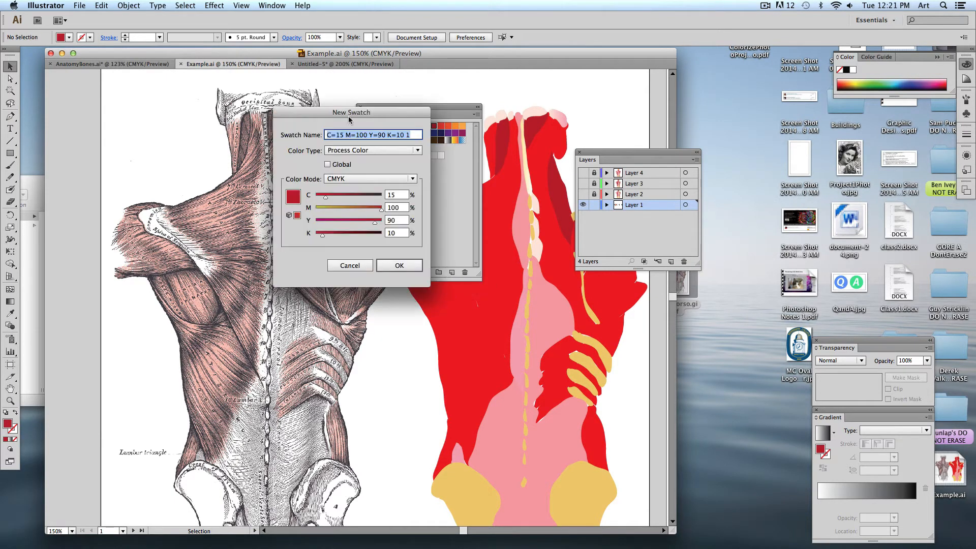
left_click_drag(349, 115, 354, 172)
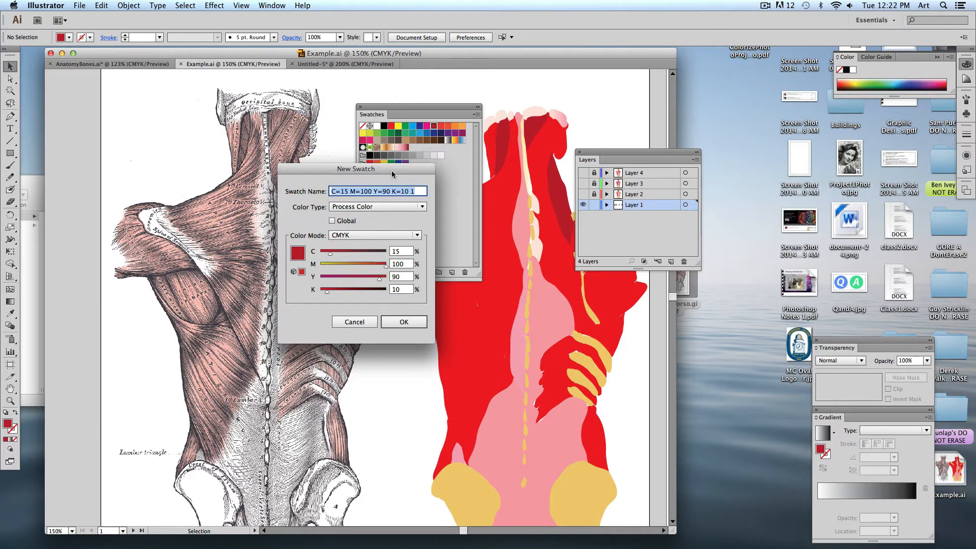
left_click(401, 253)
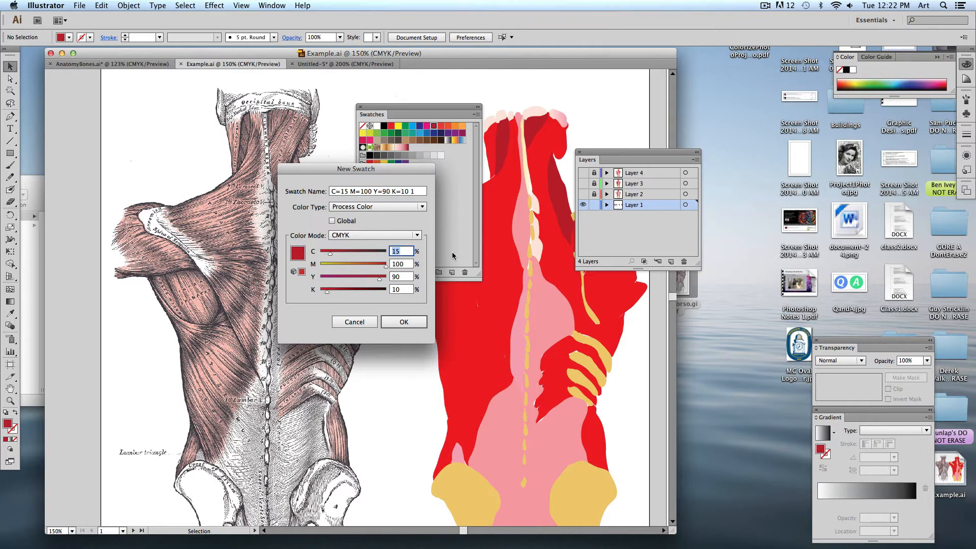
type("0")
key("Tab")
type("1")
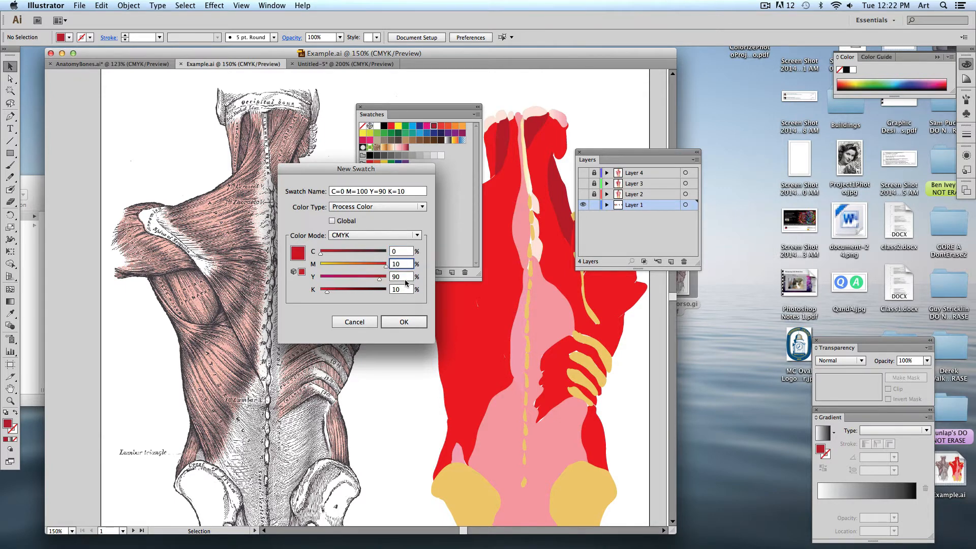
key("Tab")
type("10")
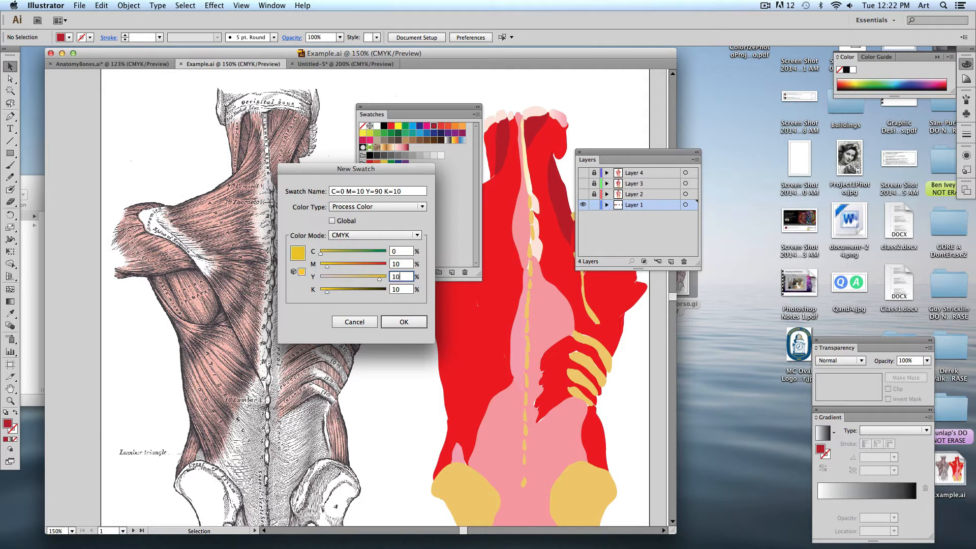
key("Tab")
type("0")
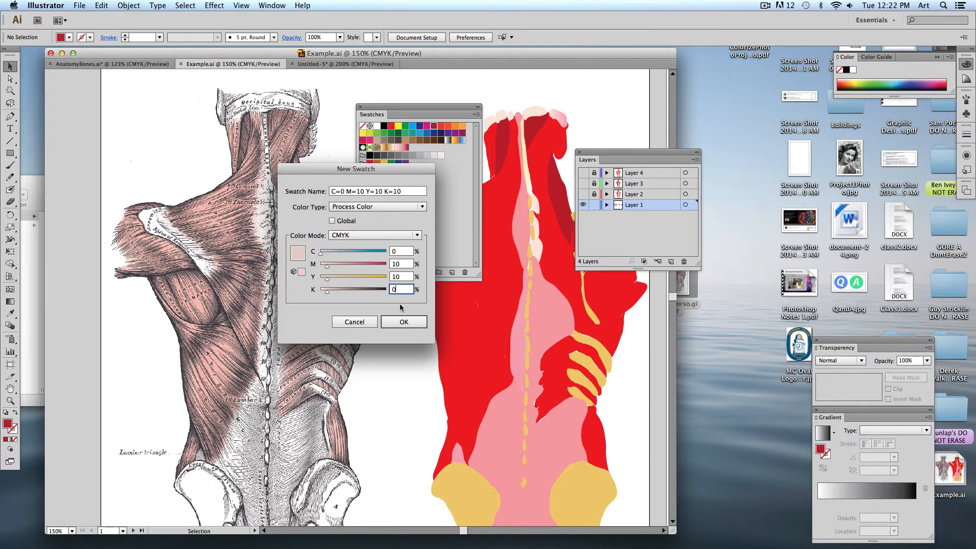
left_click(398, 322)
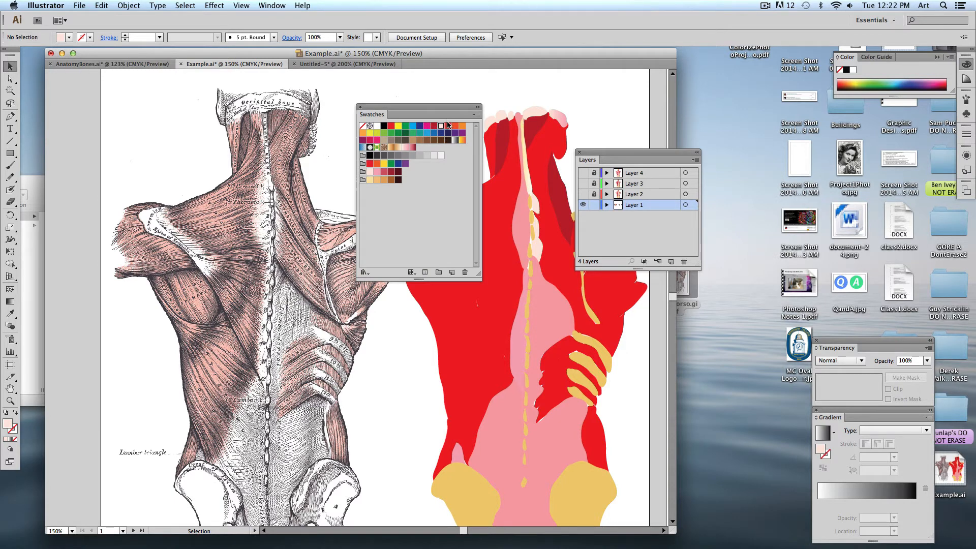
Create a new CMYK process color swatch with C=0, M=40, Y=10 and K=0
left_click(451, 272)
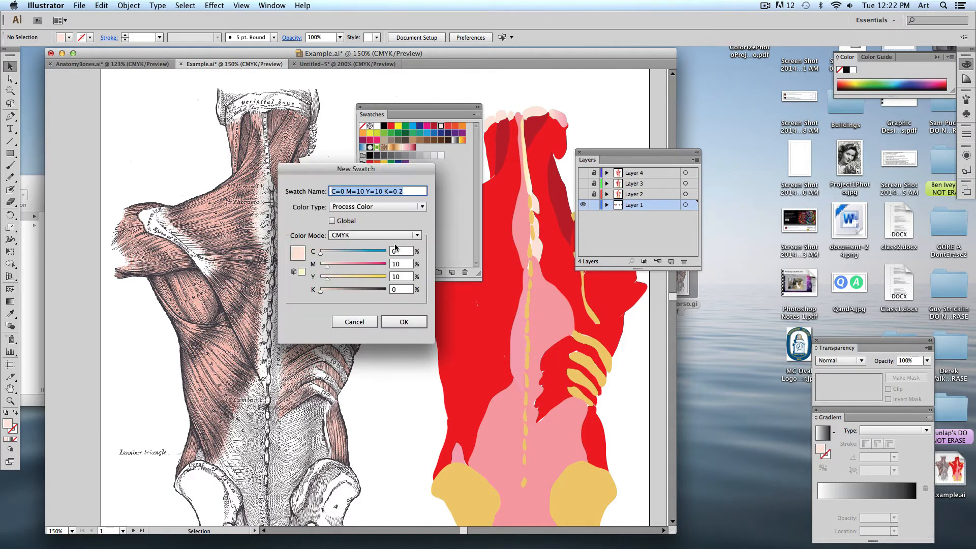
left_click_drag(398, 251, 384, 251)
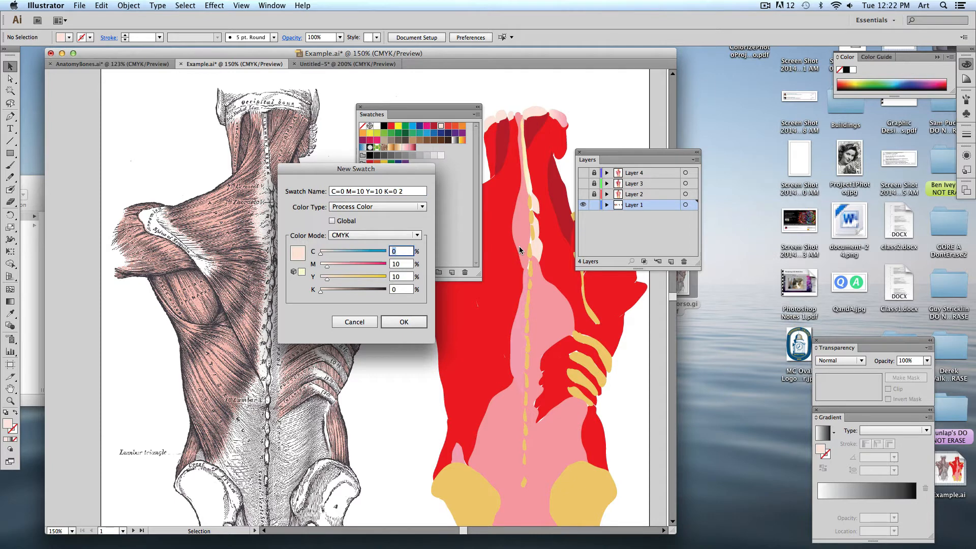
key("Tab")
type("40")
key("Tab")
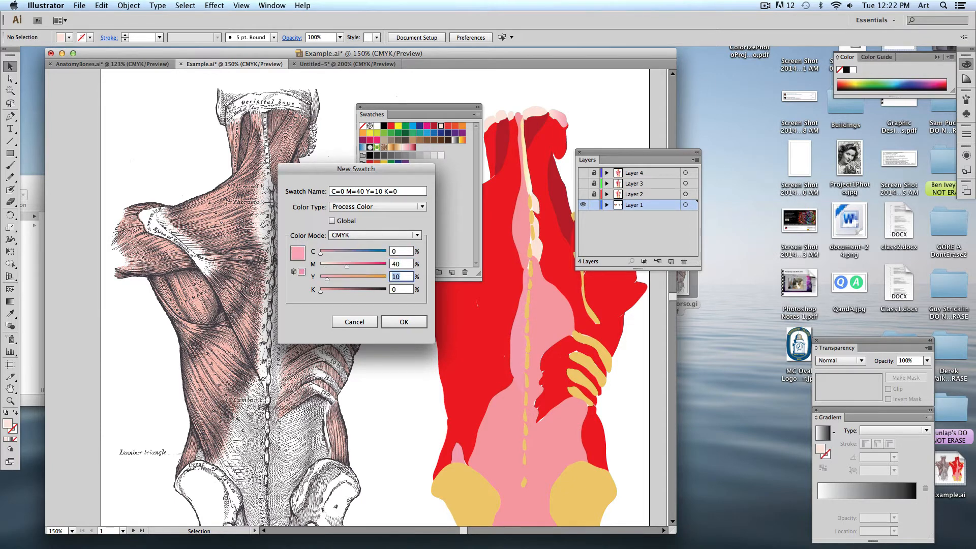
key("Tab")
type("0")
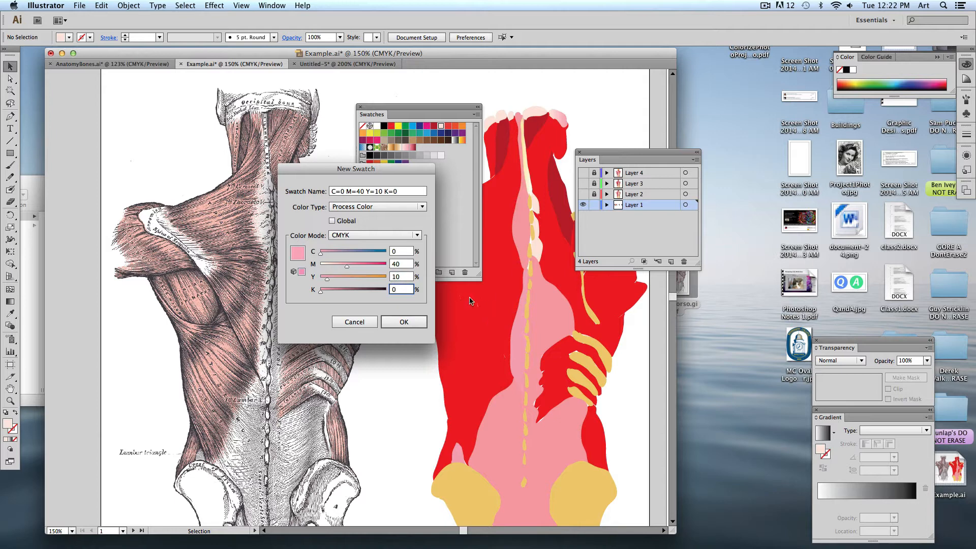
left_click(404, 322)
Create a new CMYK process color swatch with C=15, M=80, Y=50 and K=0
left_click(456, 275)
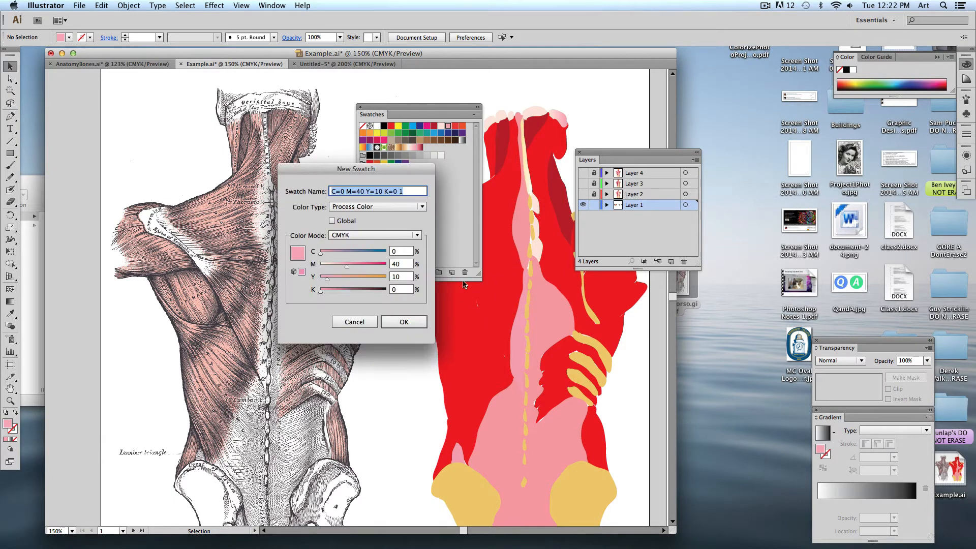
key("Tab")
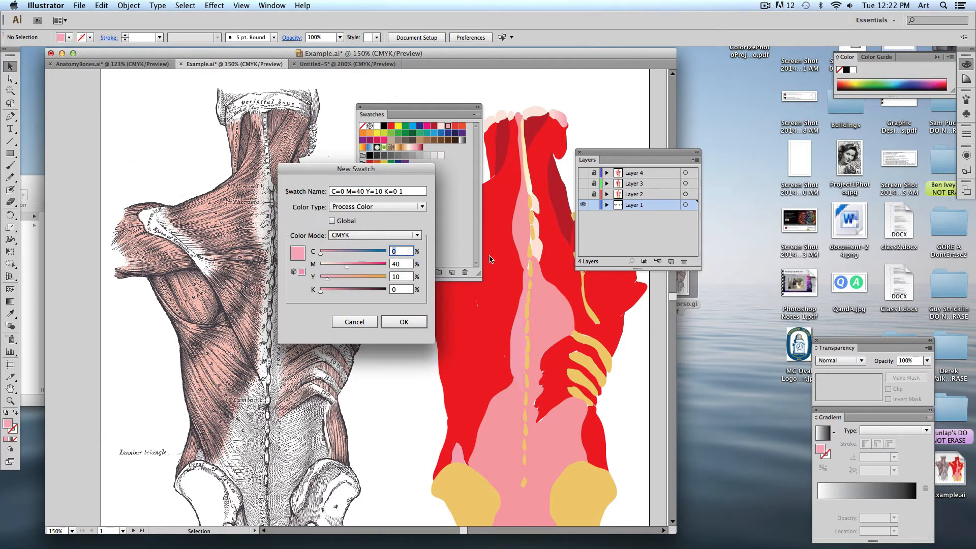
type("15")
key("Tab")
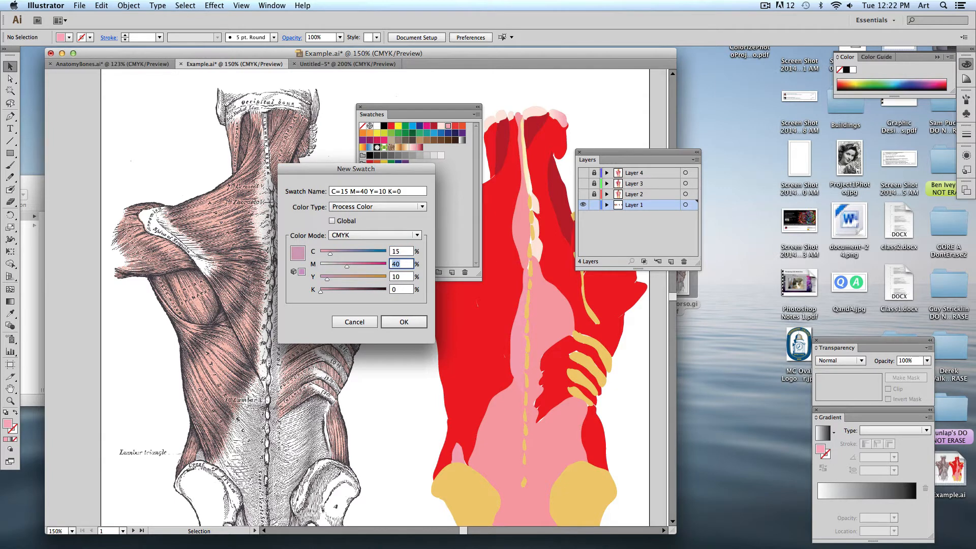
type("080")
key("Tab")
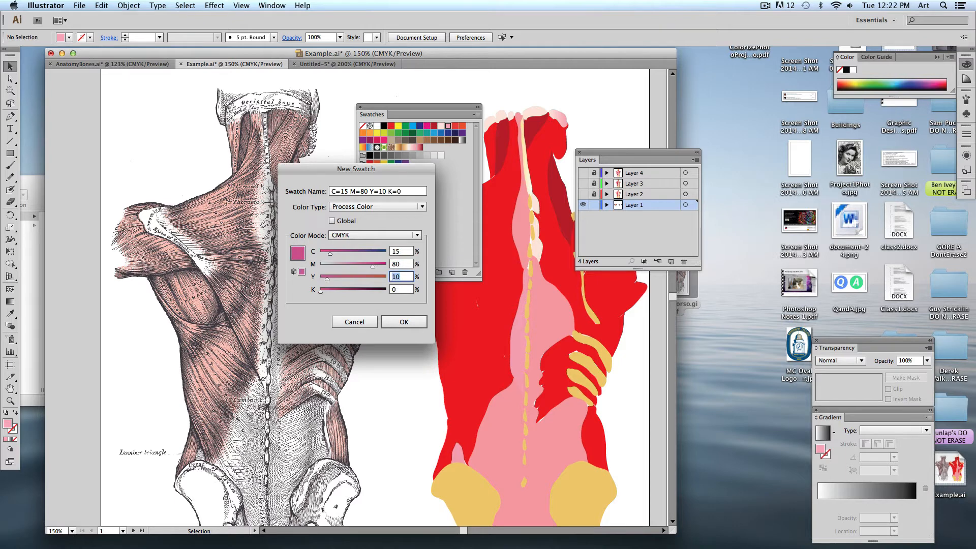
type("50")
key("Tab")
left_click(387, 324)
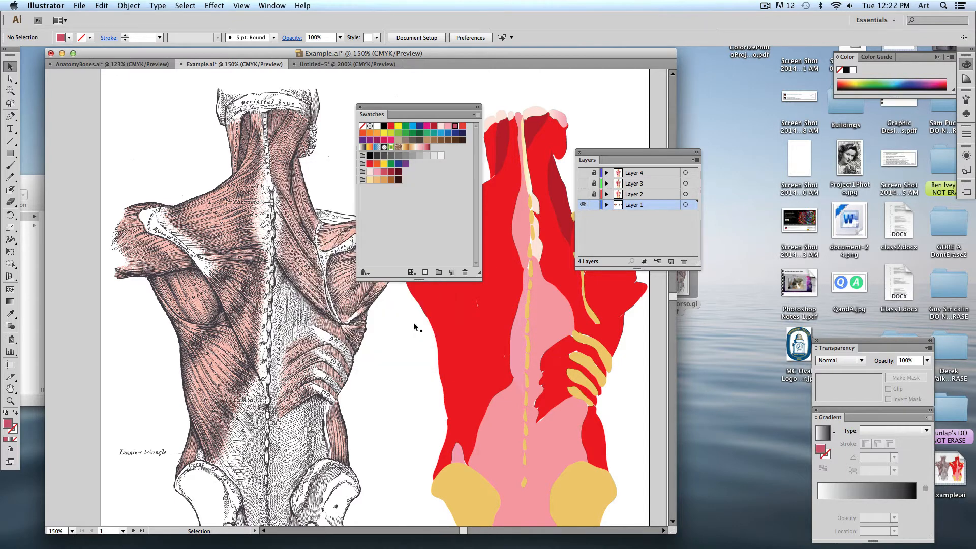
Create a new CMYK process color swatch with C=20, M=100, Y=80 and K=20
left_click(451, 272)
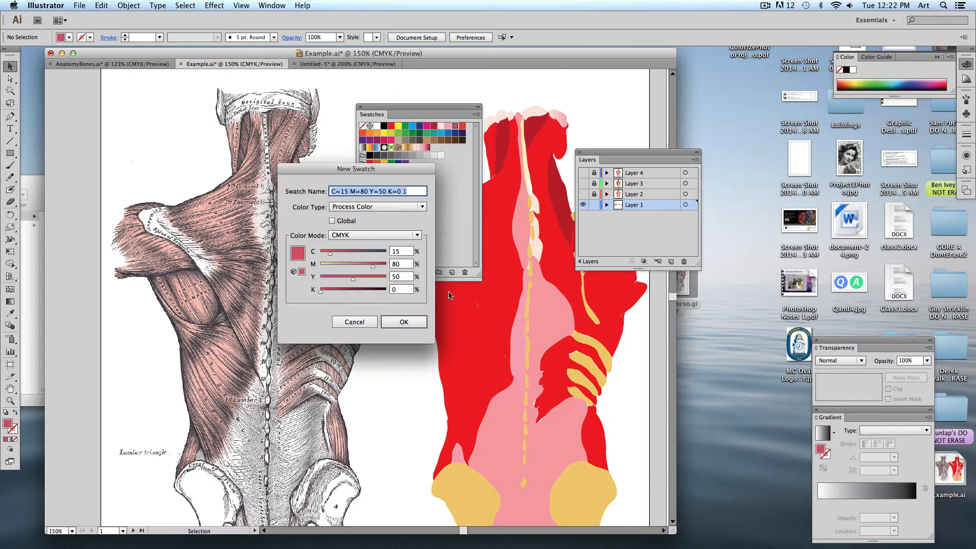
double_click(404, 254)
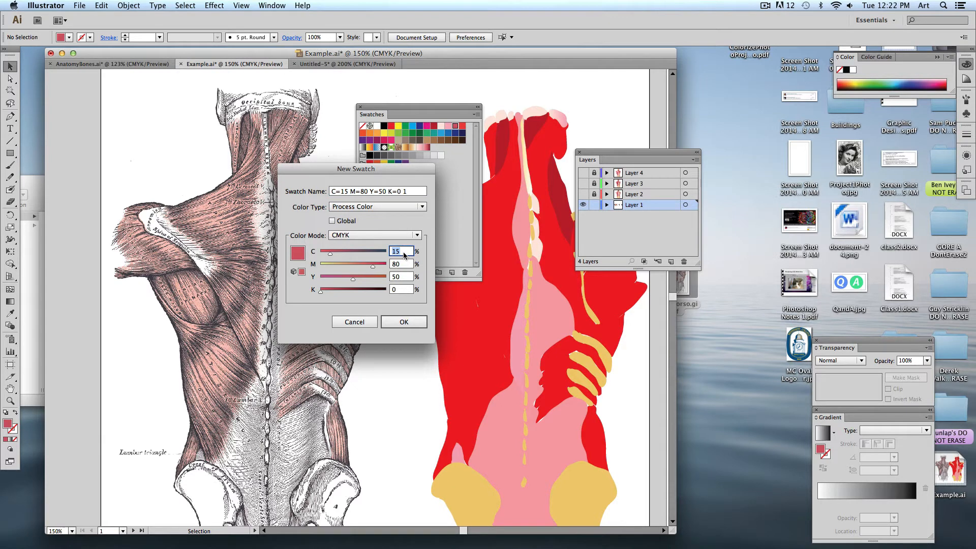
type("20")
key("Tab")
type("100")
key("Tab")
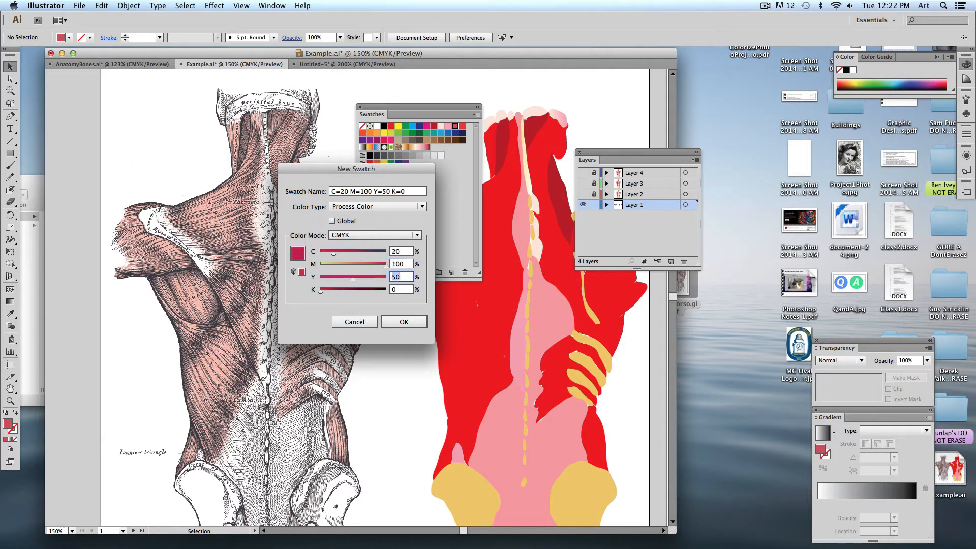
type("80")
key("Tab")
type("20")
left_click(404, 322)
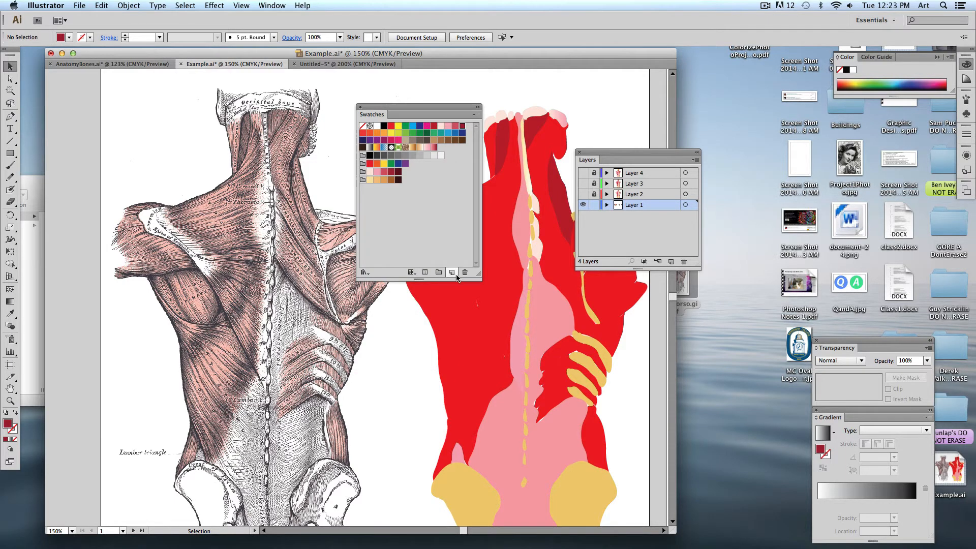
Create a new CMYK process color swatch with C=30, M=100, Y=80 and K=55
left_click(457, 276)
double_click(399, 251)
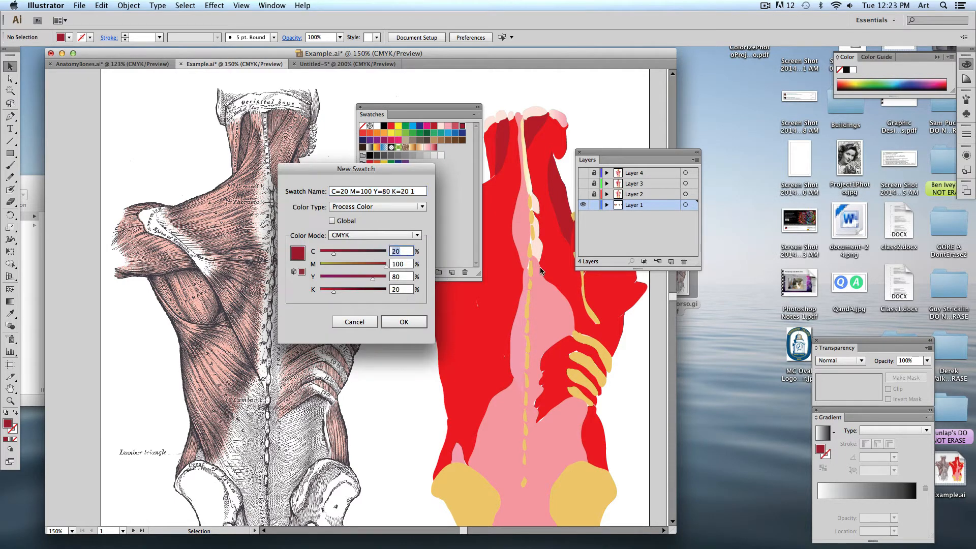
type("30")
key("Tab")
key("Tab")
key("Tab")
type("55")
left_click(404, 322)
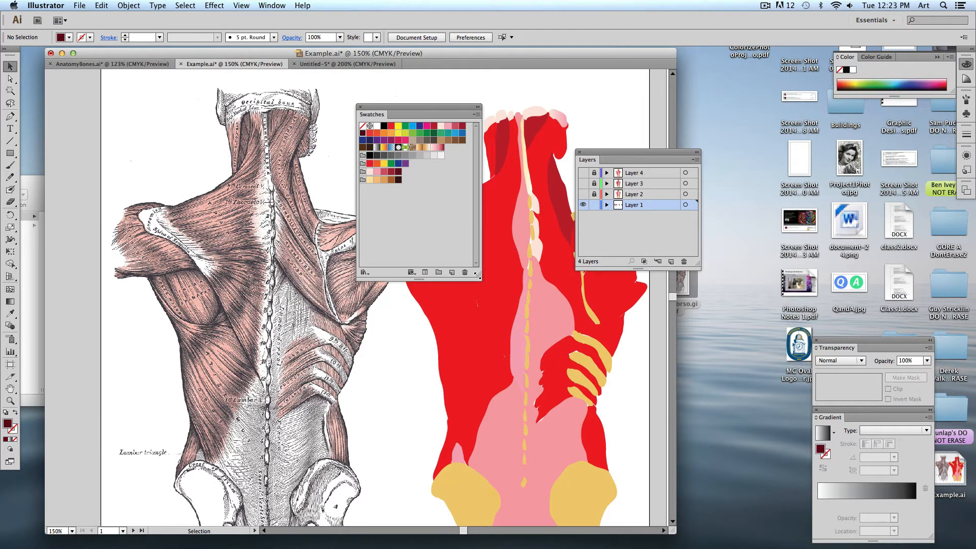
Widen the Swatches panel, move it onto the reference drawing, and fill the left shoulder muscle with the C=15 M=80 Y=50 K=0 swatch
left_click_drag(478, 275, 503, 269)
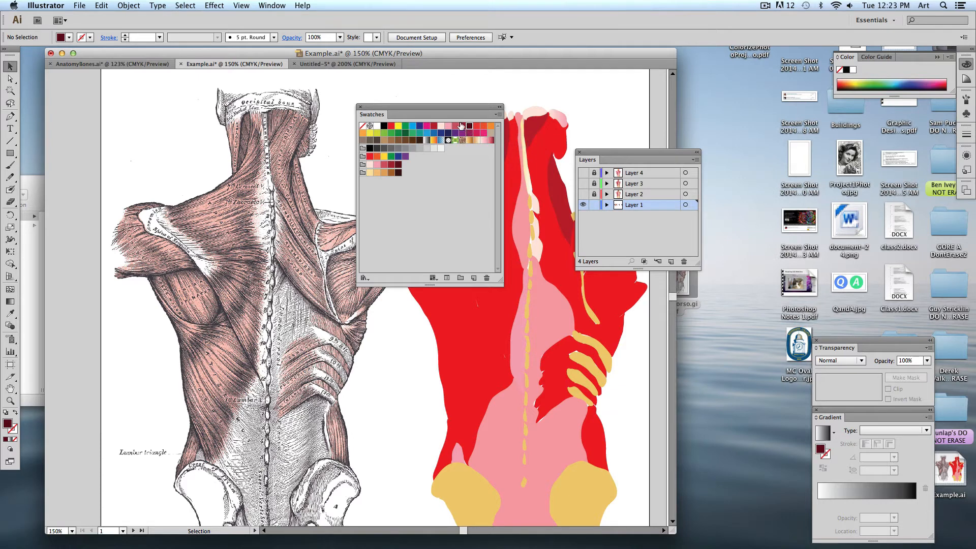
left_click_drag(425, 107, 245, 120)
left_click(397, 249)
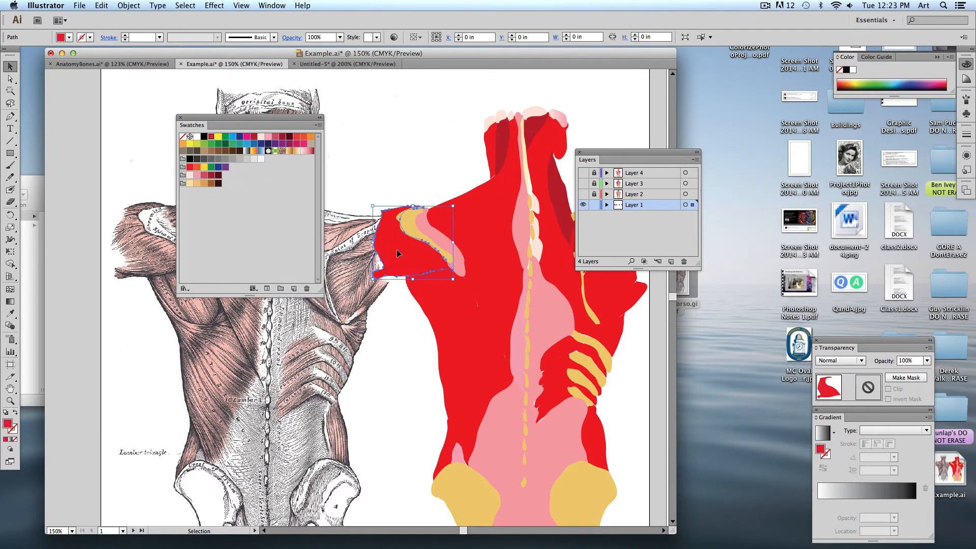
left_click(278, 138)
Fill the oval muscle below the left shoulder with the dark red swatch, and the left lower and upper back muscles with the medium red
left_click(434, 297)
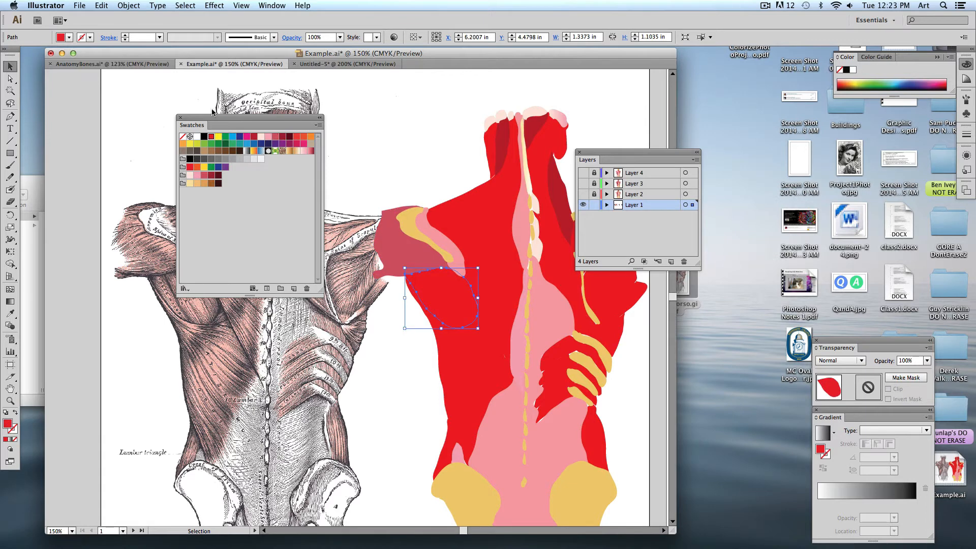
left_click(281, 137)
left_click(459, 349)
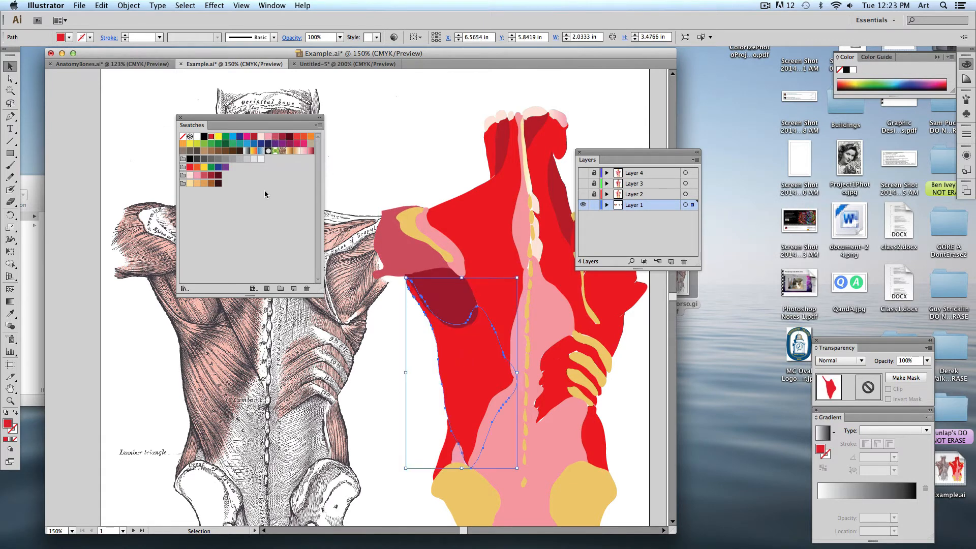
left_click(275, 136)
left_click(504, 218)
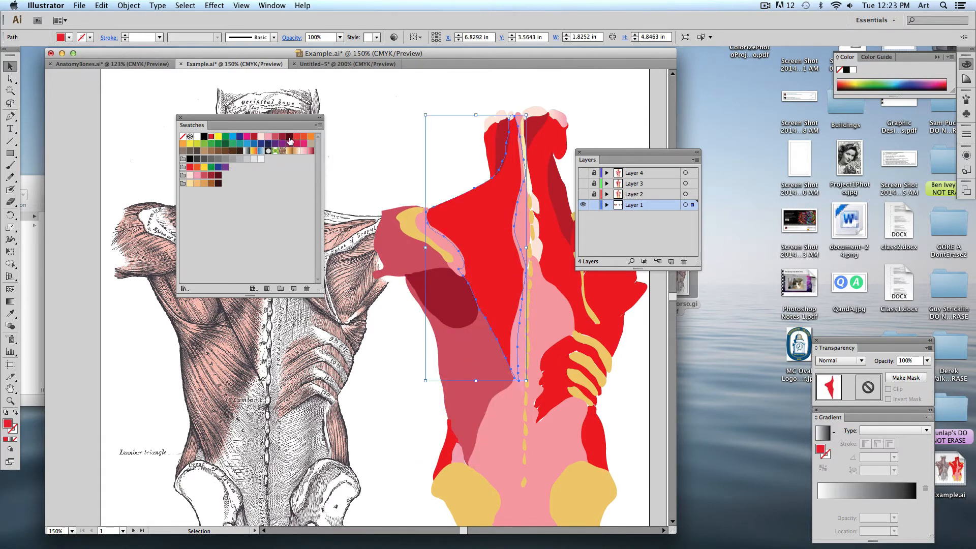
left_click(277, 136)
Move the Gradient panel onto the reference drawing, directly beneath the Swatches panel
left_click(357, 161)
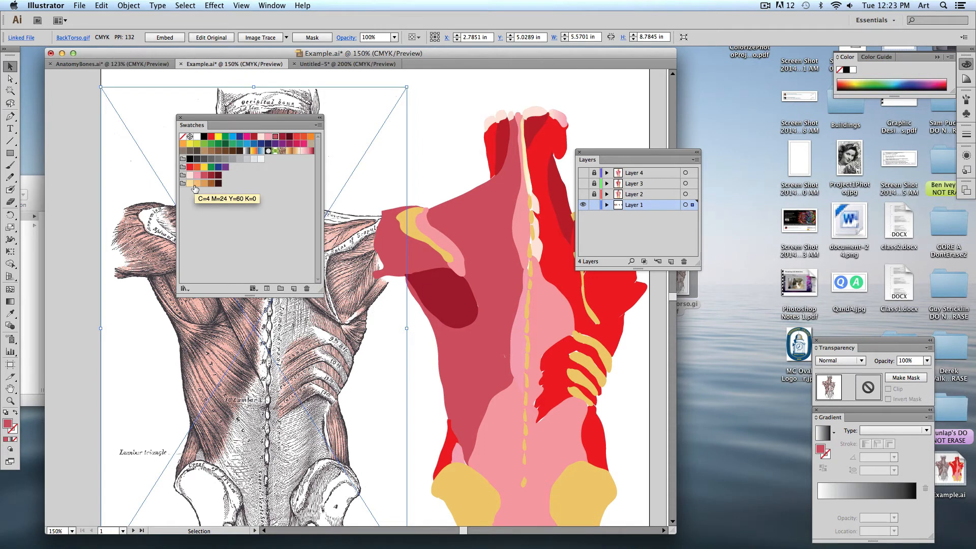
left_click(205, 192)
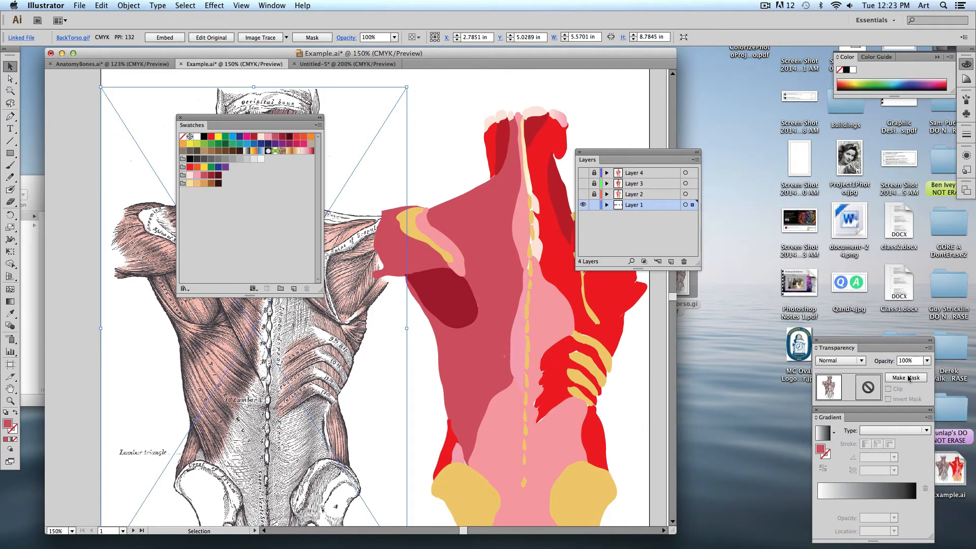
left_click_drag(844, 416, 229, 308)
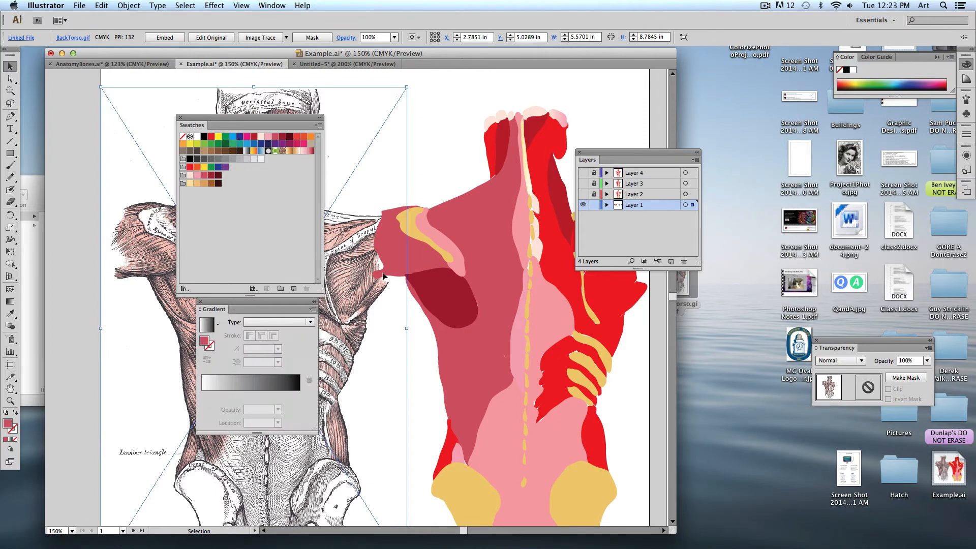
Apply a linear white-to-black gradient fill to the left shoulder muscle
key("super+plus")
key("super+plus")
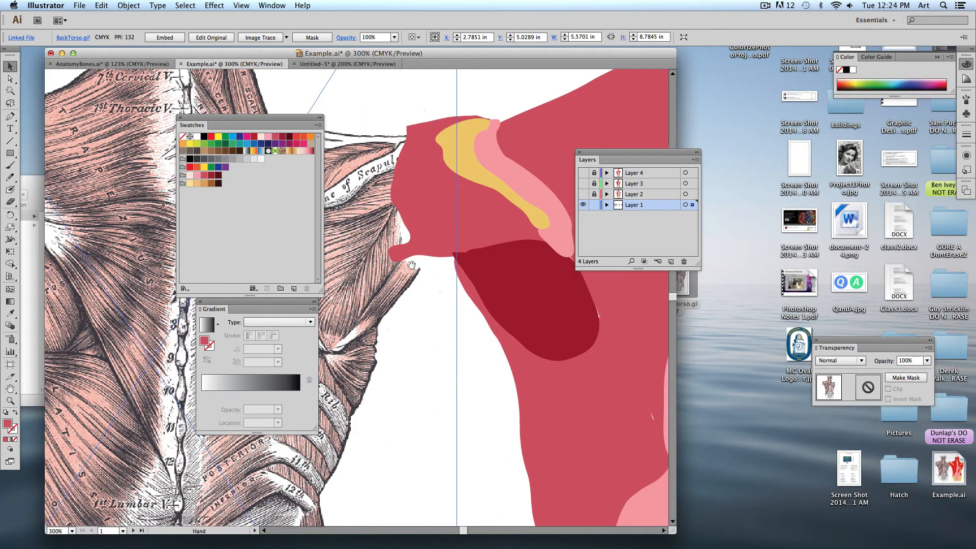
left_click_drag(412, 266, 337, 270)
left_click(383, 204)
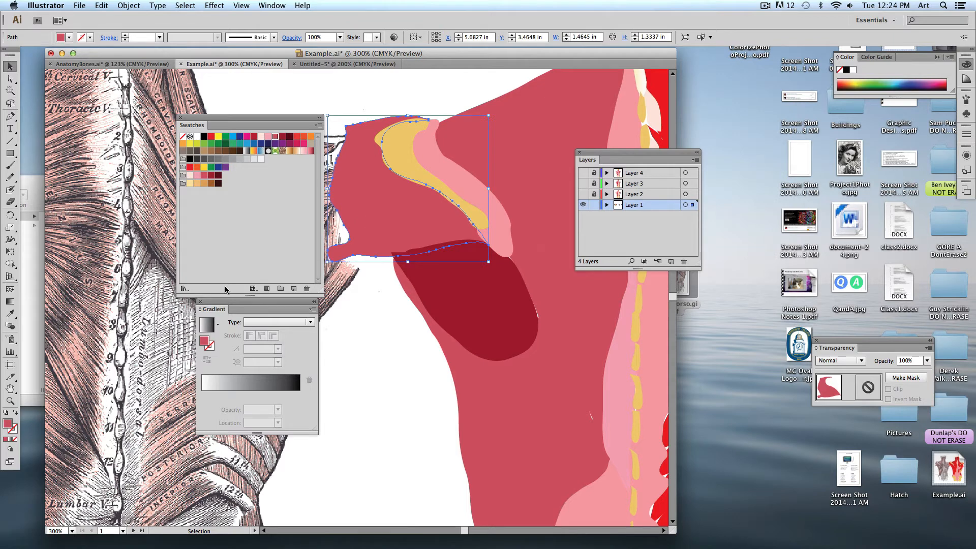
left_click(10, 442)
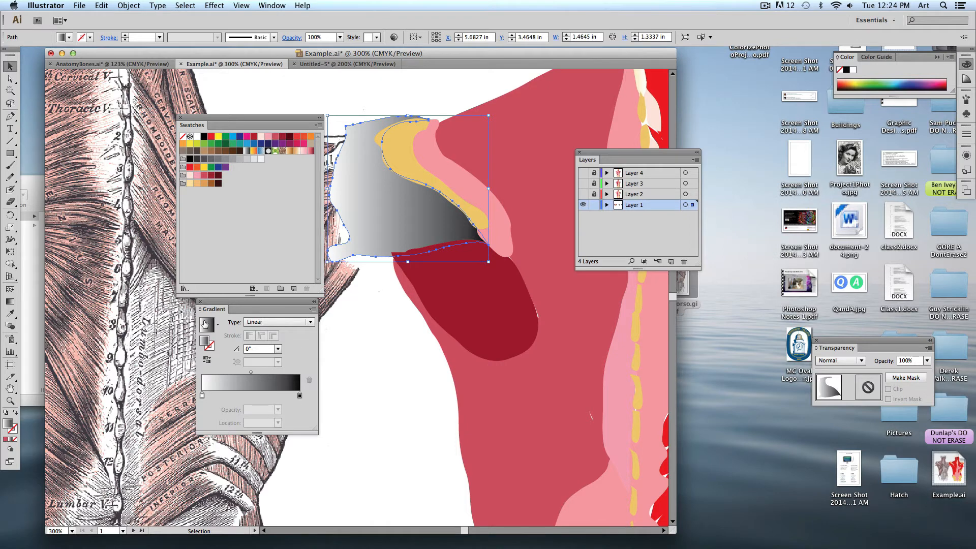
Set the shoulder gradient's start color to pink C=0 M=42 Y=11 K=0 and its end color to dark red, and save it as a new swatch
double_click(202, 396)
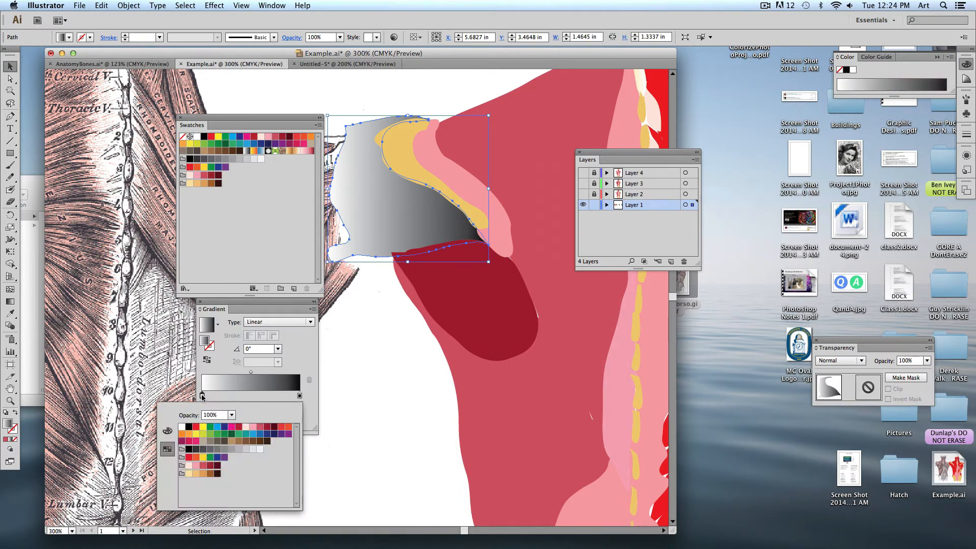
left_click(166, 451)
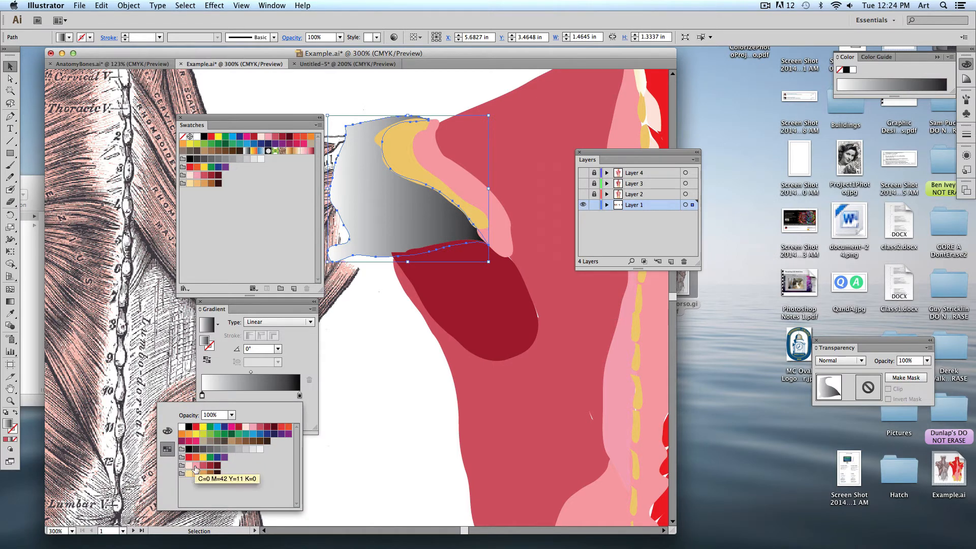
left_click(196, 466)
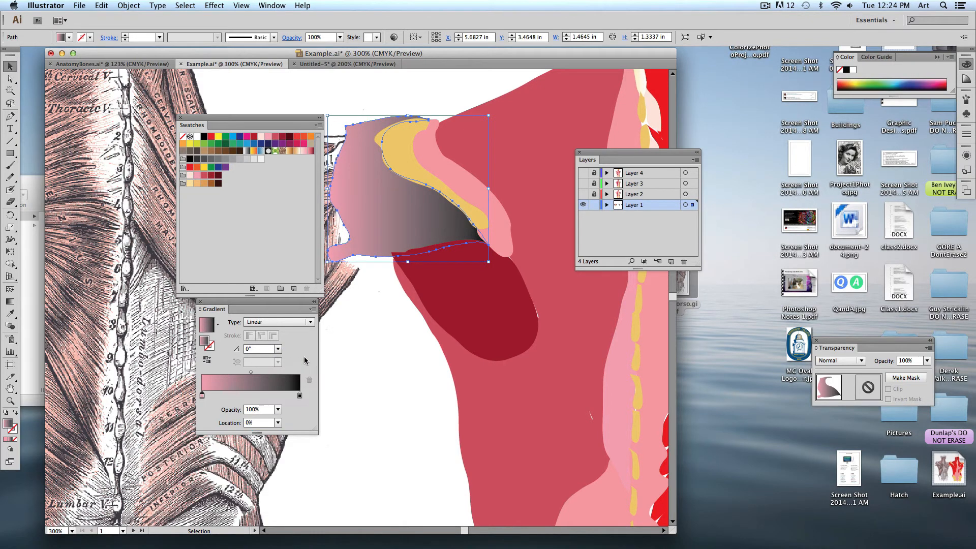
double_click(299, 397)
left_click(210, 465)
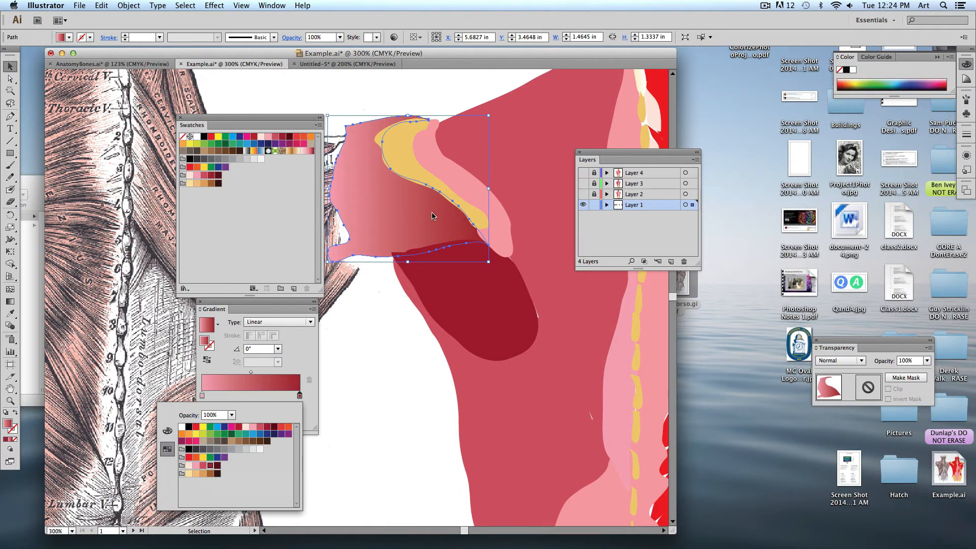
left_click(412, 427)
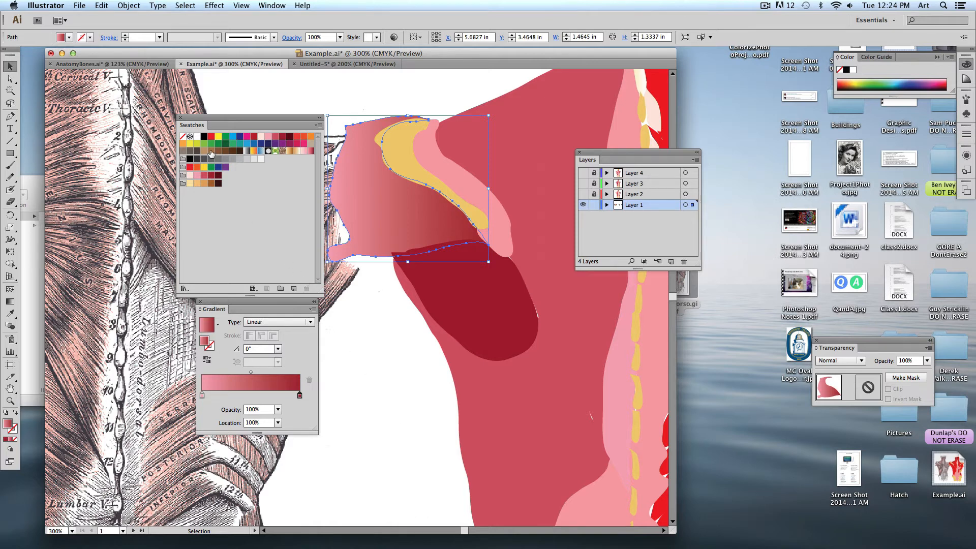
left_click(295, 290)
left_click(478, 244)
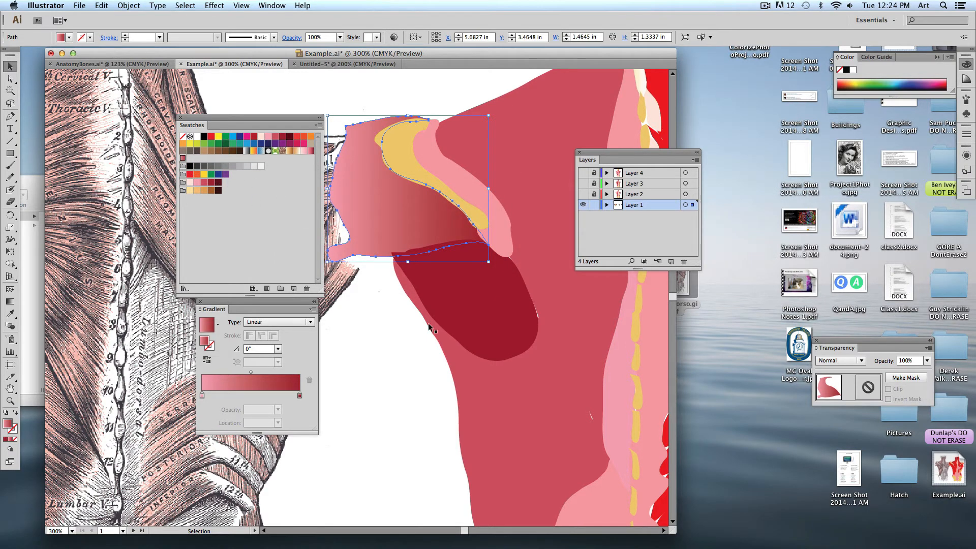
Apply the gradient fill to the oval muscle below the left shoulder, with dark red as start color and the darkest maroon as end color
left_click(494, 315)
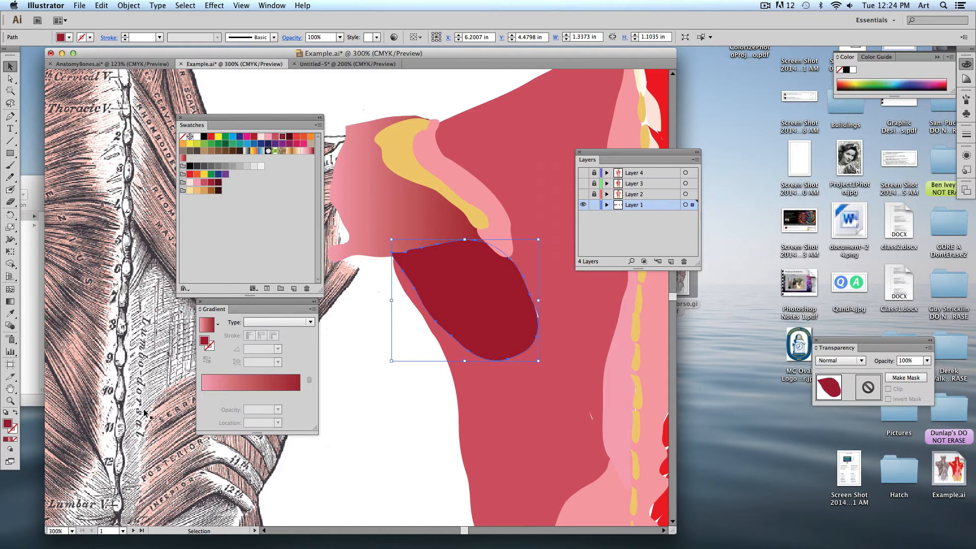
left_click(11, 439)
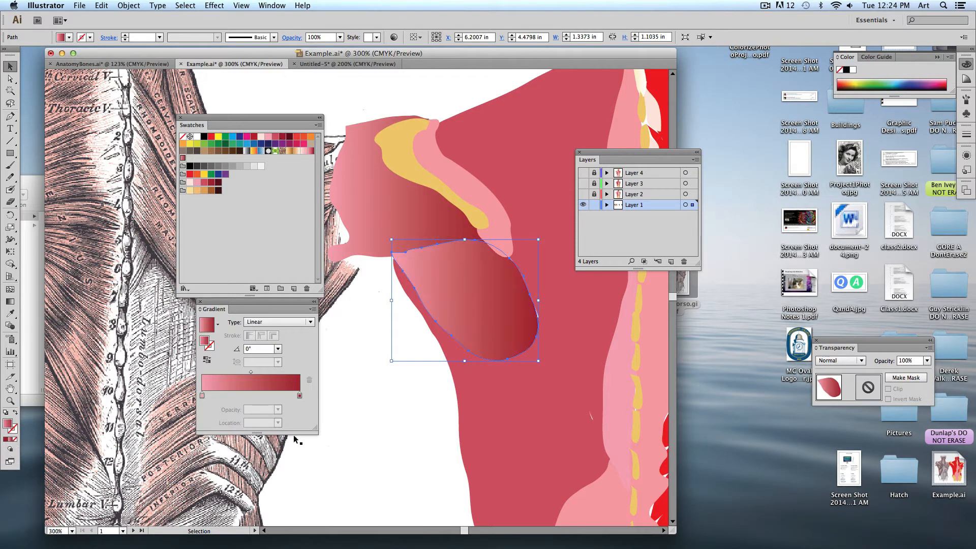
left_click(202, 396)
double_click(202, 396)
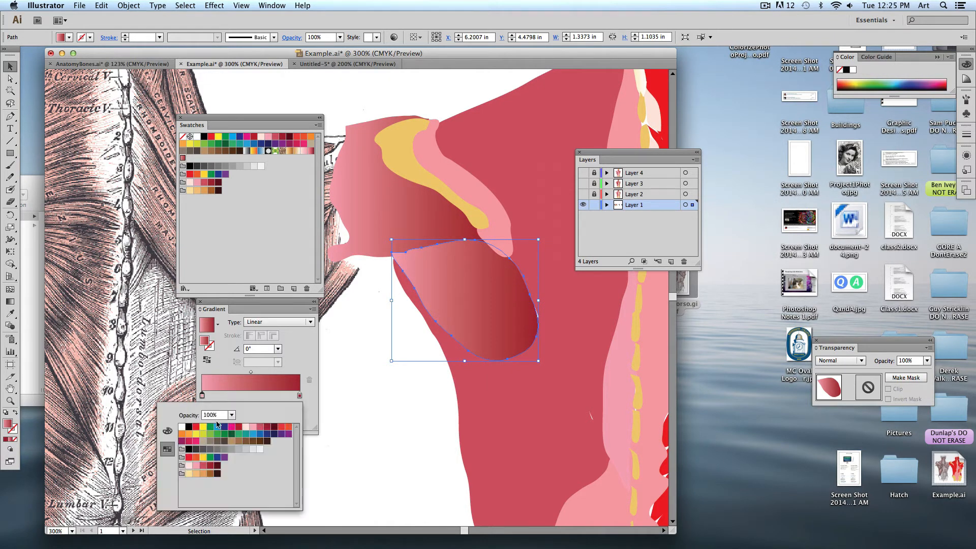
left_click(210, 466)
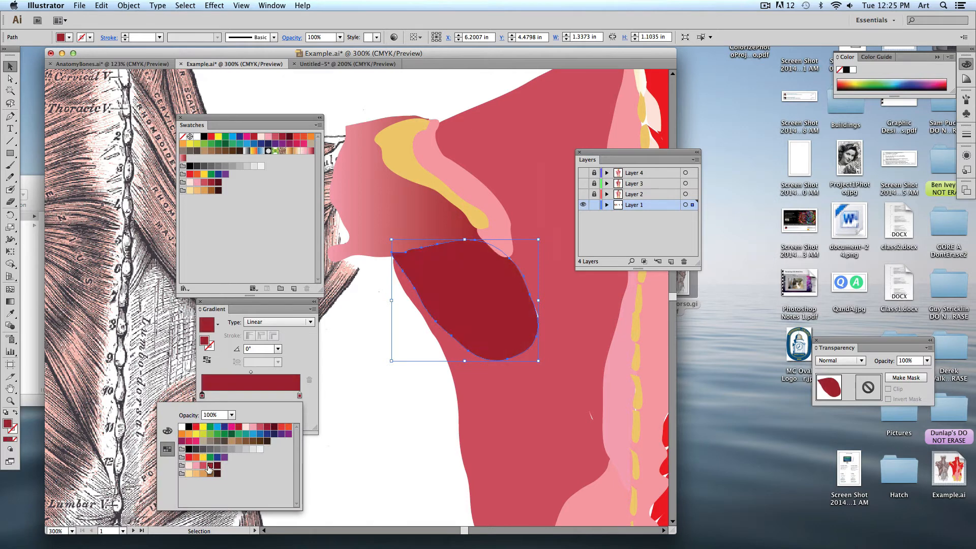
left_click(299, 396)
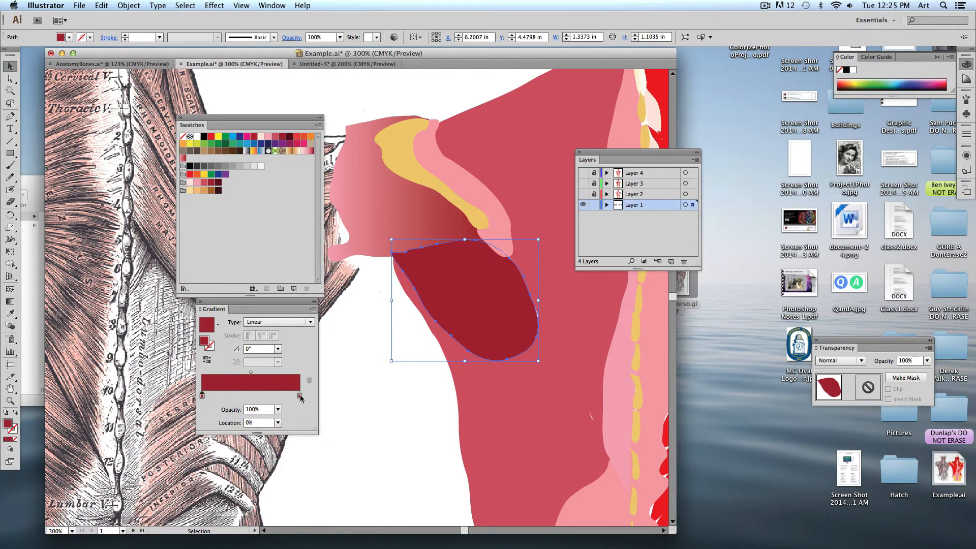
double_click(300, 396)
left_click(218, 466)
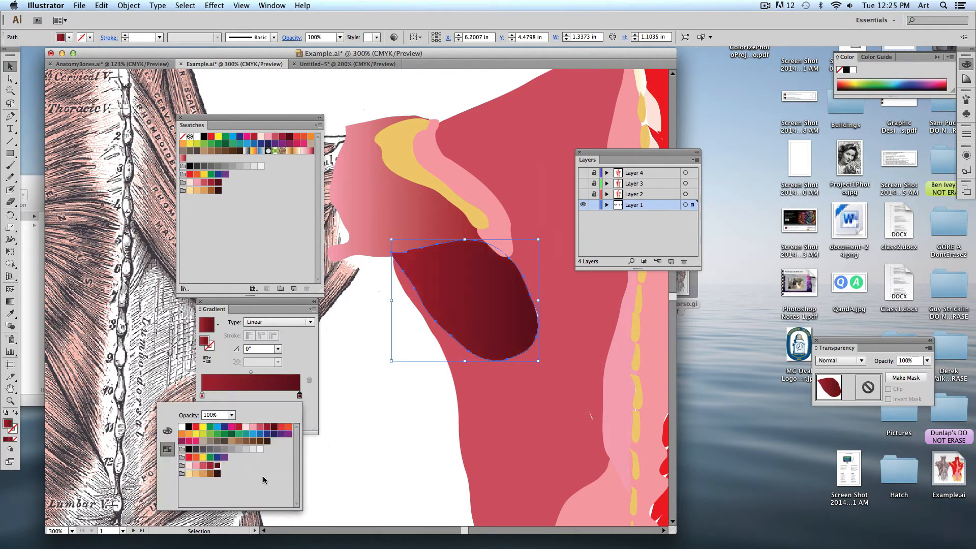
Save the oval muscle's dark red-to-maroon gradient as a new swatch and clear the selection
left_click(396, 388)
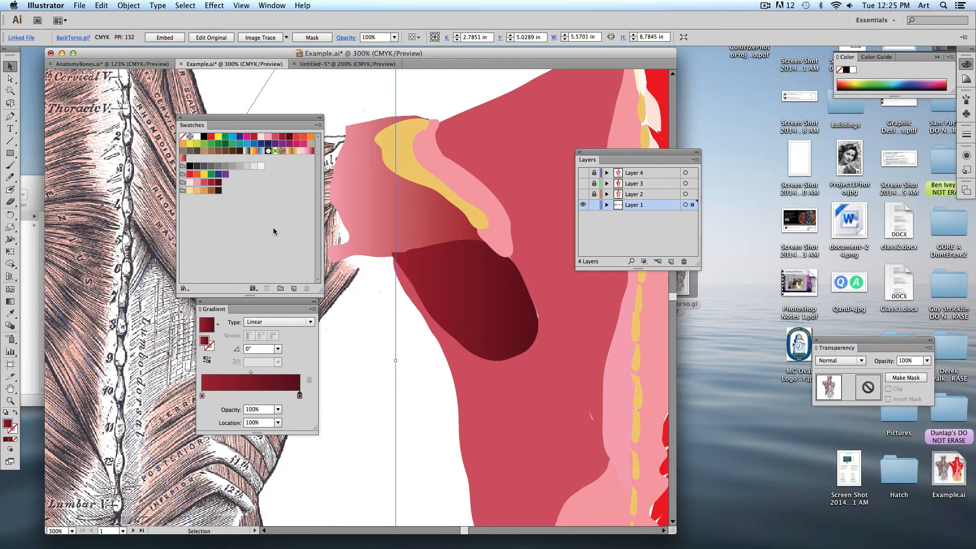
left_click(434, 266)
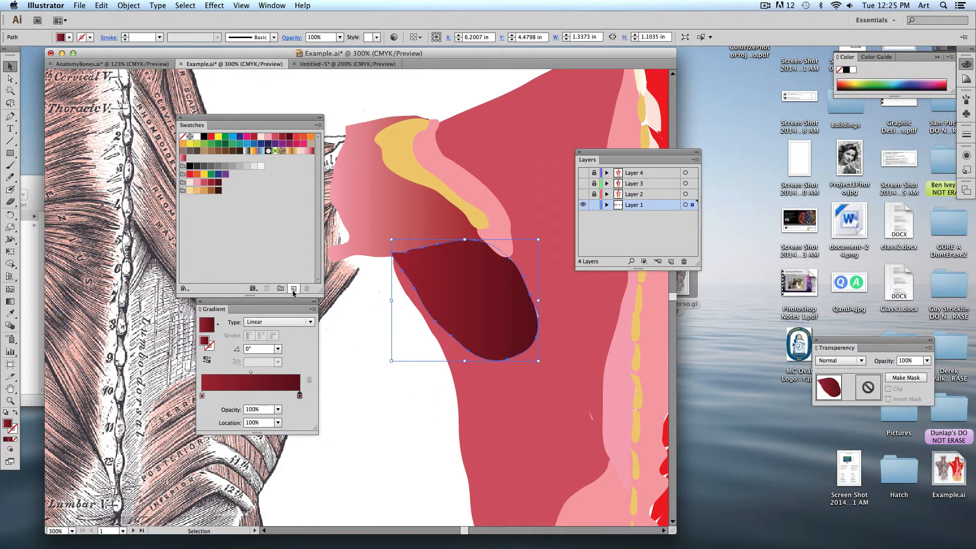
left_click(294, 289)
left_click(471, 240)
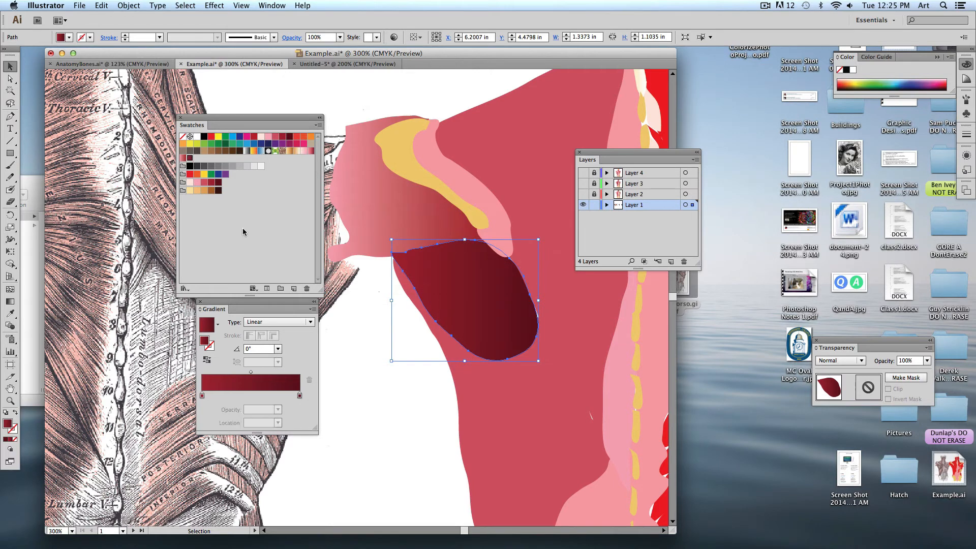
key("shift+super+a")
Fill the left upper back muscle with the pink-to-dark-red gradient swatch, and the left lower back muscle with the three-color pink-to-maroon gradient swatch
key("super+minus")
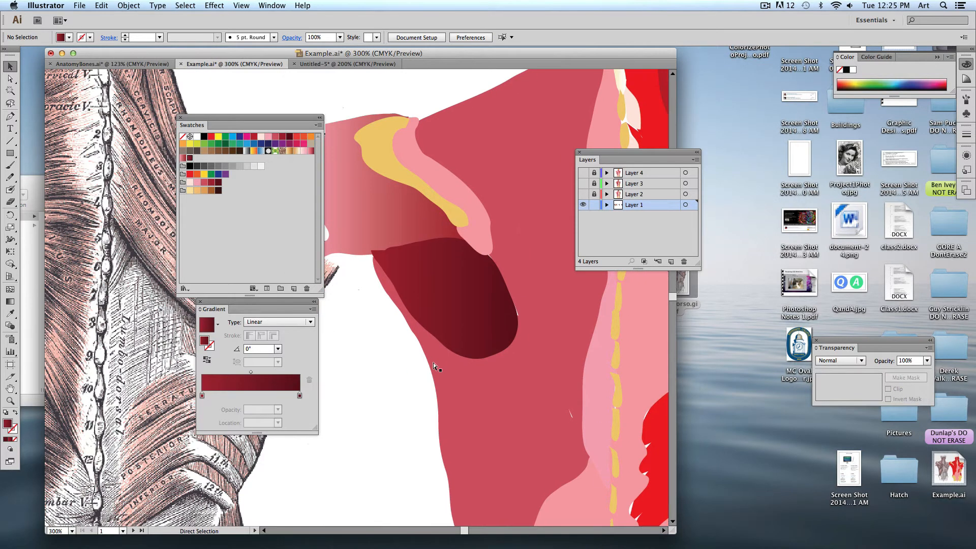
key("super+minus")
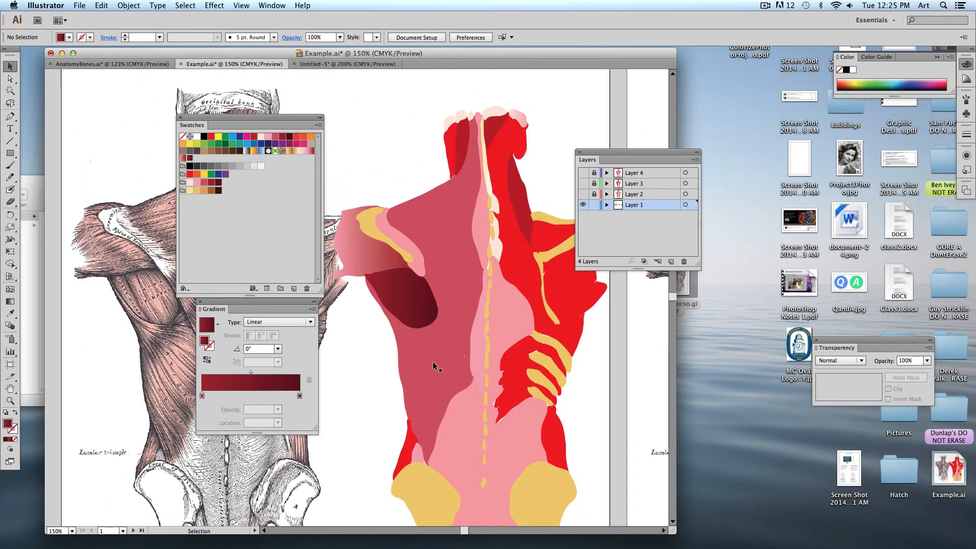
left_click(393, 286)
left_click(375, 255)
left_click(449, 227)
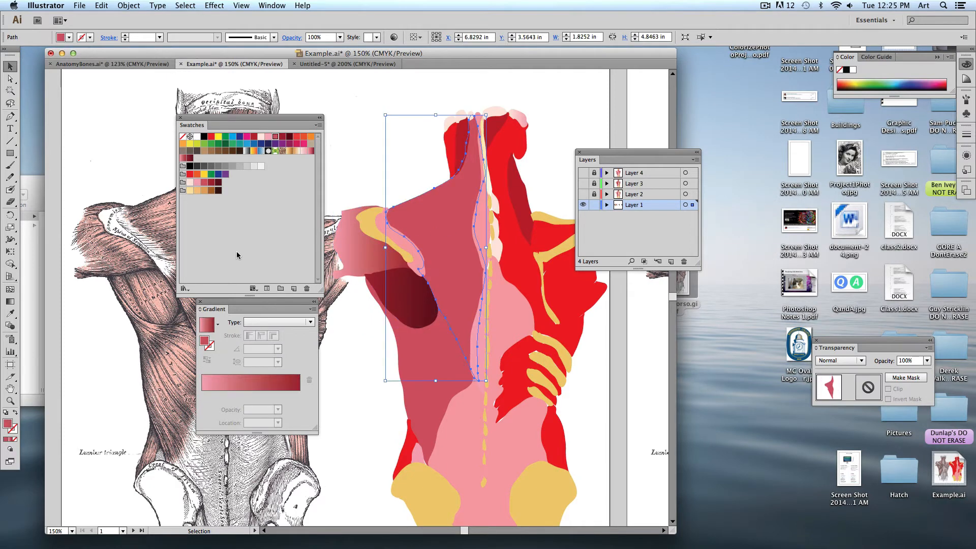
left_click(186, 158)
left_click(439, 360)
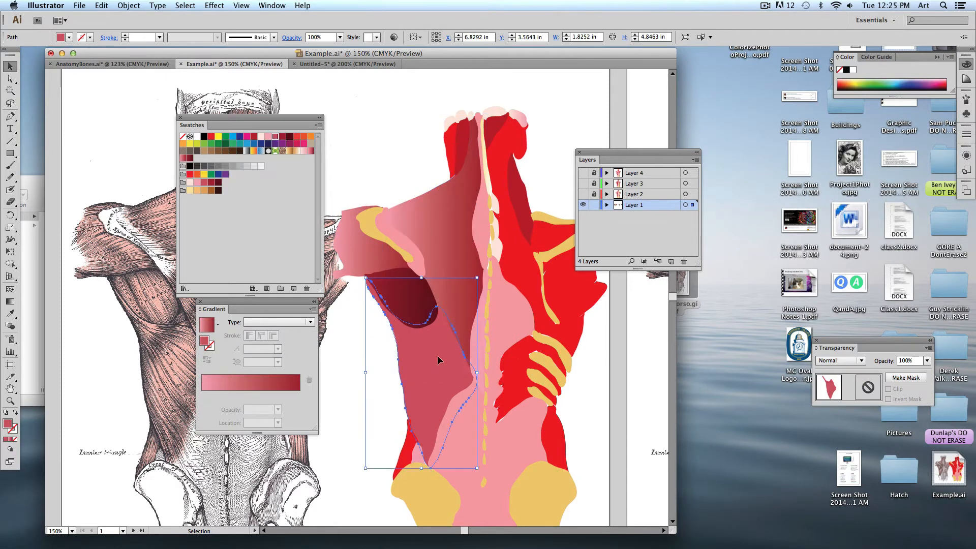
left_click(311, 151)
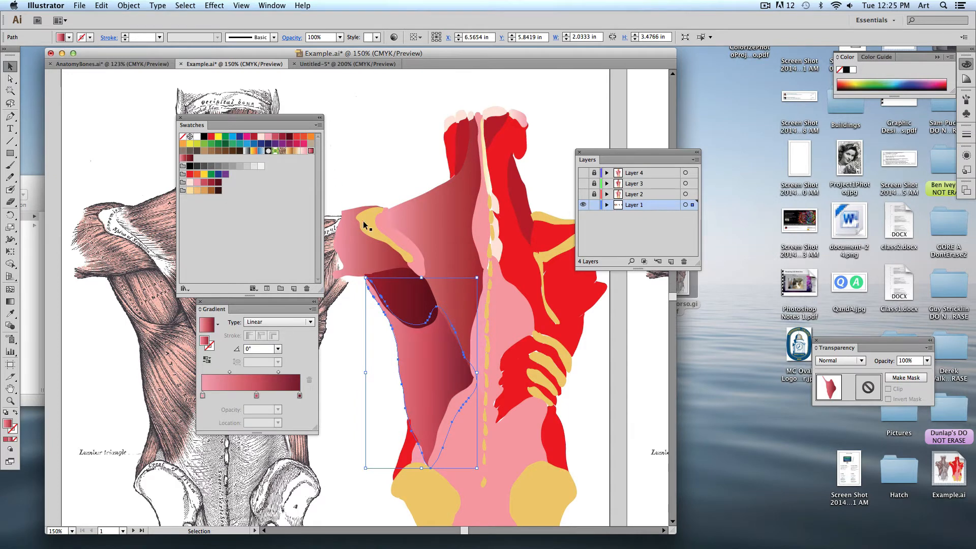
Fill the left lumbar muscle and the narrow strip left of the spine with the pale-to-pink gradient swatch
left_click(419, 222)
scroll(419, 222, "down", 3)
left_click(438, 373)
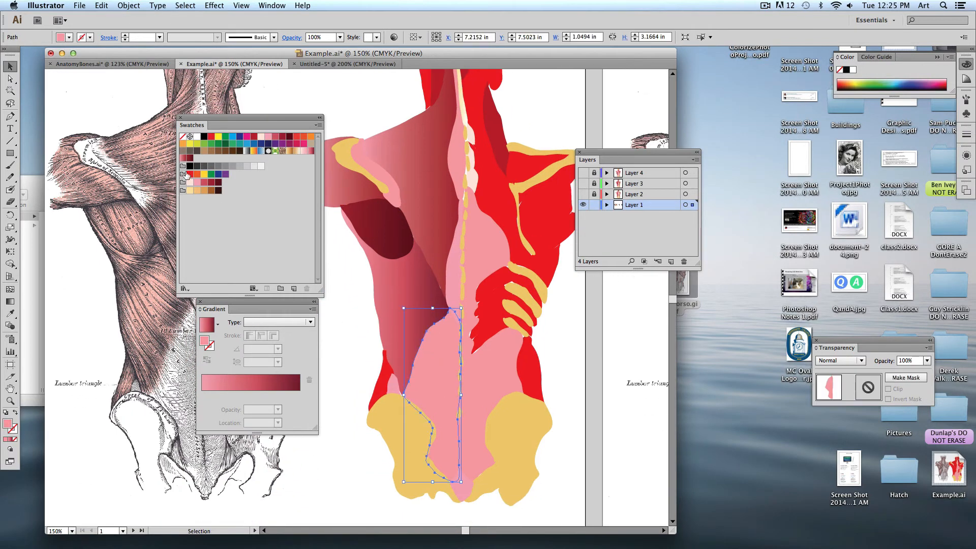
left_click(303, 151)
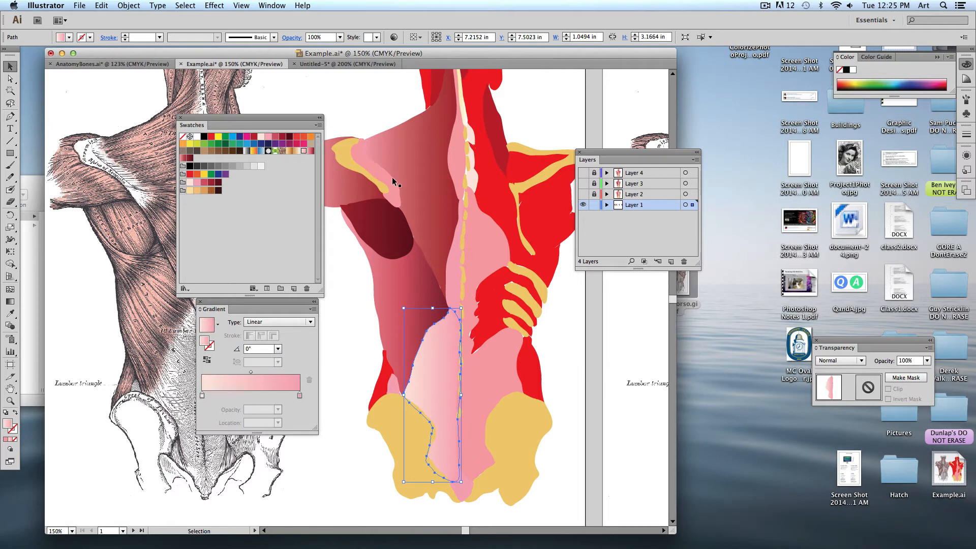
left_click(455, 246)
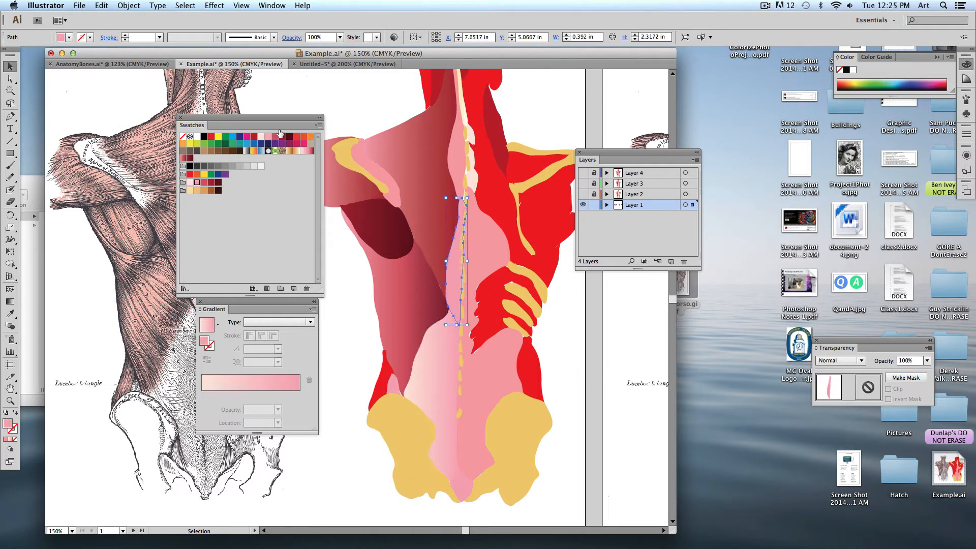
left_click(303, 151)
left_click(393, 114)
scroll(435, 290, "up", 5)
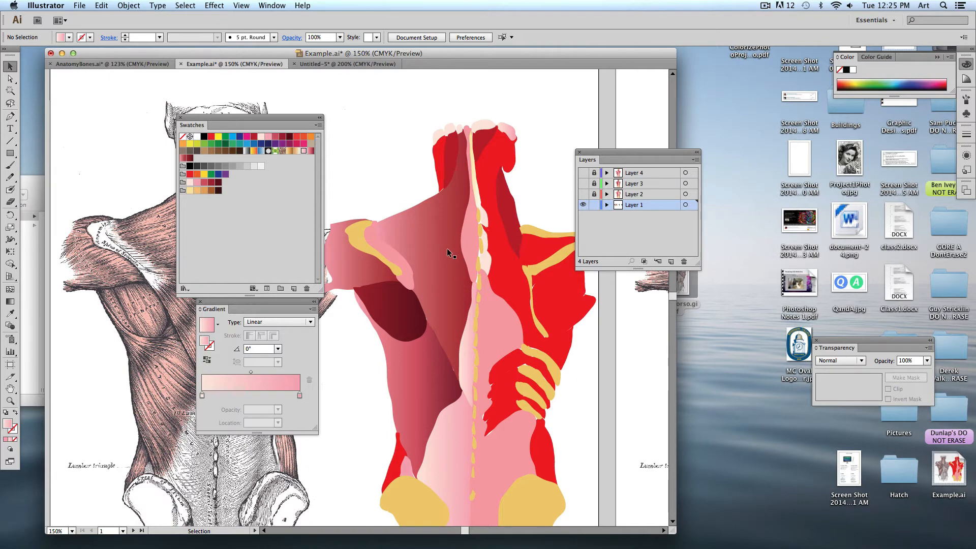
Show Layer 2 and move the Layers, Swatches and Gradient panels off its colored figure on the second artboard
key("space")
left_click_drag(510, 378, 415, 364)
left_click_drag(558, 368, 285, 356)
left_click_drag(536, 301, 429, 302)
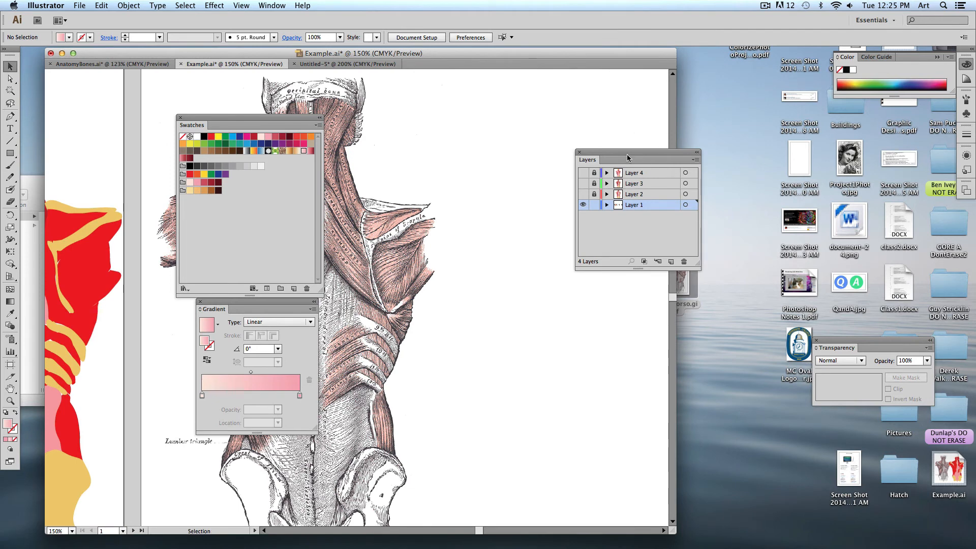
left_click_drag(651, 151, 747, 149)
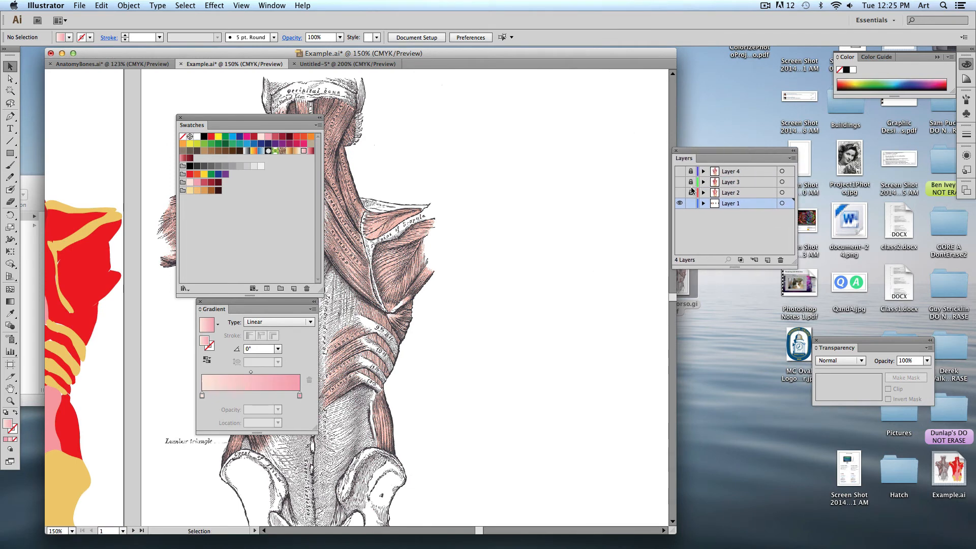
left_click(679, 193)
left_click_drag(261, 118, 178, 101)
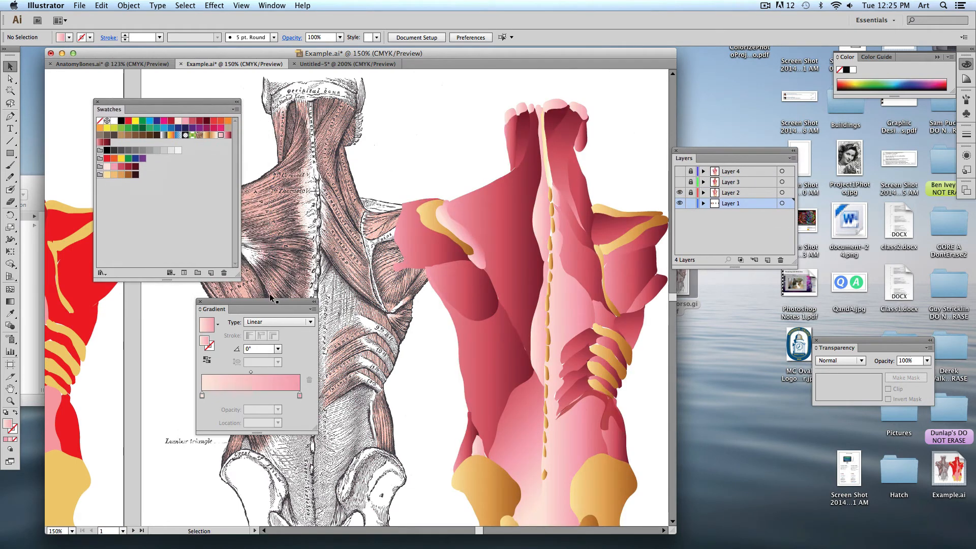
left_click_drag(270, 301, 168, 295)
scroll(244, 244, "right", 5)
scroll(244, 244, "down", 2)
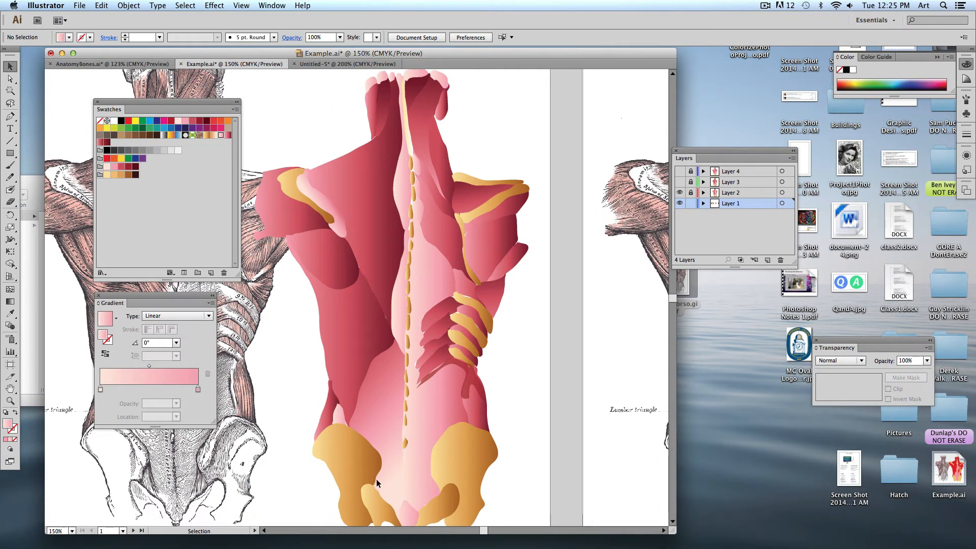
left_click(496, 106)
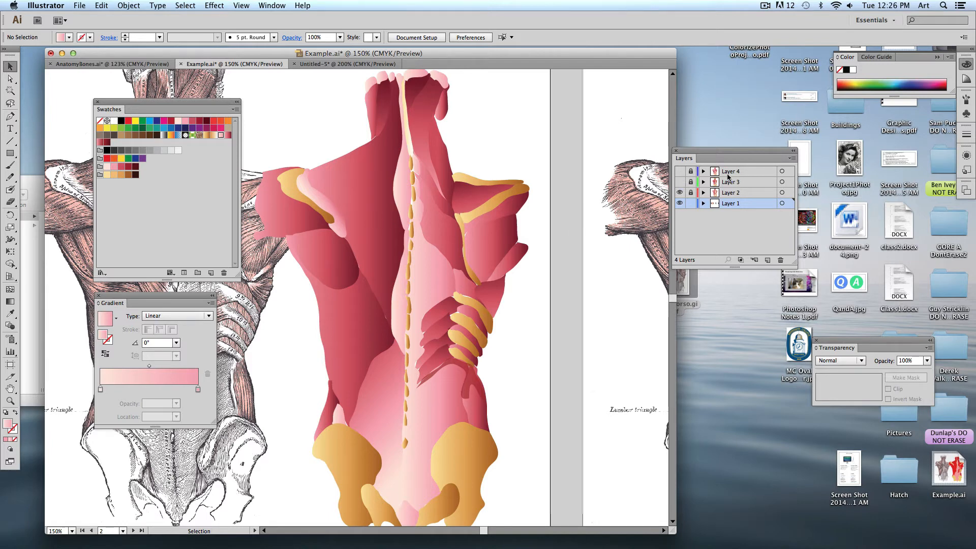
Unlock Layer 2 and redraw the left upper back muscle's gradient upward toward the neck, at an angle of about 78°
left_click(690, 193)
left_click(384, 209)
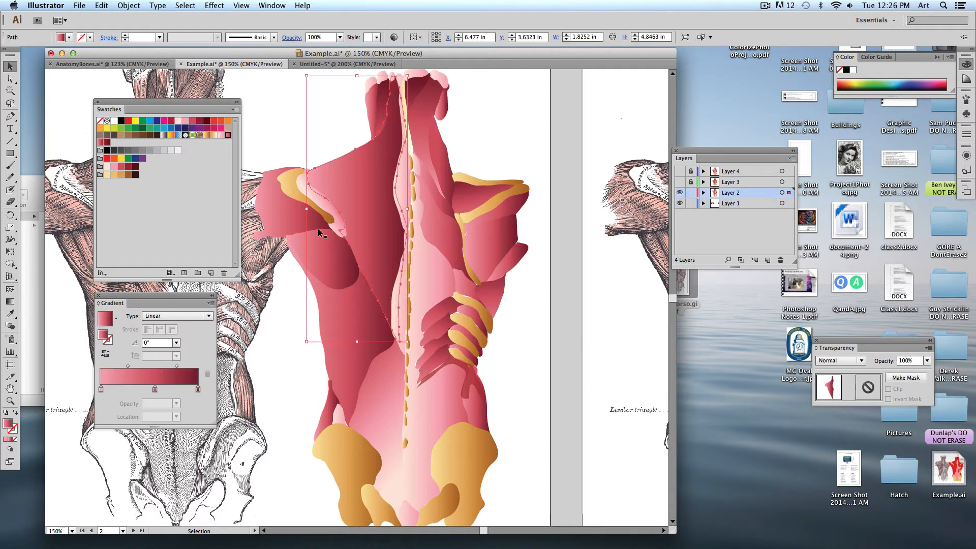
left_click(9, 303)
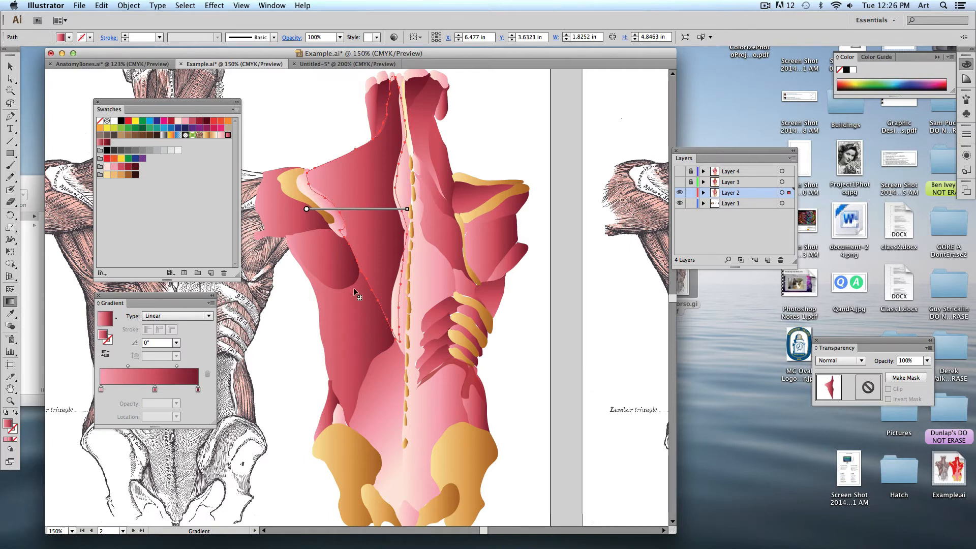
left_click_drag(354, 291, 394, 100)
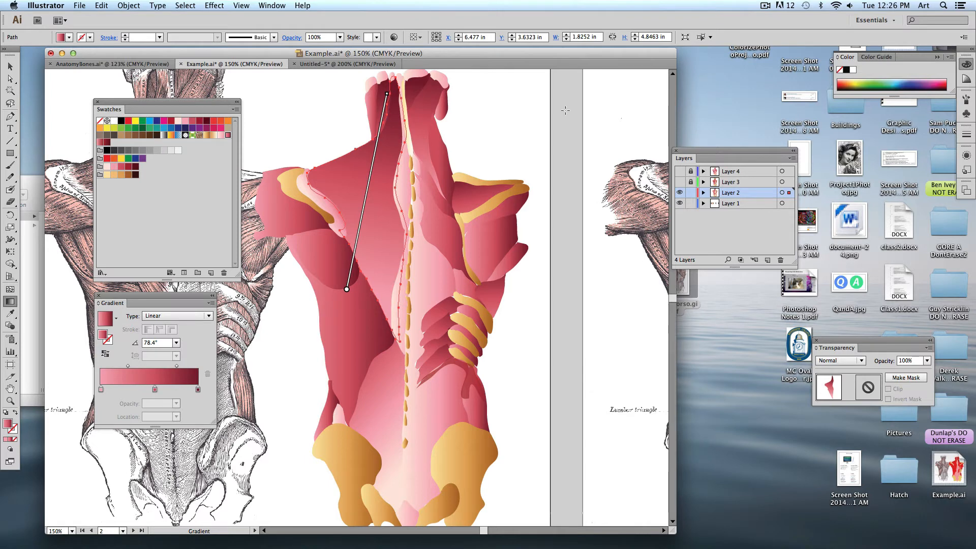
Redraw the gradient direction of the left lumbar muscle at an angle of about -50°, and clear the selection
key("v")
left_click(383, 388)
key("g")
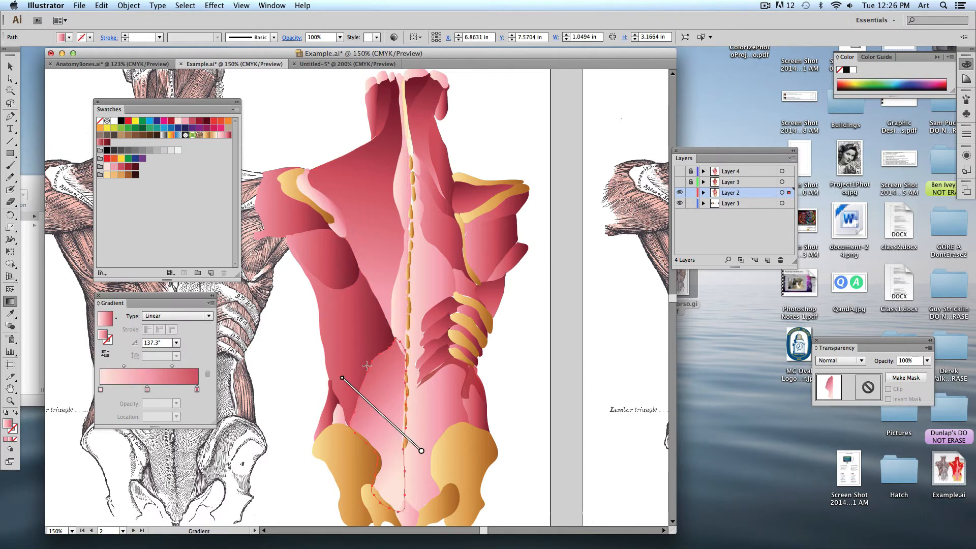
mouse_move(424, 417)
left_mouse_down()
mouse_move(367, 360)
mouse_move(412, 449)
left_mouse_up()
key("super+shift+a")
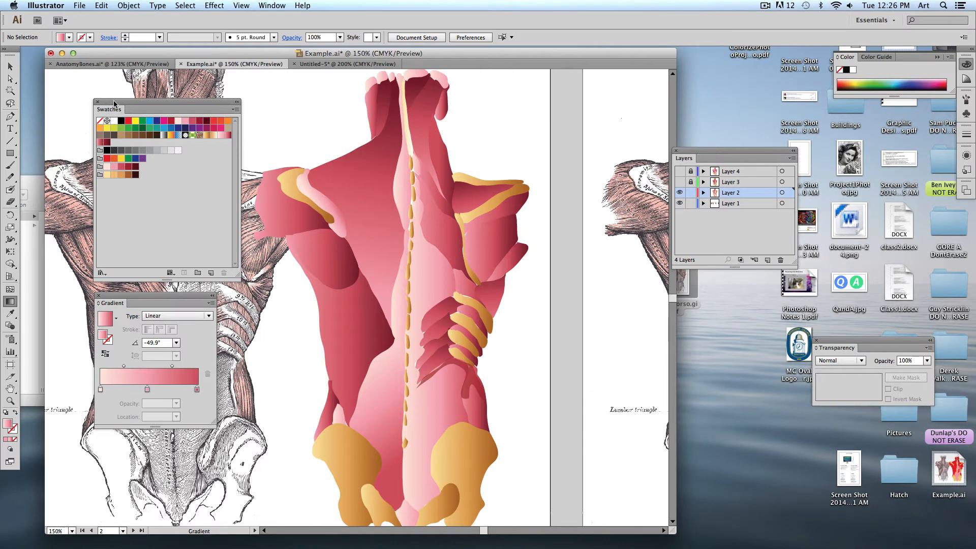
Move the Swatches panel below the Layers panel and the Gradient panel above the Transparency panel, clear of the reference drawing
left_click_drag(107, 111, 680, 292)
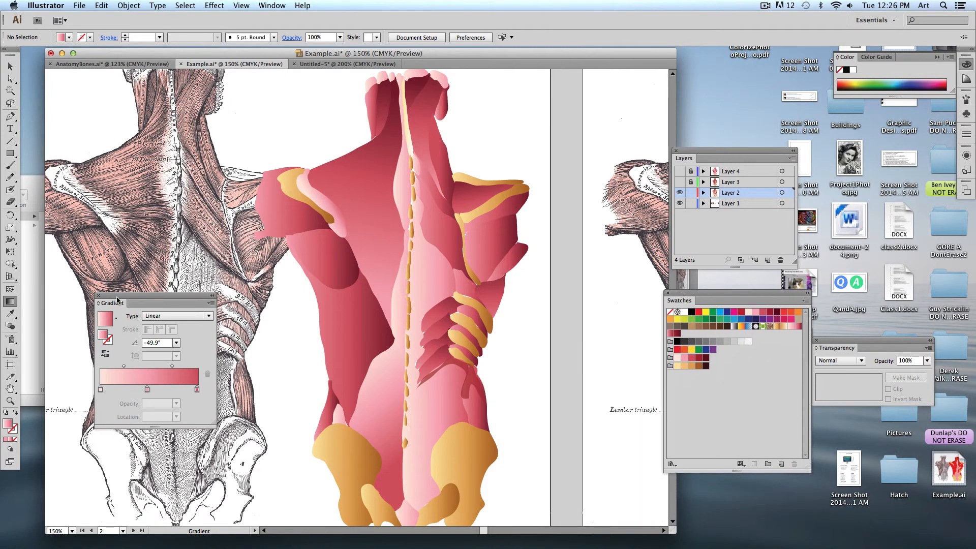
left_click_drag(118, 299, 857, 207)
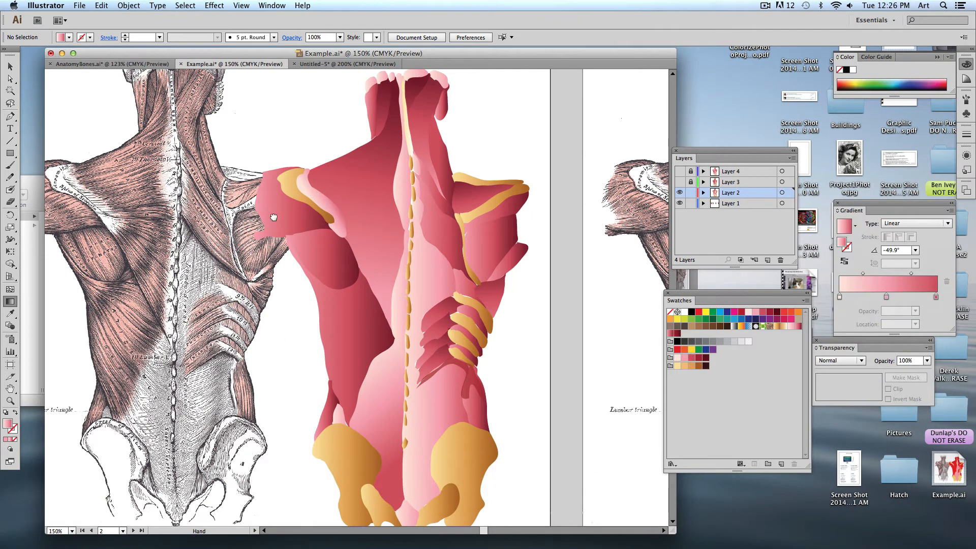
scroll(461, 202, "up", 3)
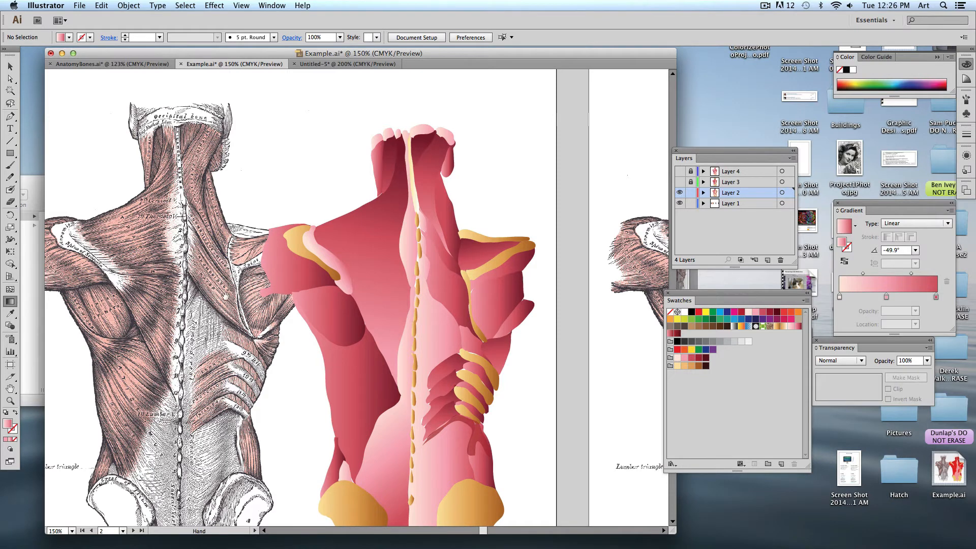
scroll(289, 223, "down", 3)
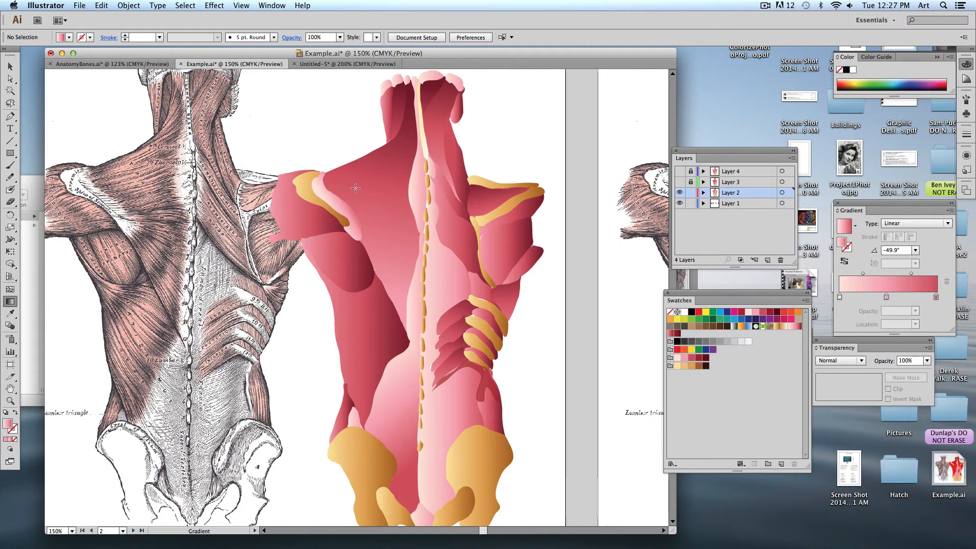
Trace the infraspinatus shading on the reference drawing as a closed Pencil shape and give it the pink linear gradient fill with no stroke
left_click_drag(216, 250, 290, 248)
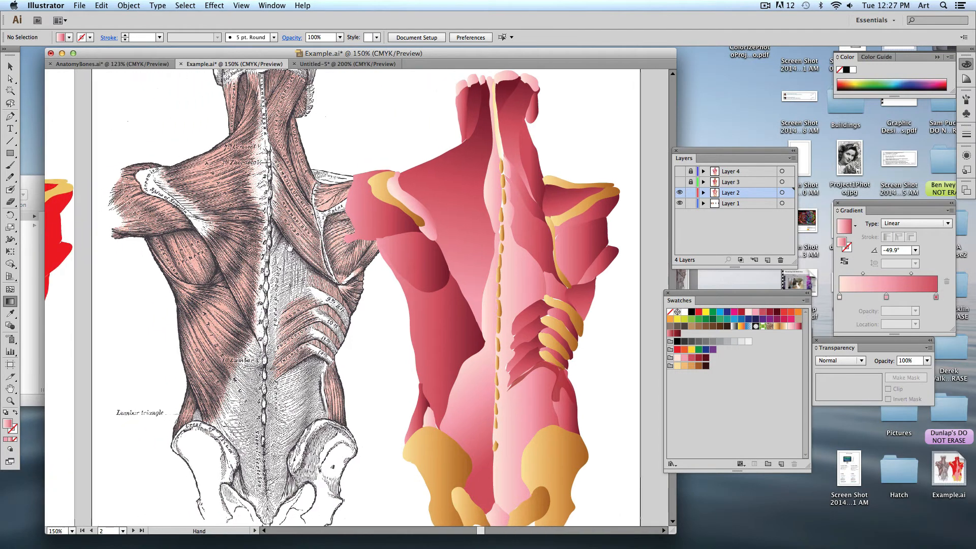
key("super+=")
key("super+=")
left_click_drag(196, 198, 412, 269)
left_click(10, 176)
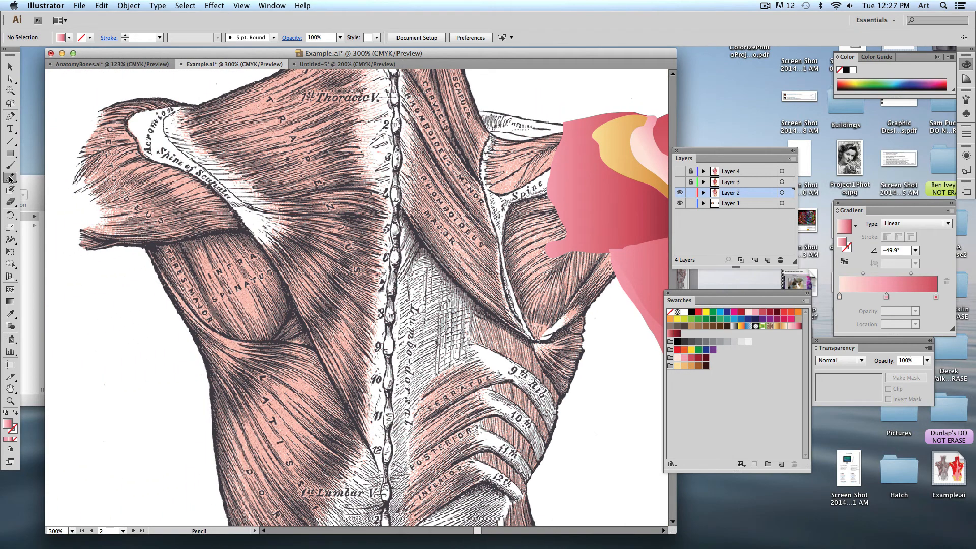
left_click(15, 413)
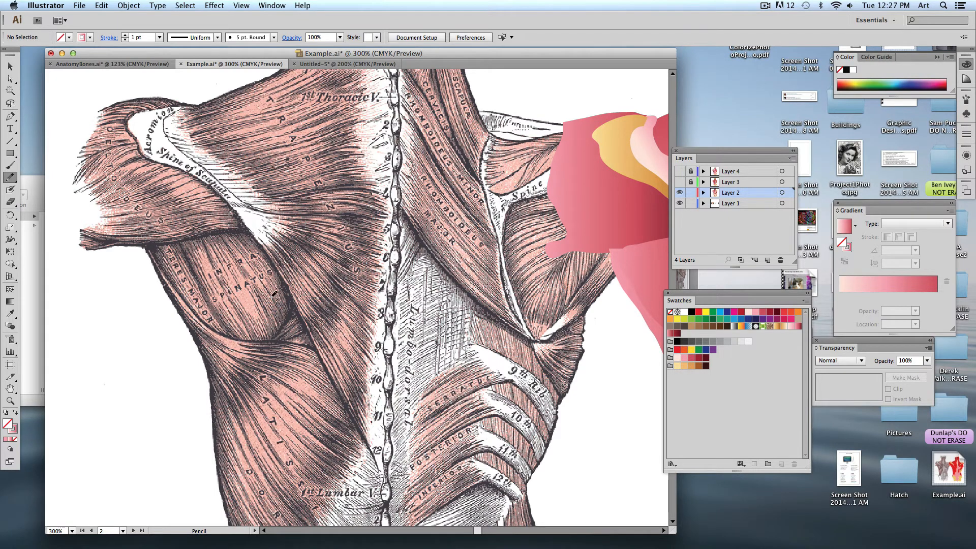
mouse_move(146, 241)
left_mouse_down()
mouse_move(240, 232)
mouse_move(264, 246)
mouse_move(292, 312)
mouse_move(258, 335)
left_mouse_up()
left_click_drag(181, 287, 146, 243)
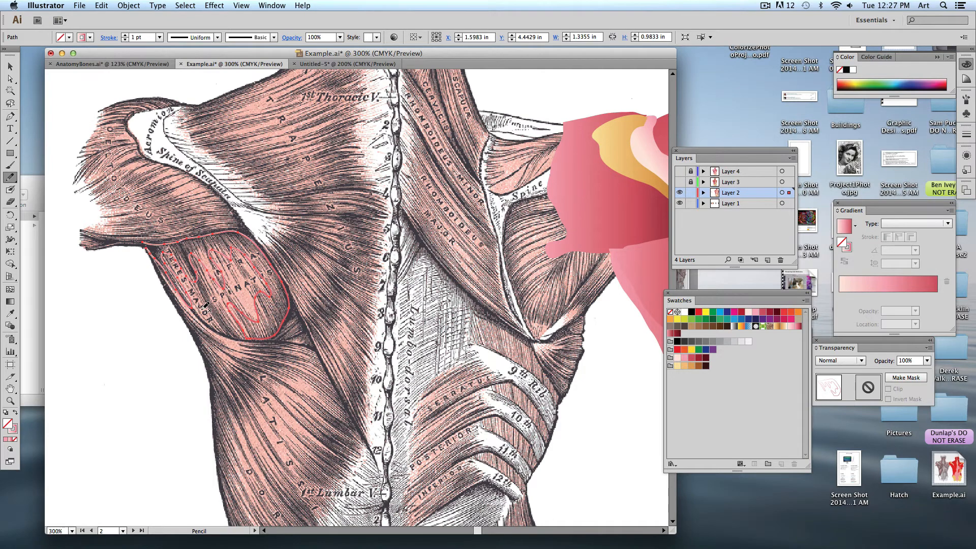
key("shift+x")
left_click(301, 369, "super")
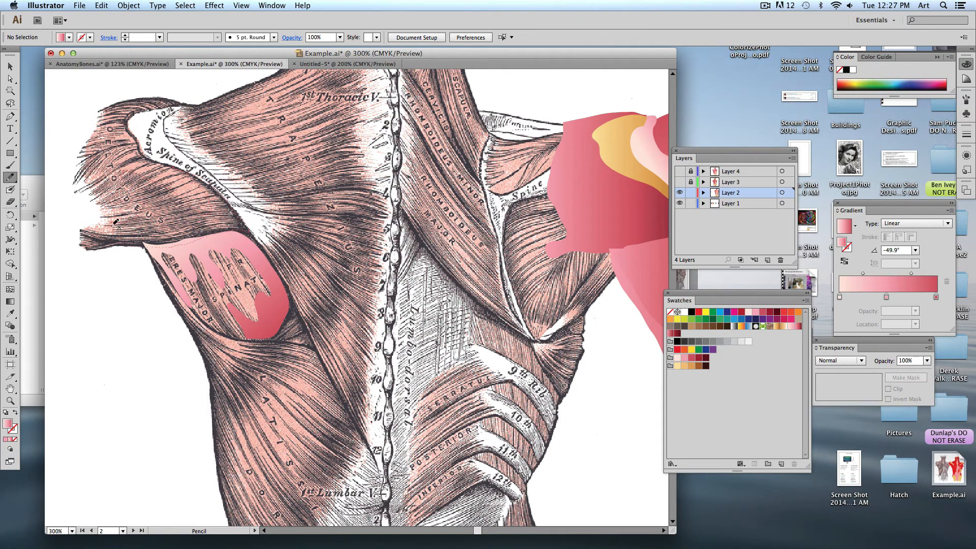
Trace the lower deltoid shading on the reference drawing with the Pencil tool and fill it with the pink linear gradient
left_click_drag(98, 231, 90, 233)
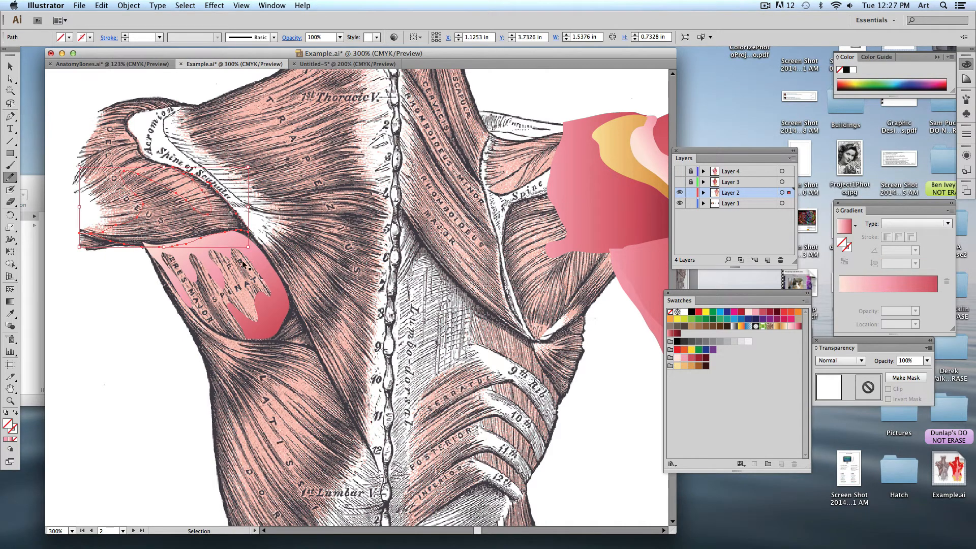
left_click(9, 440)
key("super+shift+a")
Trace the outer edge shading of the left latissimus dorsi with the Pencil tool, fill it with the pink gradient, and clear the selection
scroll(322, 382, "down", 6)
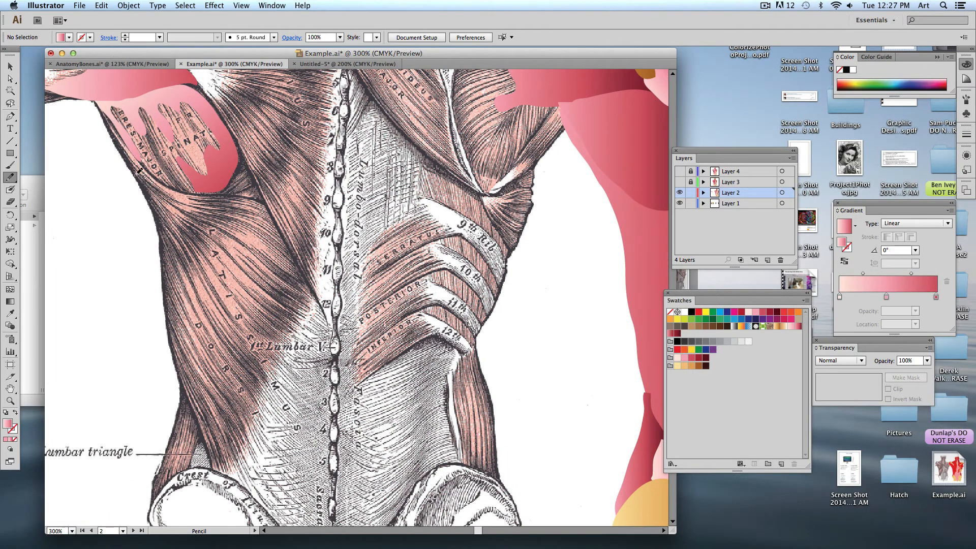
mouse_move(136, 175)
left_mouse_down()
mouse_move(160, 236)
mouse_move(172, 347)
left_mouse_up()
left_click_drag(153, 183, 114, 132)
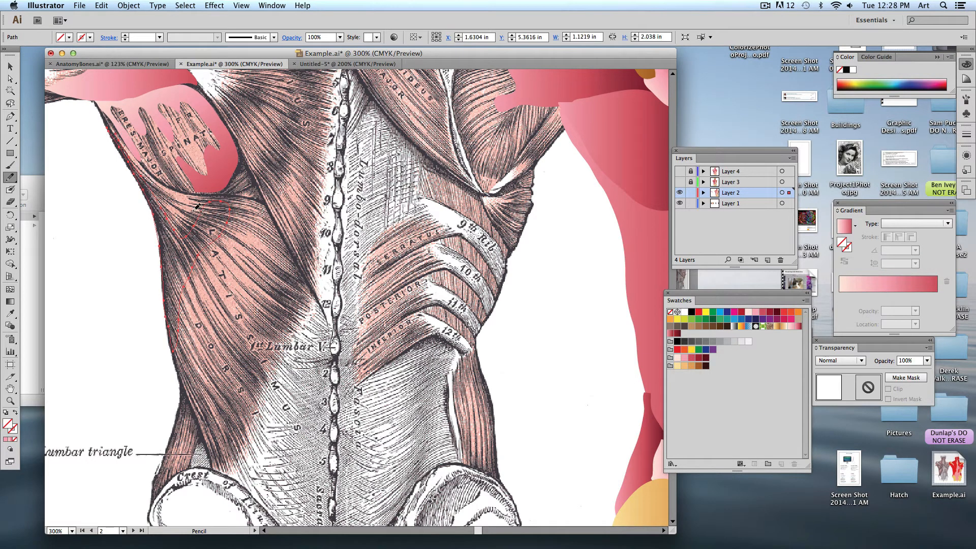
left_click(10, 440)
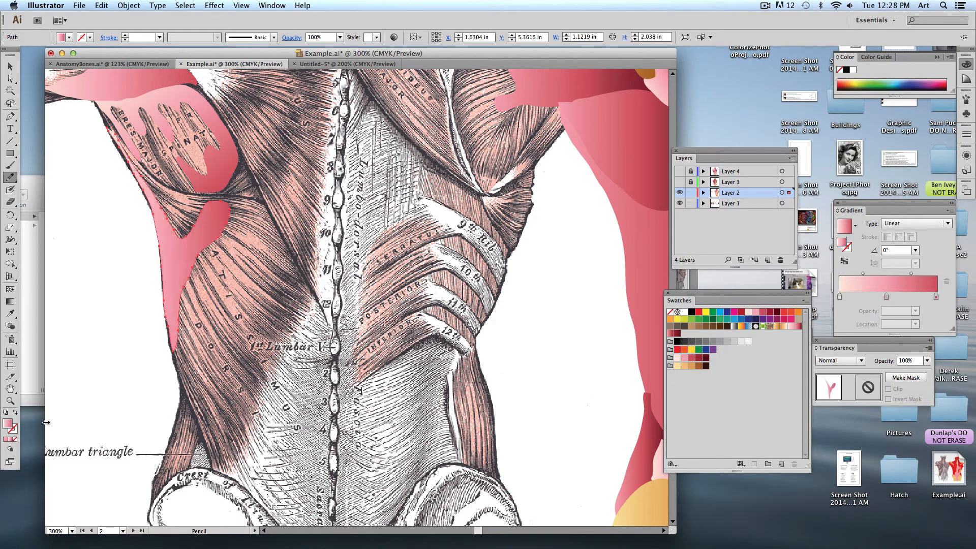
key("super+shift+a")
Select the three traced shading shapes together and move them onto the matching muscles of the colored figure
mouse_move(250, 260)
left_mouse_down()
mouse_move(255, 368)
mouse_move(265, 385)
left_mouse_up()
key("super+minus")
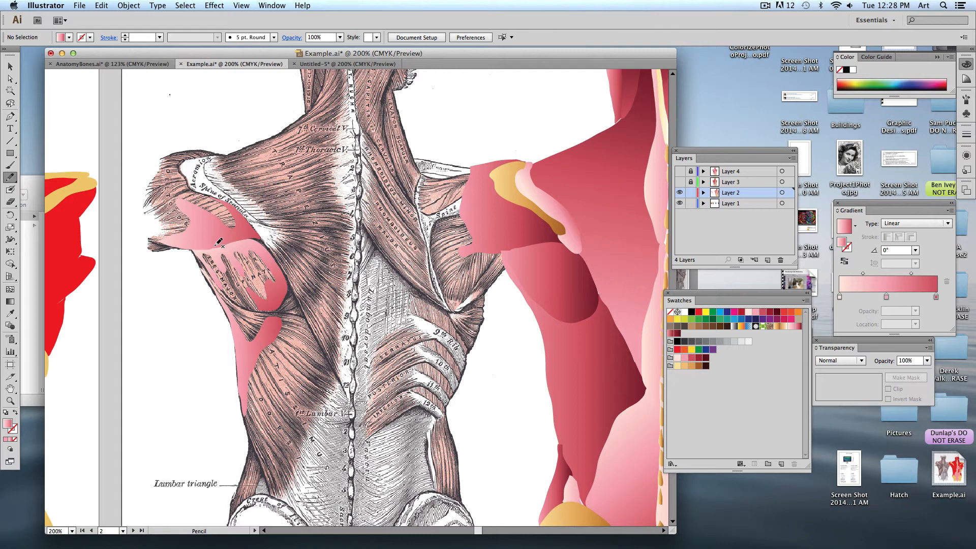
key("v")
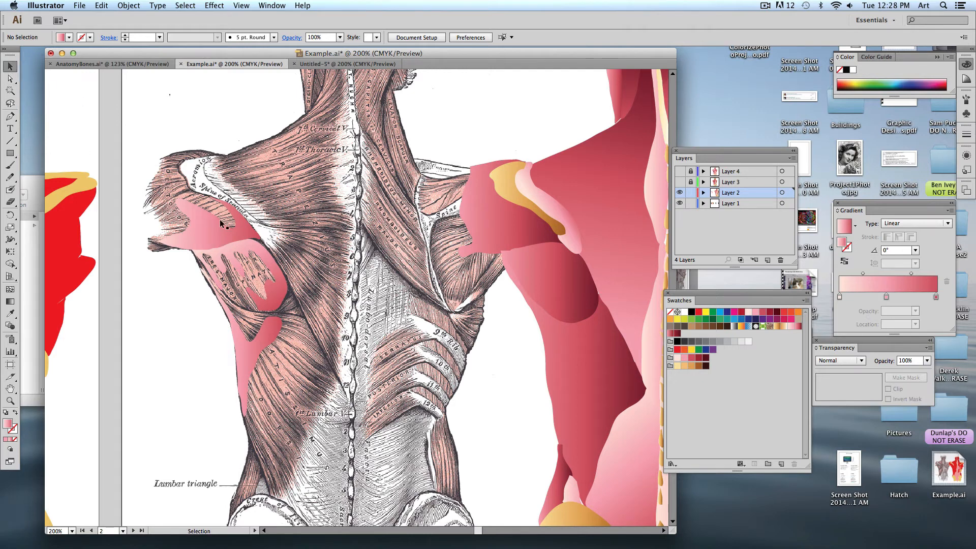
scroll(546, 270, "right", 5)
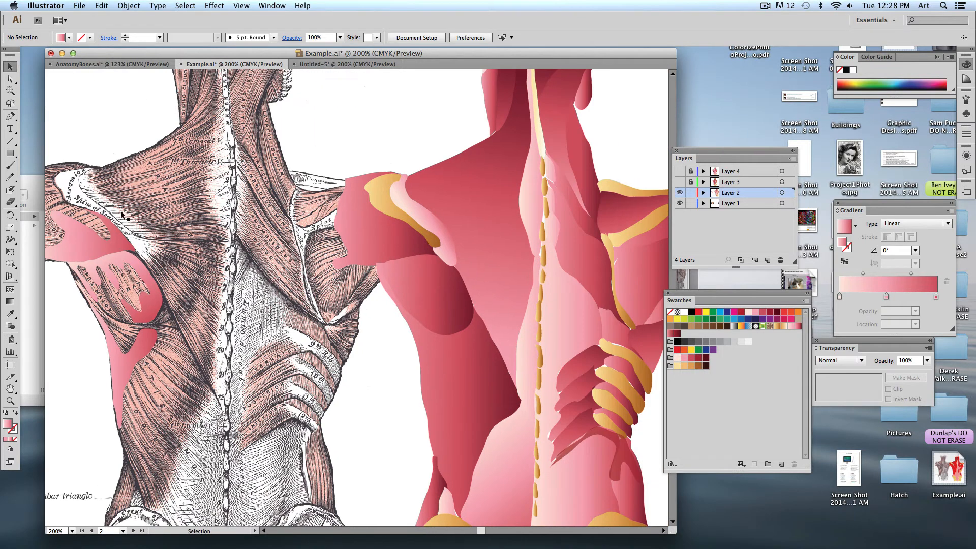
left_click(71, 244)
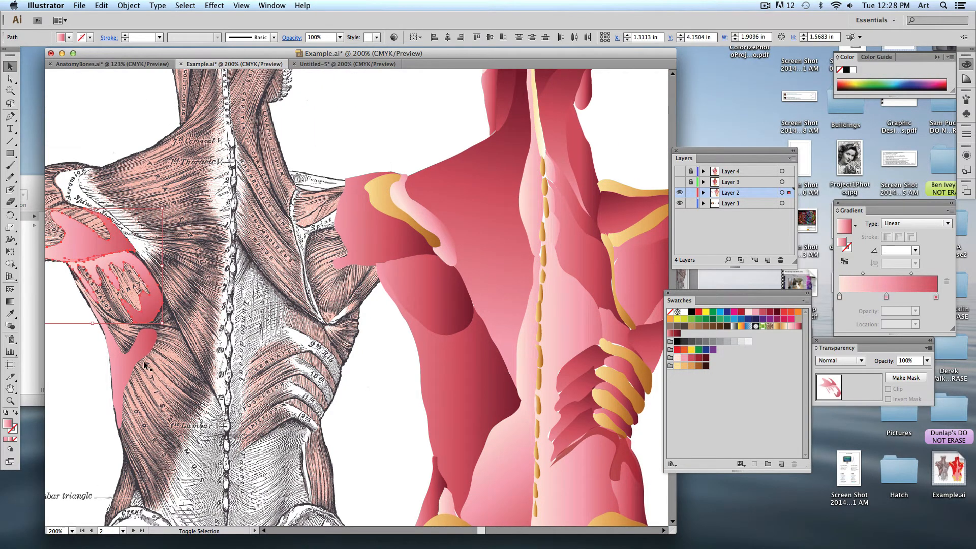
left_click_drag(122, 371, 431, 378)
Adjust the positions of the latissimus and infraspinatus shading shapes individually to fit their colored muscles
left_click(326, 377)
left_click(425, 378)
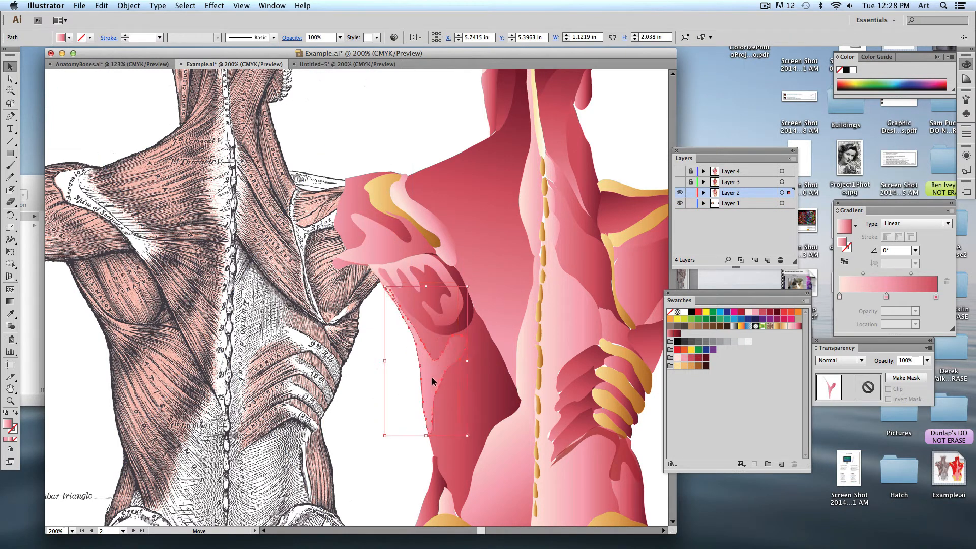
left_click(394, 351)
left_click(456, 298)
left_click(456, 297)
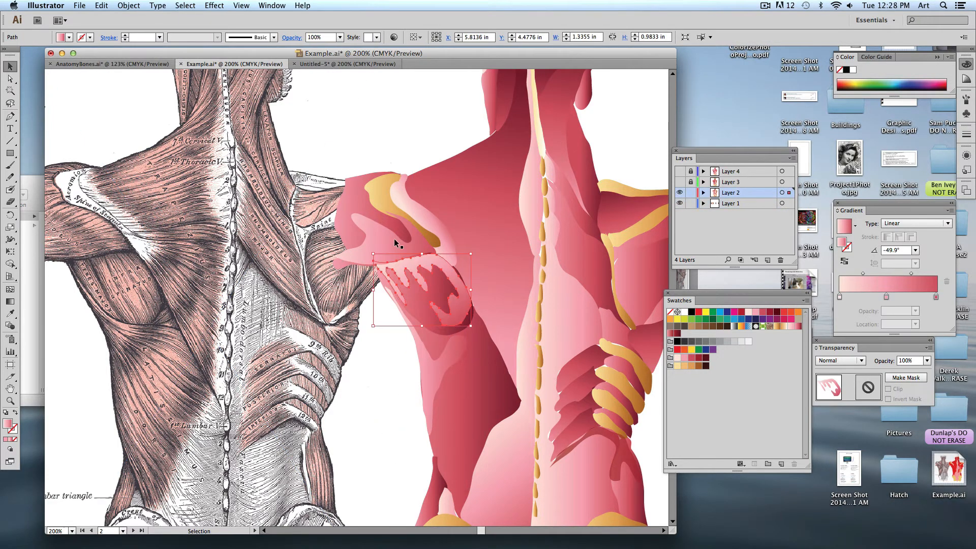
Fit the deltoid shading shape under the golden shoulder bone by nudging it into place and rotating it about 2.5°
left_click(391, 249)
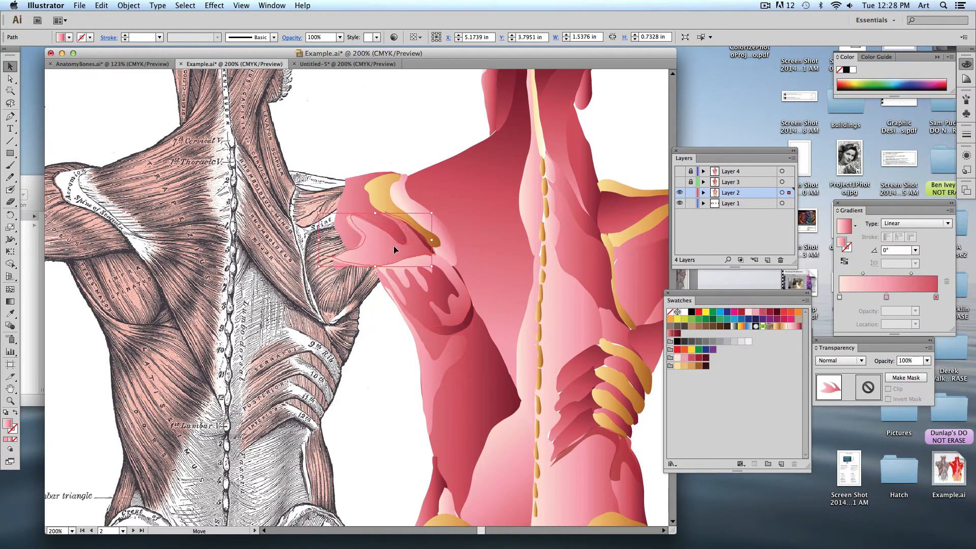
left_click_drag(362, 360, 287, 380)
key("super+equal")
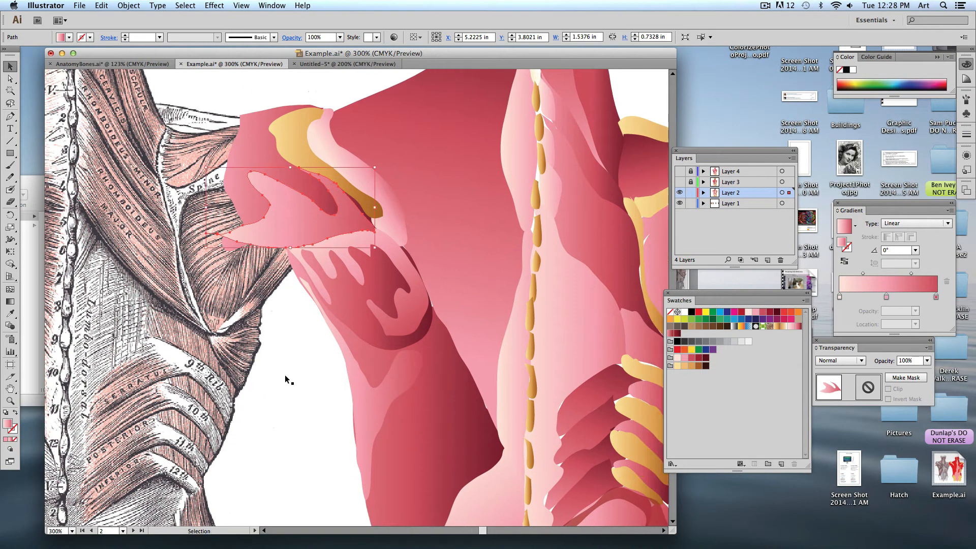
left_click_drag(348, 220, 348, 217)
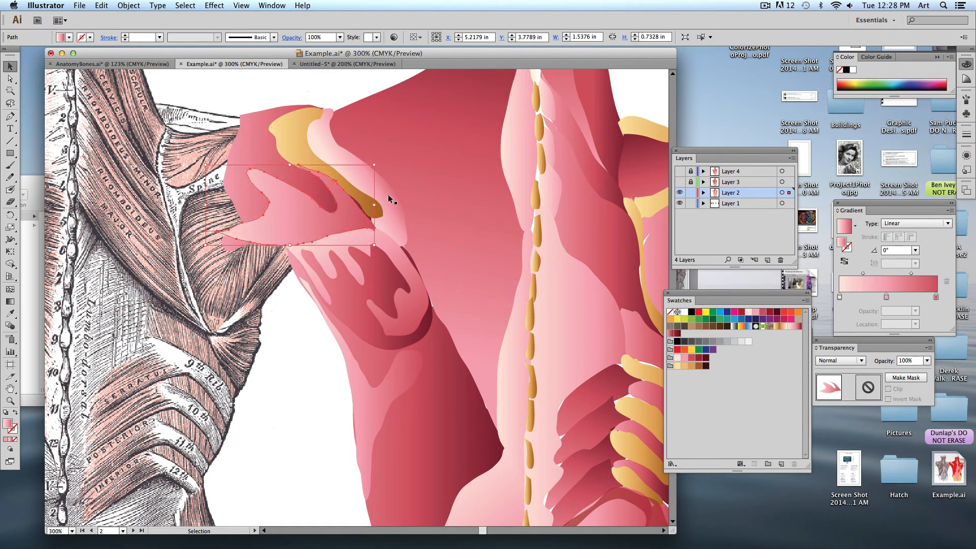
left_click_drag(379, 162, 377, 157)
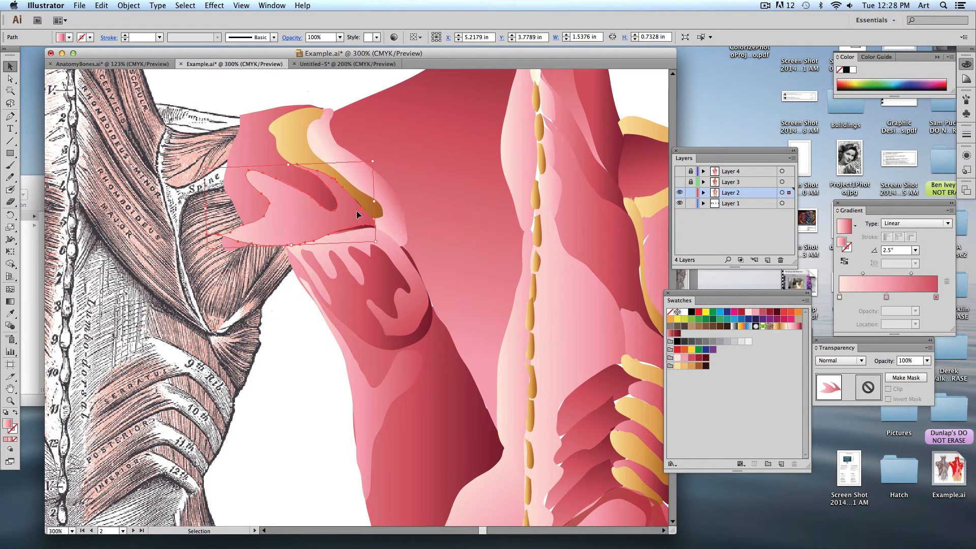
left_click_drag(342, 224, 341, 224)
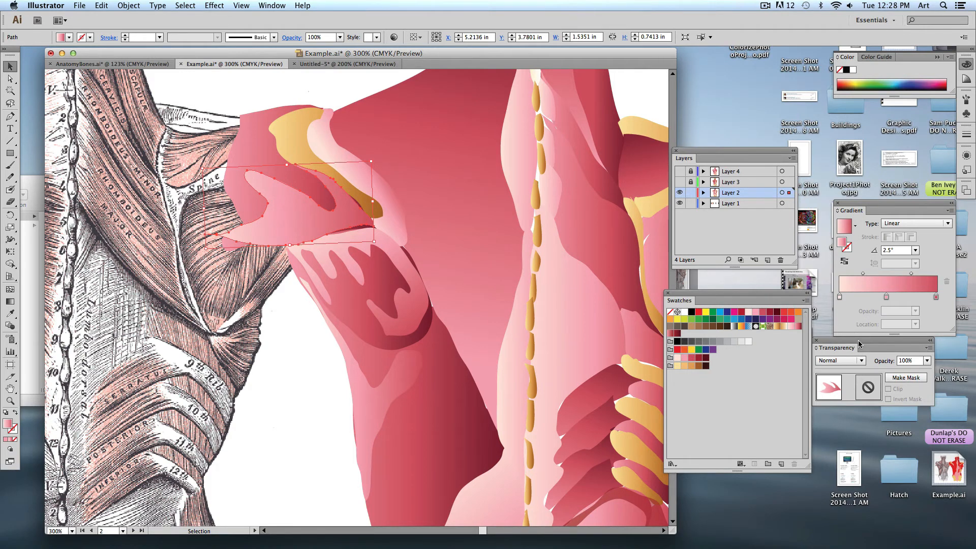
Move the Transparency panel beside the shoulder and set the deltoid shading shape's blending mode to Multiply
left_click_drag(858, 340, 500, 166)
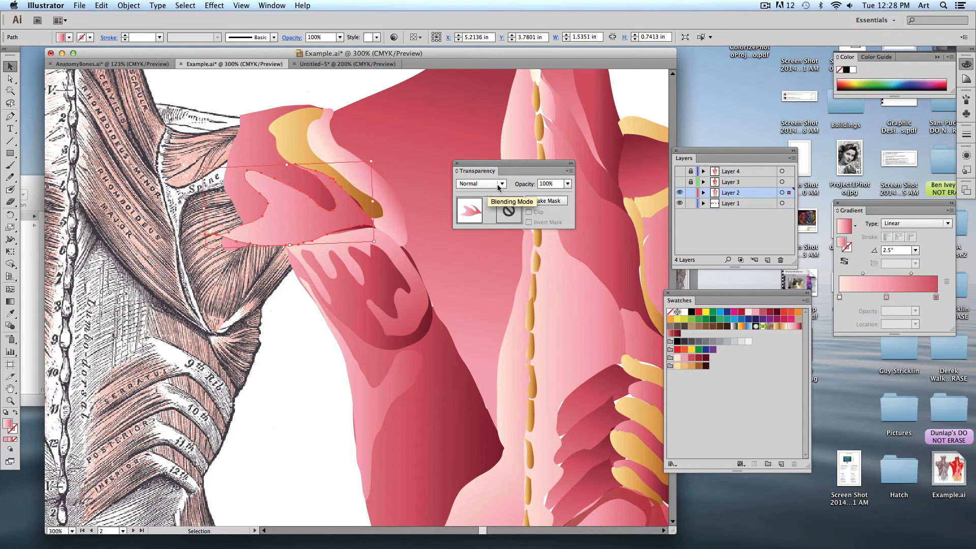
left_click(498, 184)
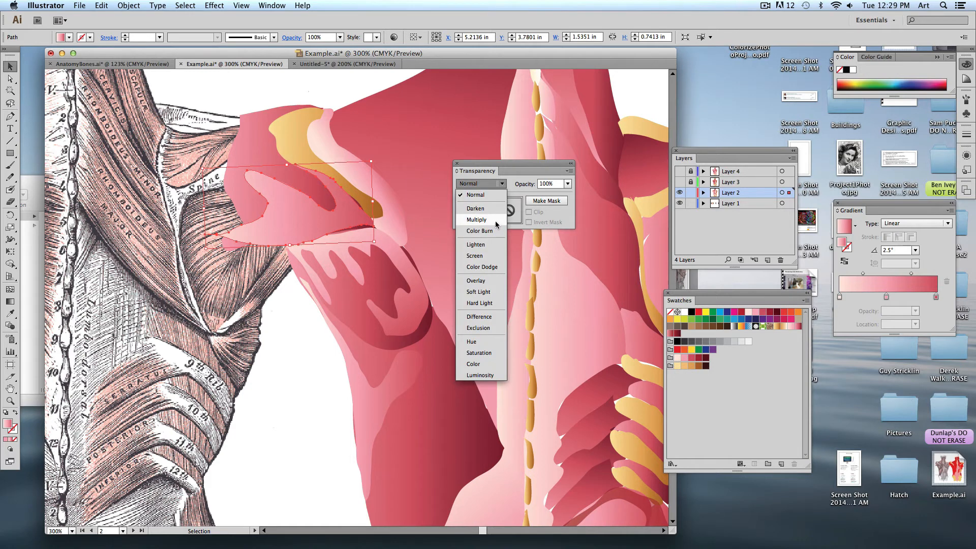
left_click(497, 222)
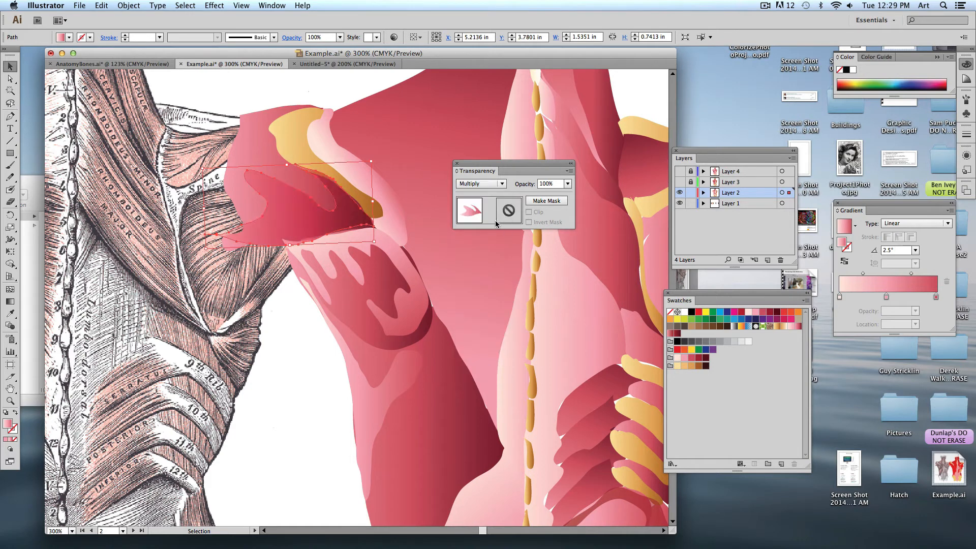
Set the blending mode of the infraspinatus shading shape to Multiply
left_click(305, 298)
left_click(406, 269)
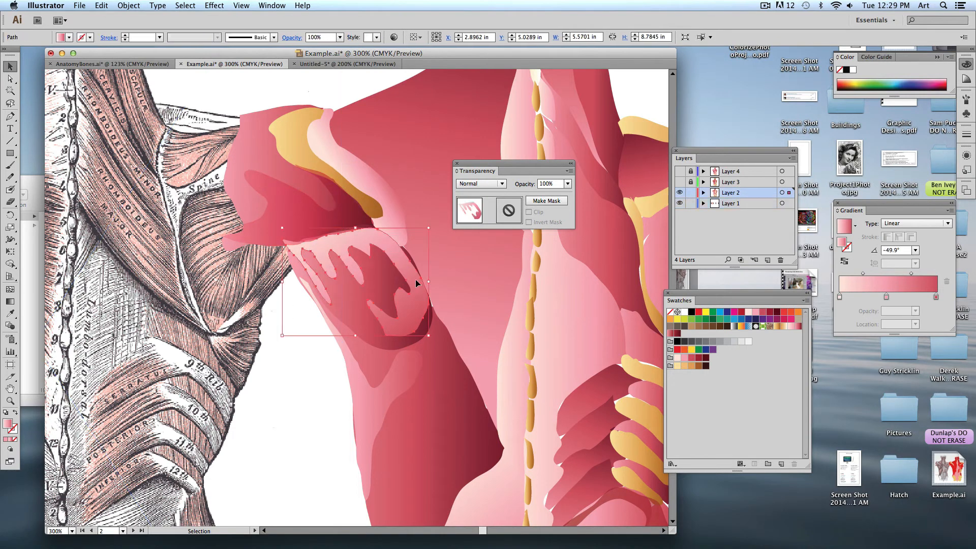
left_click(476, 187)
left_click(485, 222)
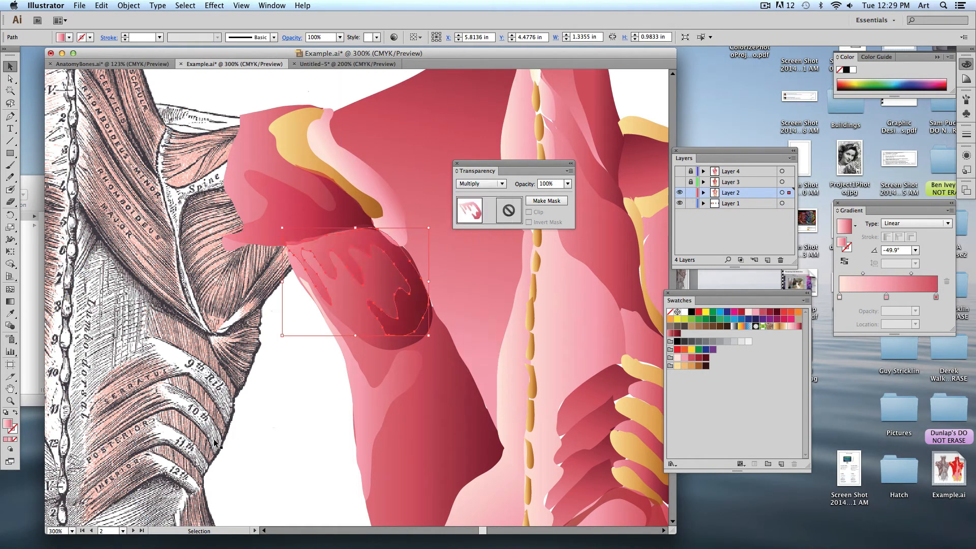
Set the blending mode of the latissimus shading shape to Multiply and clear the selection
left_click(272, 437)
left_click(371, 424)
left_click(480, 184)
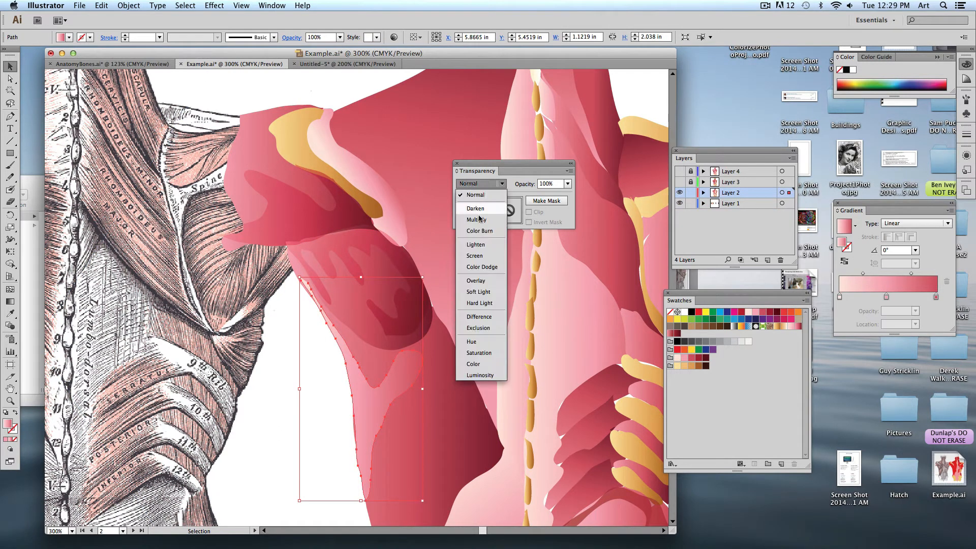
left_click(476, 219)
left_click(300, 418)
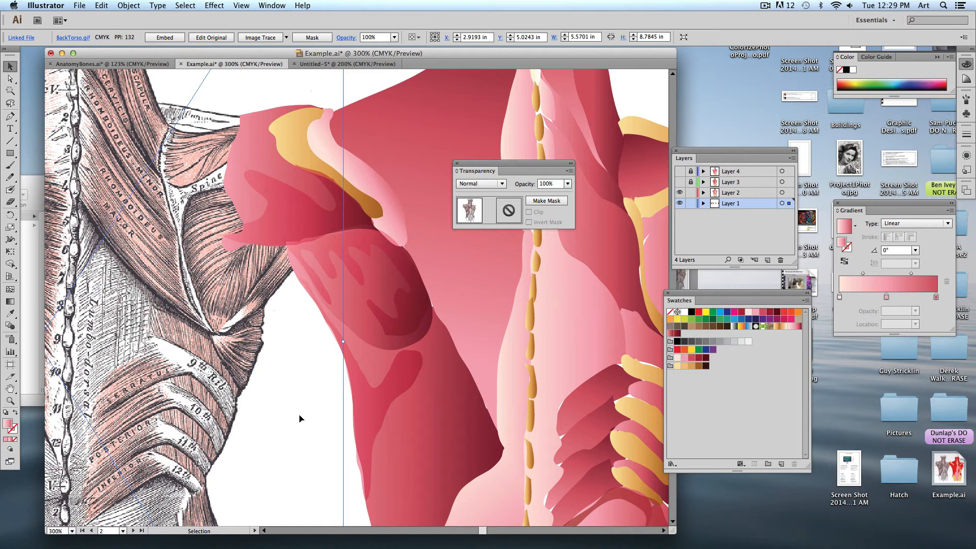
left_click(348, 467)
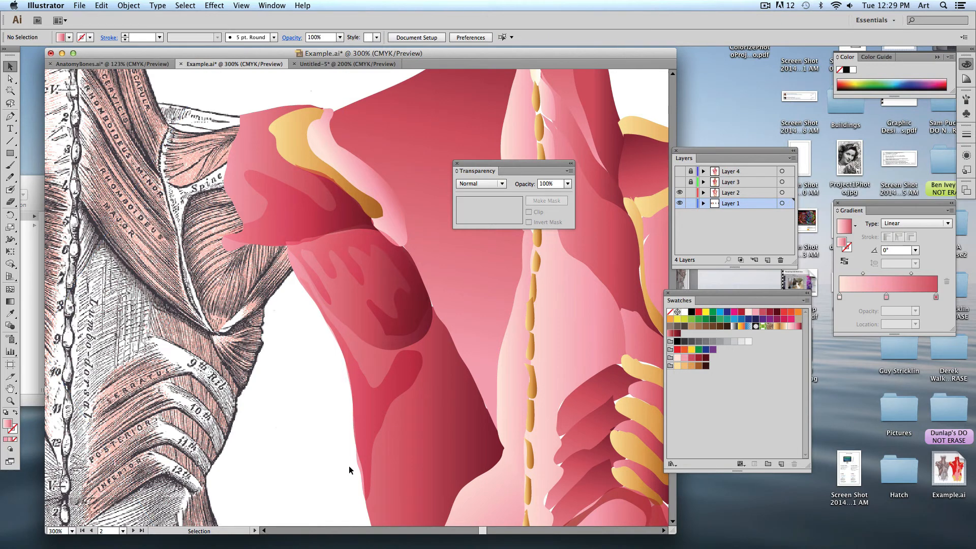
Try the solid dark red, red, pink and maroon muscle swatches as the fill of the infraspinatus shading shape
left_click(409, 281)
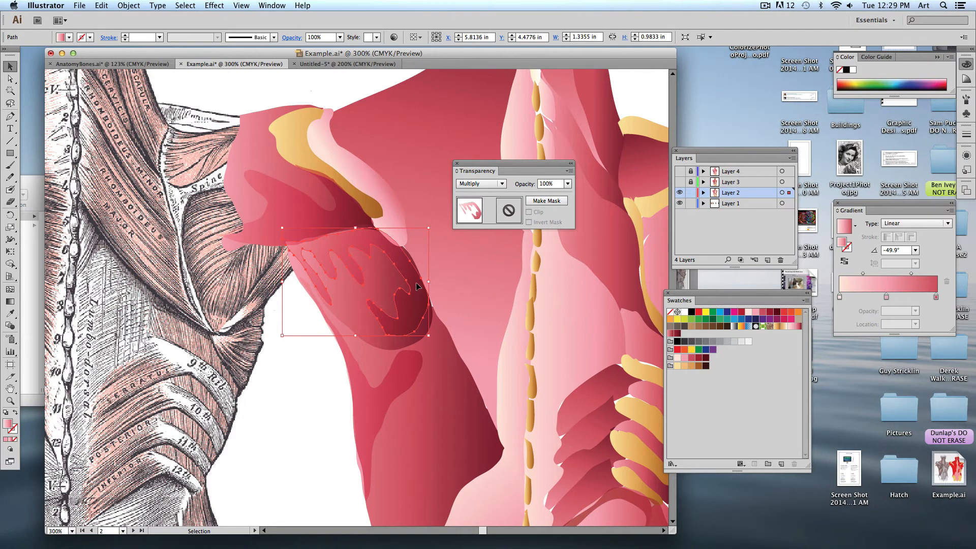
left_click(699, 358)
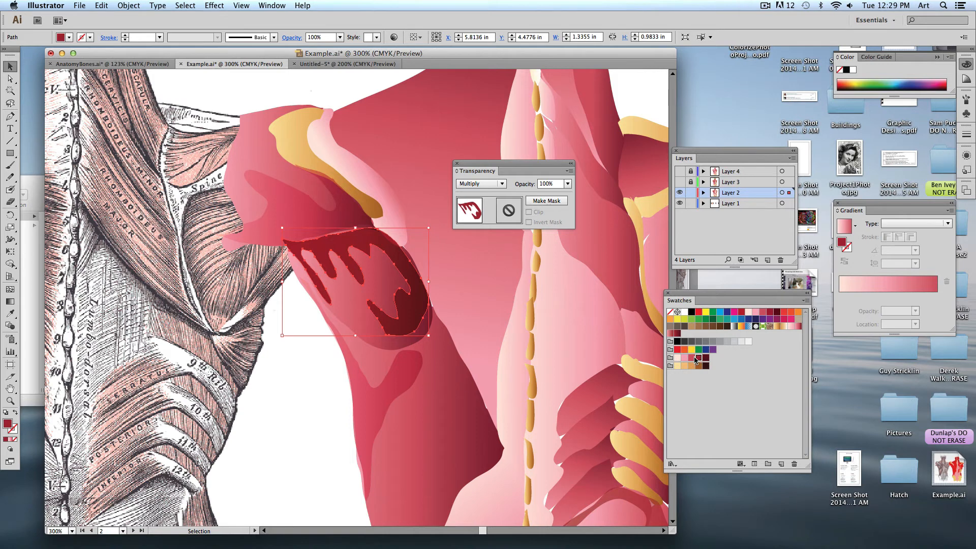
left_click(691, 359)
left_click(684, 359)
left_click(692, 358)
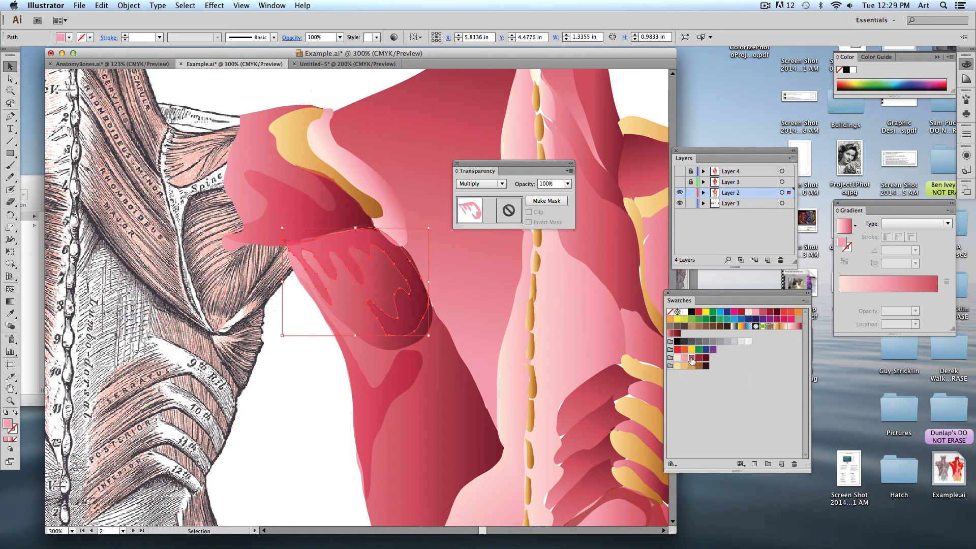
left_click(691, 359)
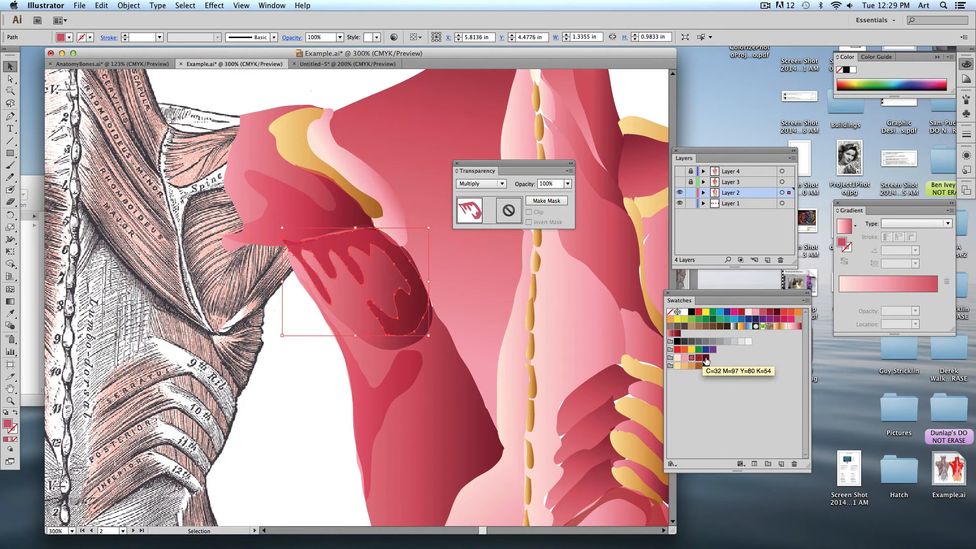
left_click(705, 358)
left_click(288, 375)
Fill the infraspinatus shading shape with the solid dark red swatch, the second darkest in the muscle color group, and deselect it
left_click(426, 266)
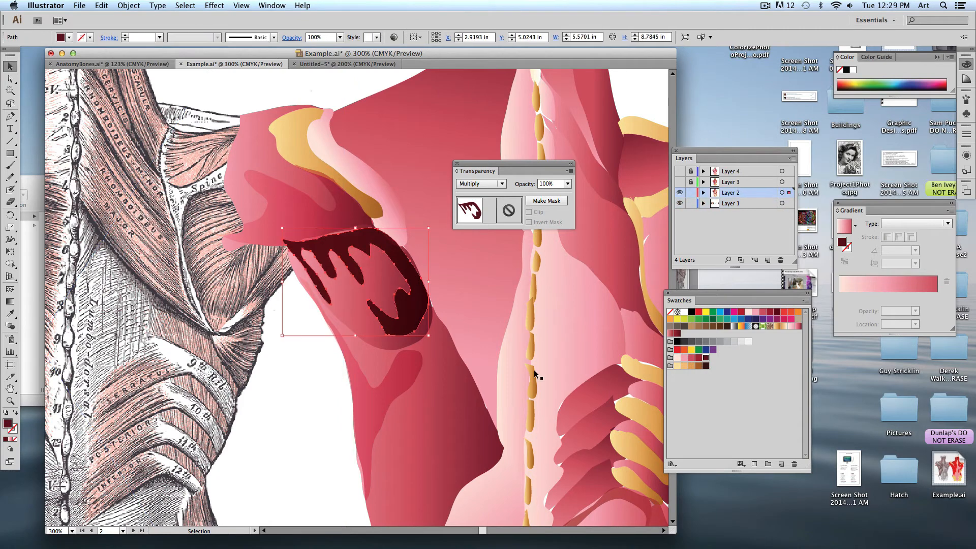
left_click(699, 357)
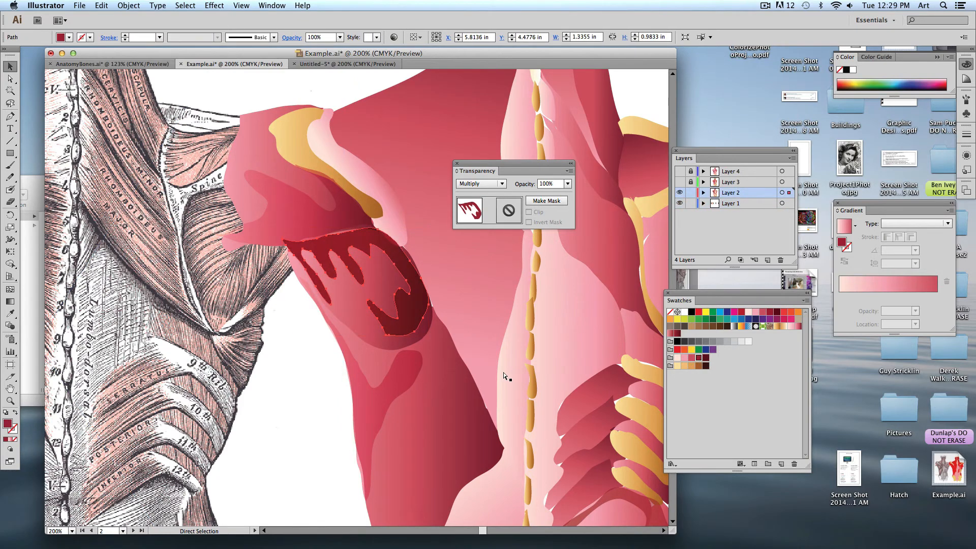
key("super+minus")
key("super+minus")
left_click(336, 436)
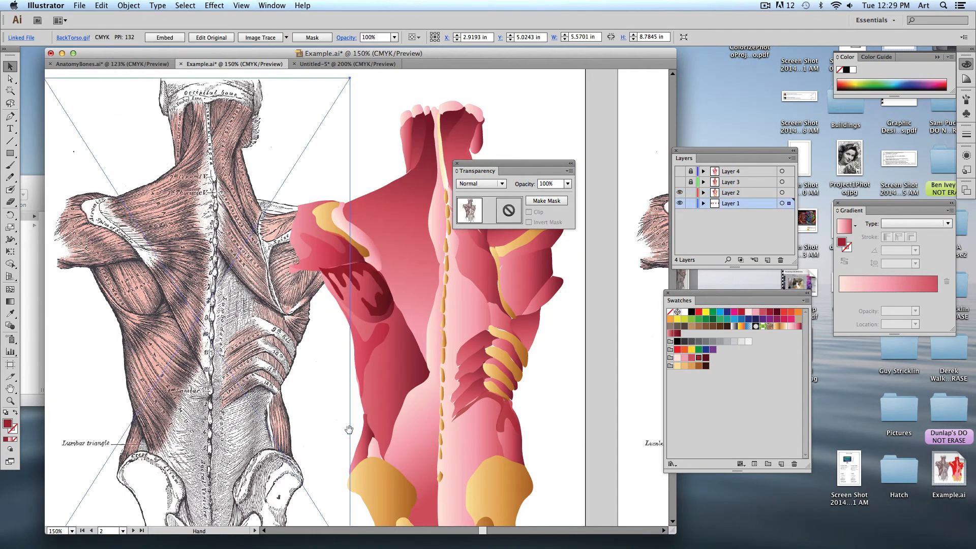
Trace the left hip bone's front surface on the engraving with the Pencil tool and fill it with the light tan bone swatch
left_click_drag(327, 436, 359, 228)
key("super+equal")
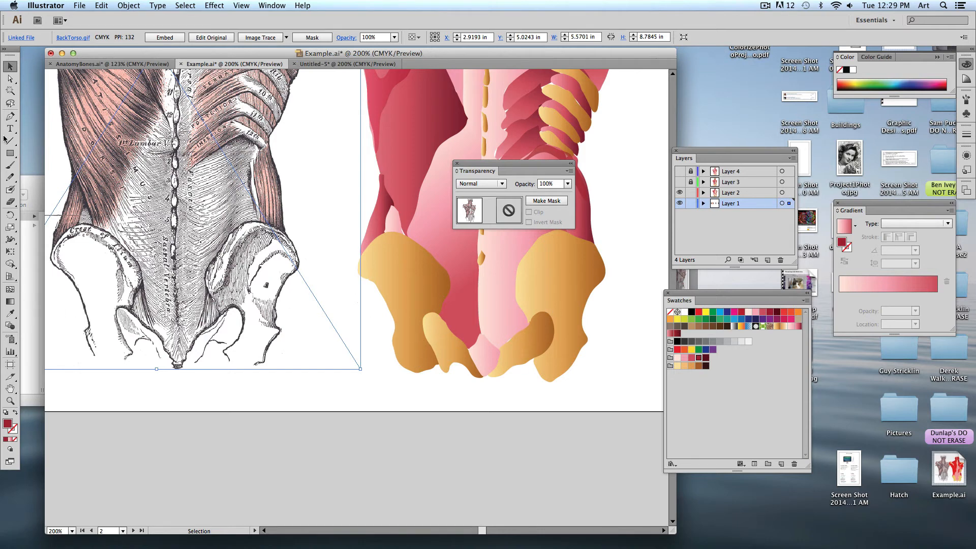
key("super+shift+a")
left_click(10, 177)
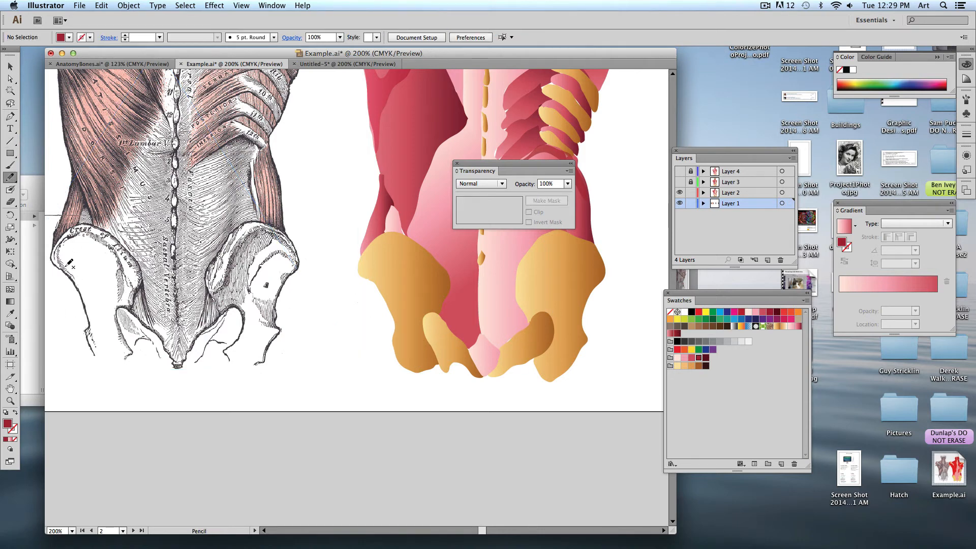
mouse_move(65, 242)
left_mouse_down()
mouse_move(95, 236)
mouse_move(117, 253)
mouse_move(120, 359)
mouse_move(99, 354)
mouse_move(62, 251)
left_mouse_up()
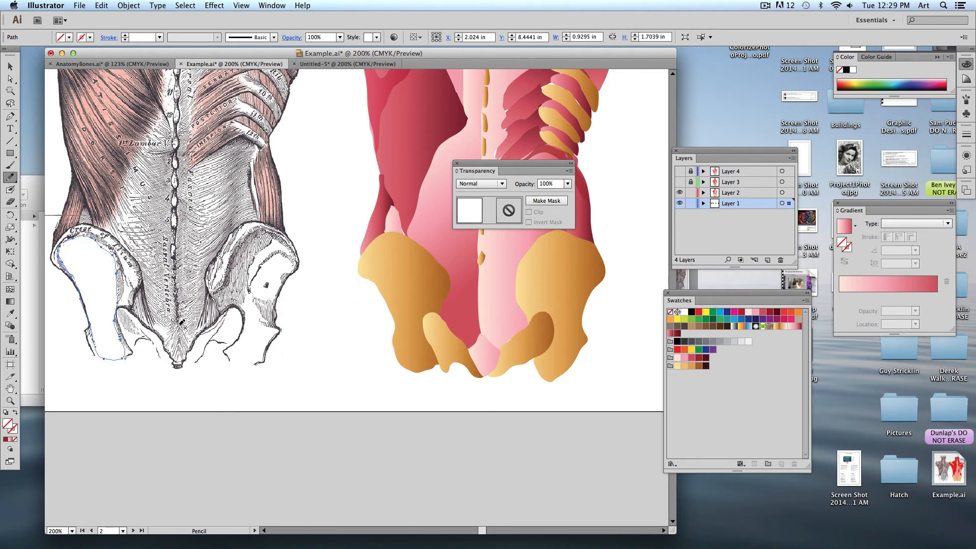
left_click(684, 366)
left_click(10, 66)
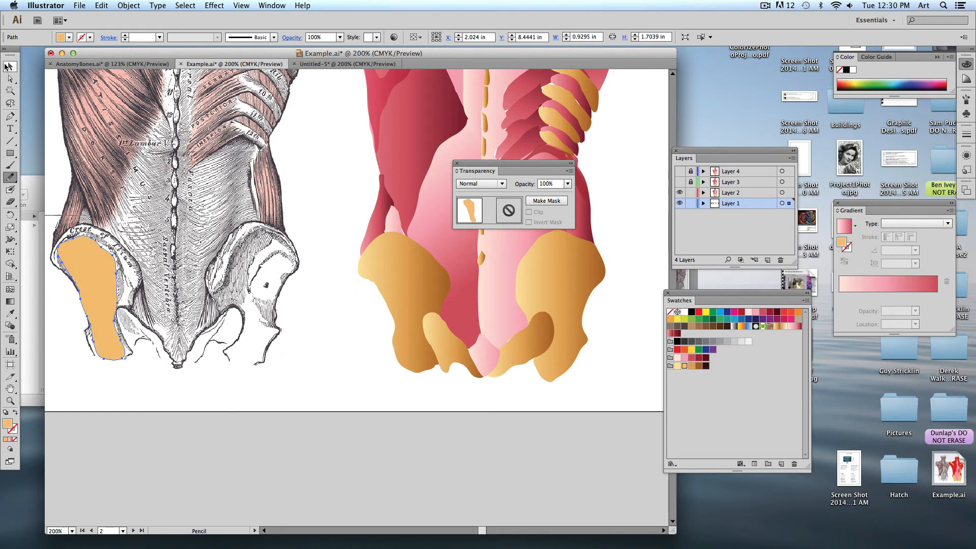
Transfer the tan hip shape to Layer 2 and position it over the colored figure's left hip bone
left_click_drag(92, 262, 377, 279)
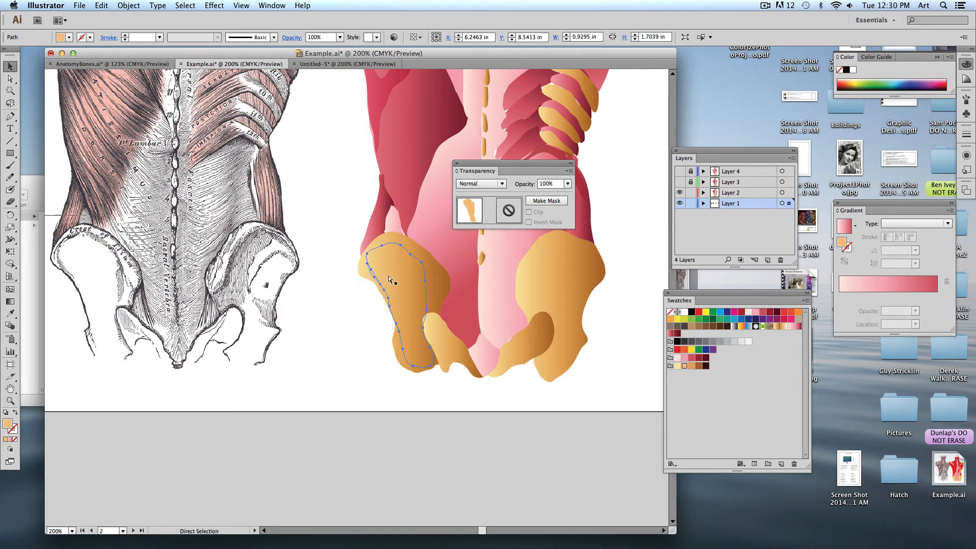
left_click(616, 268)
key("cmd+v")
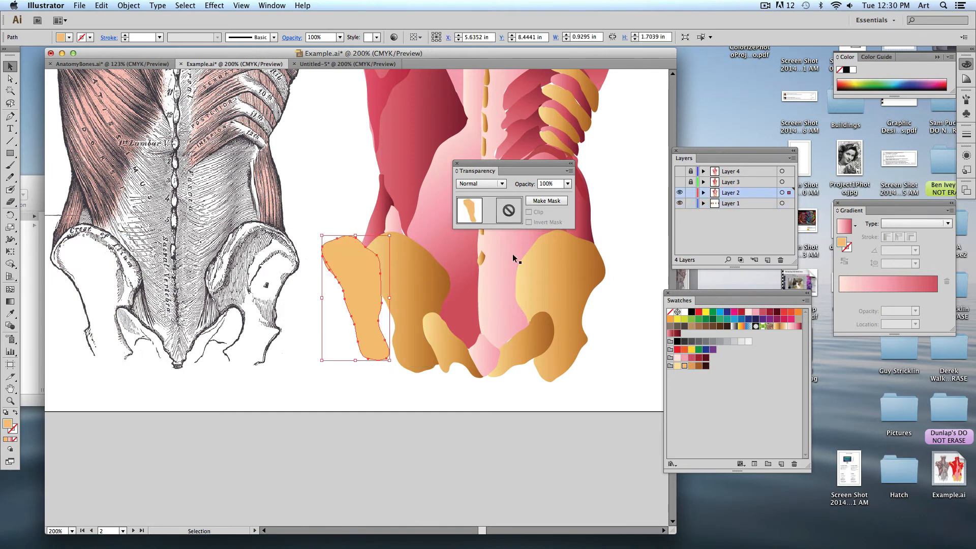
left_click_drag(364, 271, 408, 277)
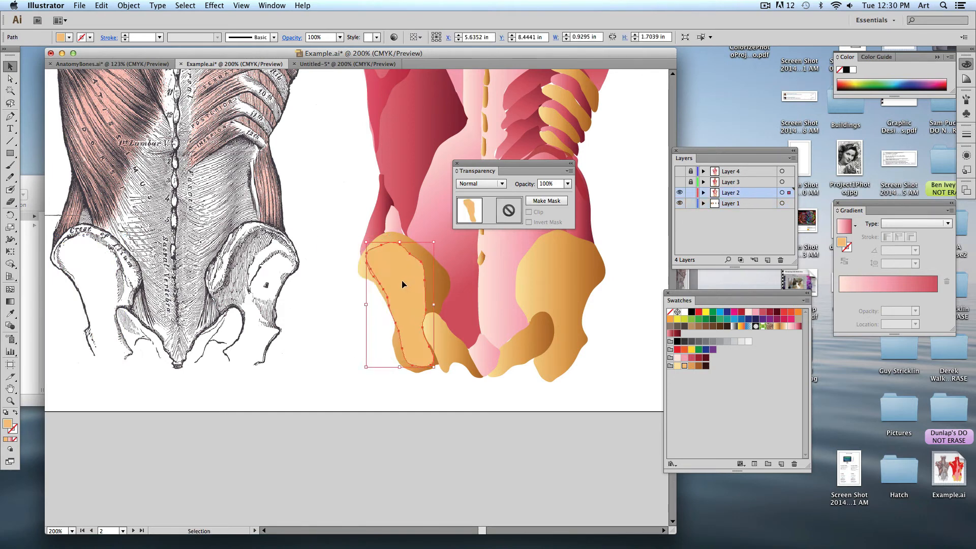
Set the blending mode of the hip bone highlight shape to Screen and deselect it
left_click(485, 184)
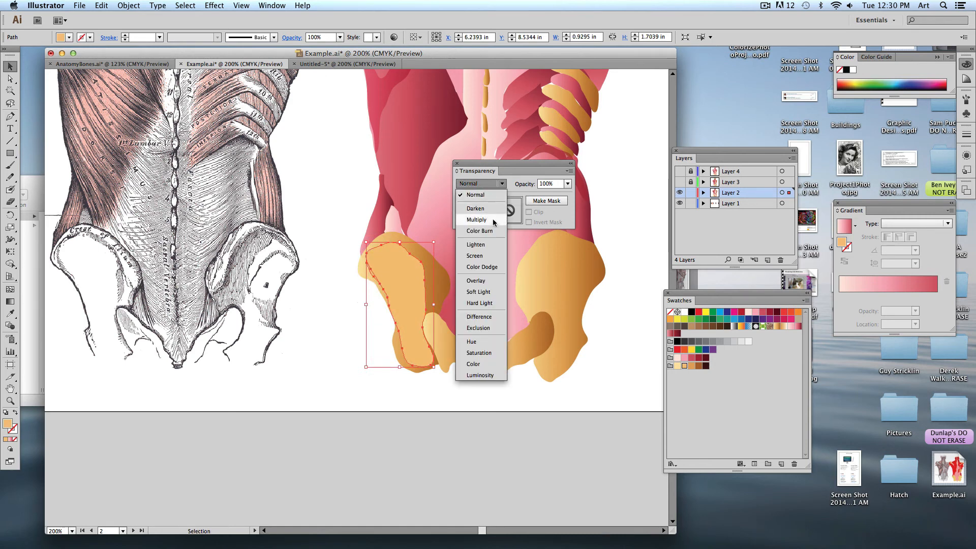
left_click(485, 256)
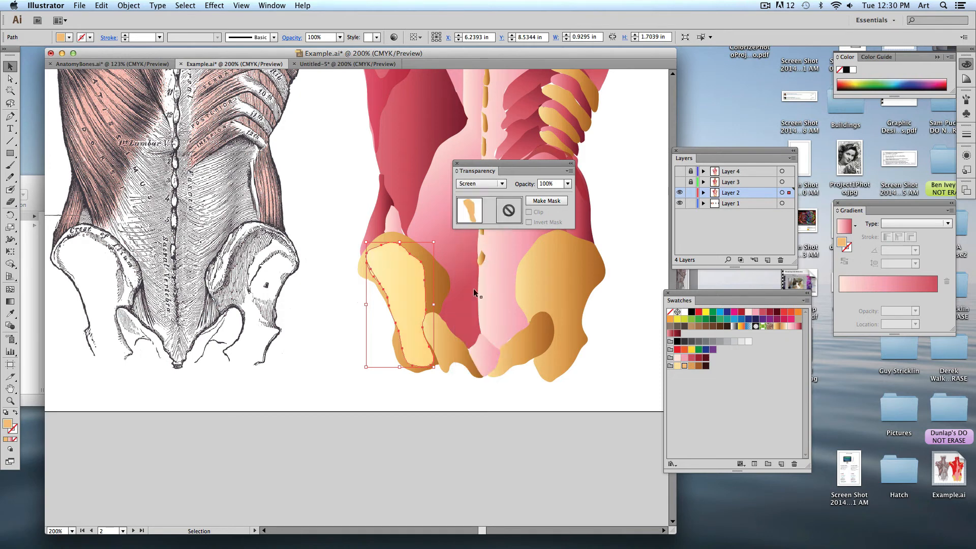
left_click(316, 383)
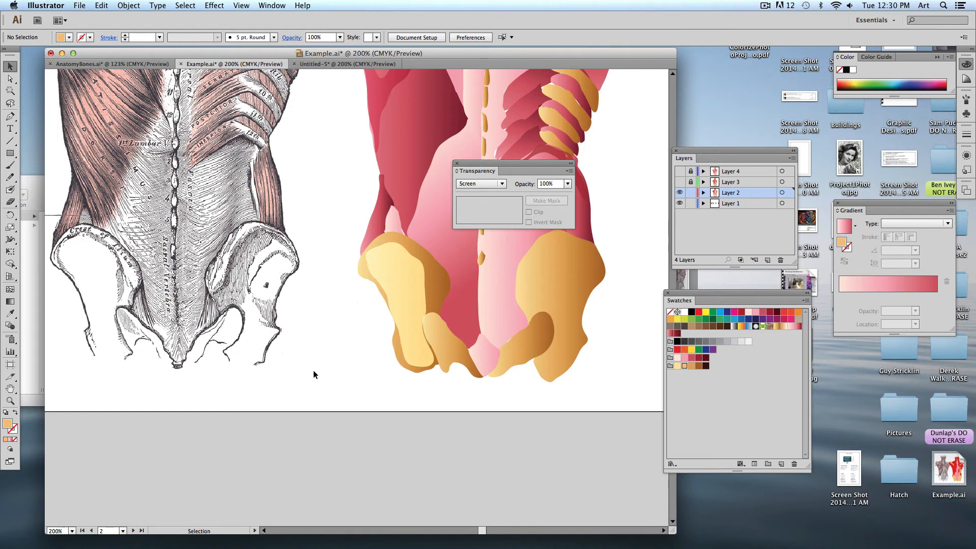
Show and unlock Layer 3, which holds the fully shaded version of the back figure
key("super+minus")
key("space")
left_click_drag(312, 202, 367, 308)
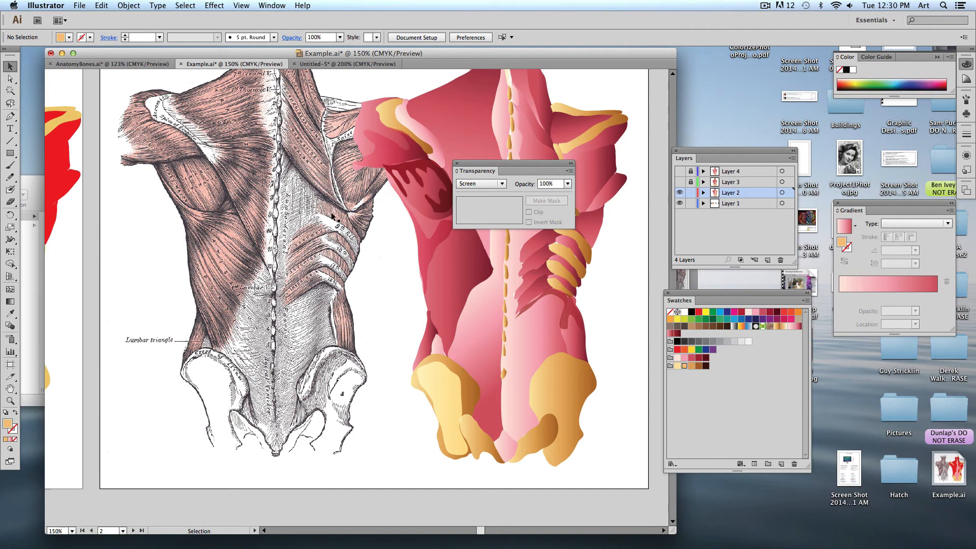
left_click_drag(409, 131, 332, 159)
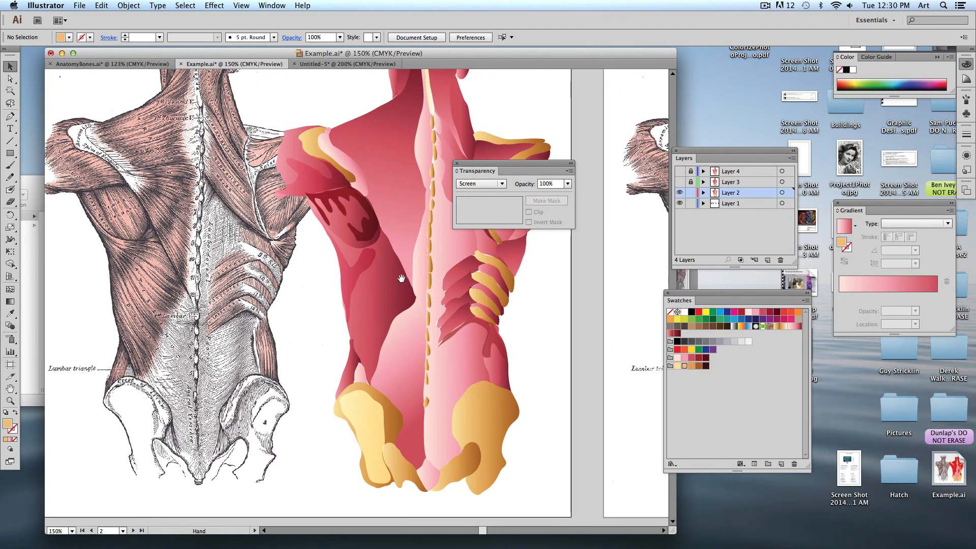
left_click_drag(408, 293, 162, 295)
left_click_drag(458, 225, 160, 252)
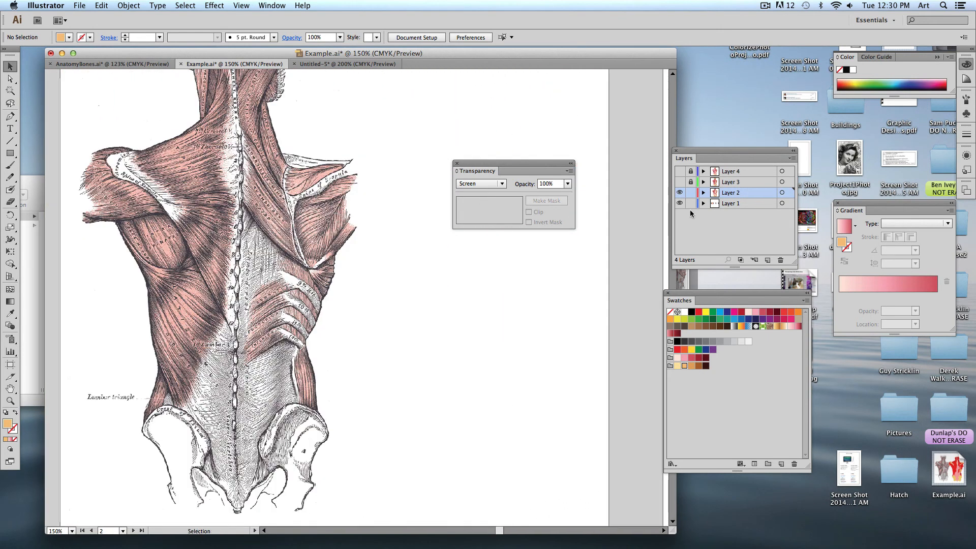
left_click(679, 181)
left_click(690, 182)
left_click_drag(449, 244, 261, 276)
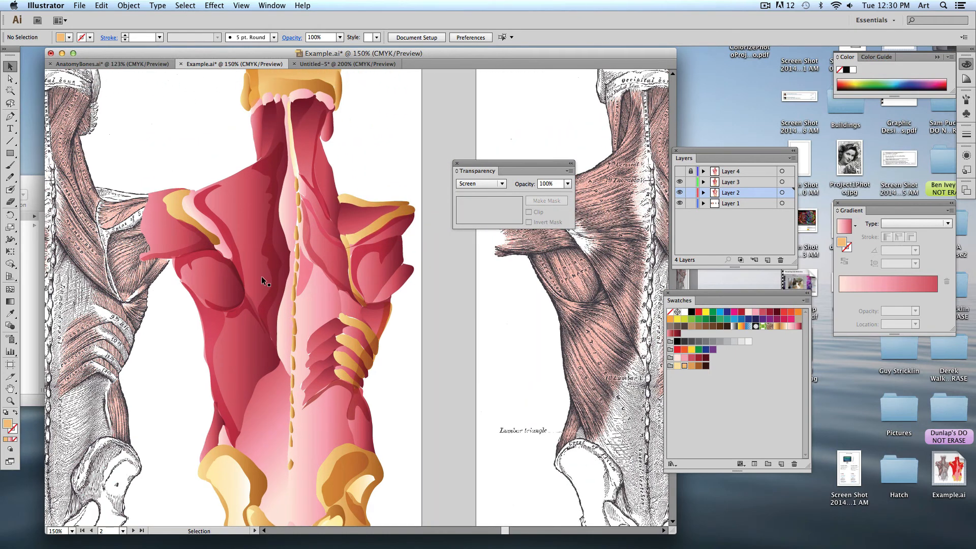
Examine the blending modes and fills of the muscle shading, rib shading and hip bone highlight shapes on Layer 3
left_click(202, 199)
left_click(229, 167)
left_click(271, 175)
key("super+shift+a")
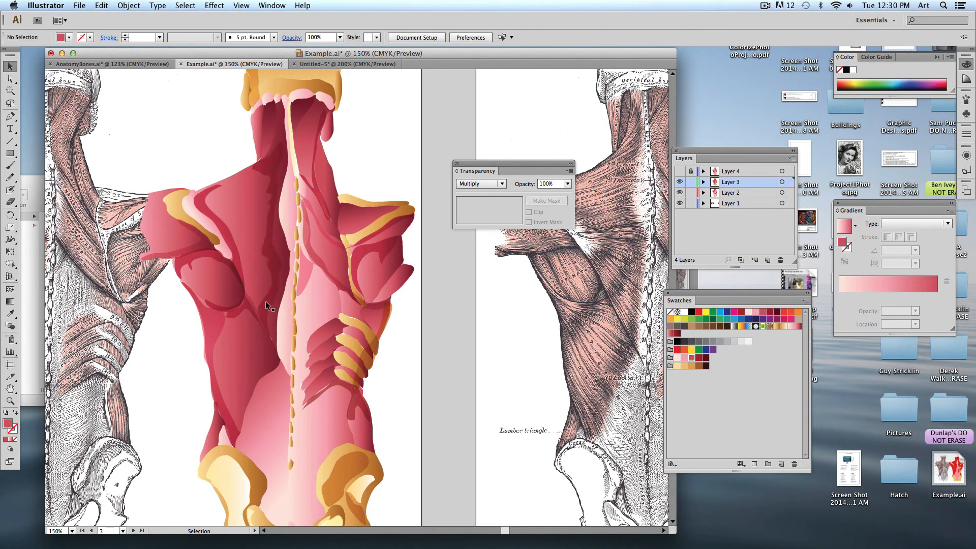
left_click_drag(360, 370, 385, 380)
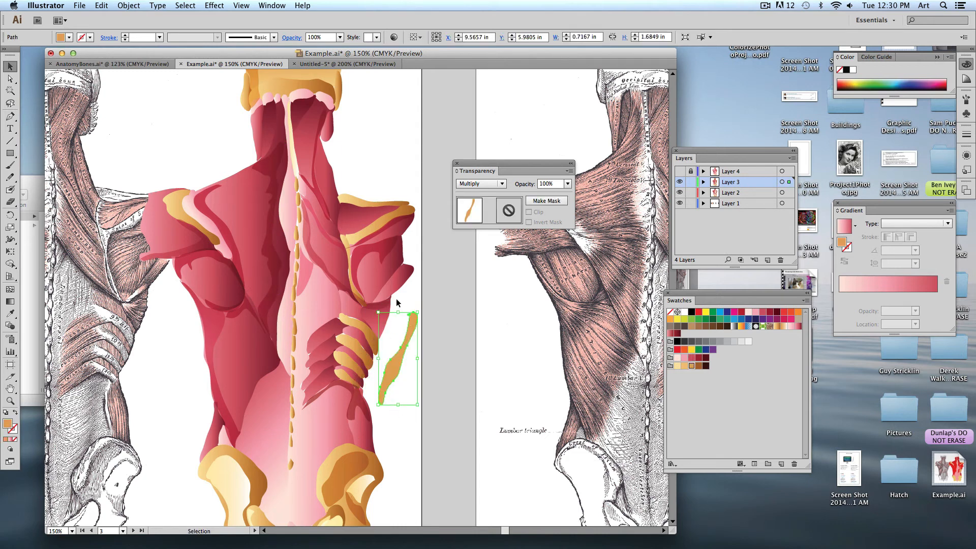
key("super+z")
left_click_drag(397, 336, 396, 284)
left_click(416, 313)
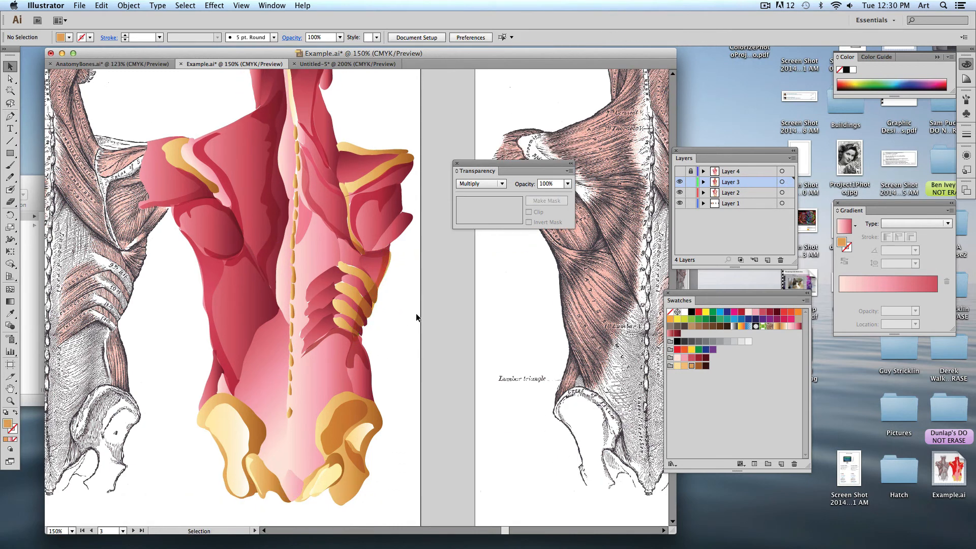
left_click(370, 411)
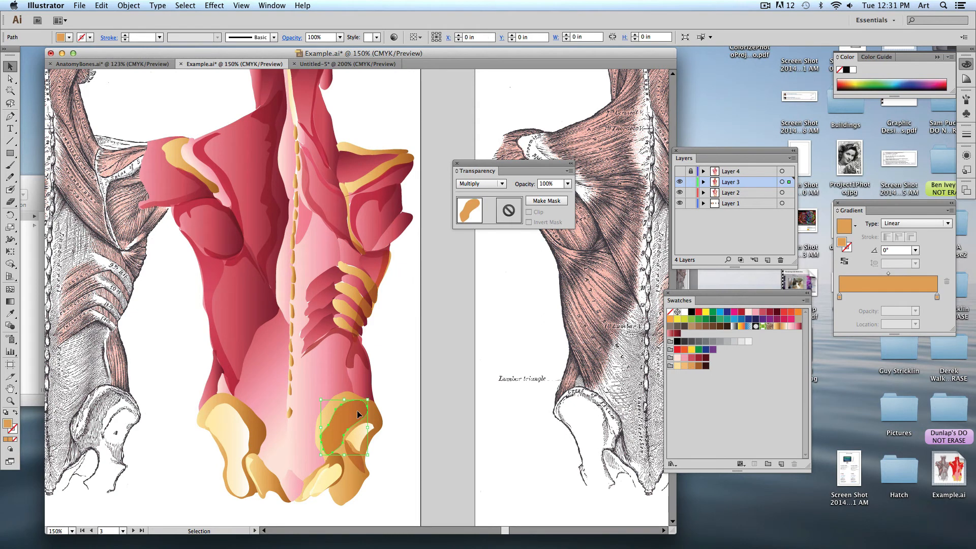
left_click(230, 438)
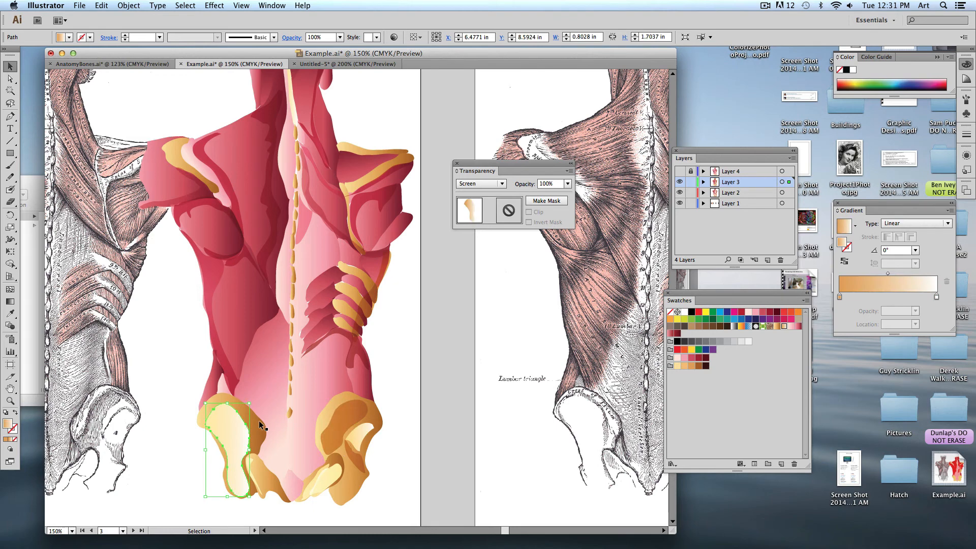
left_click(418, 351)
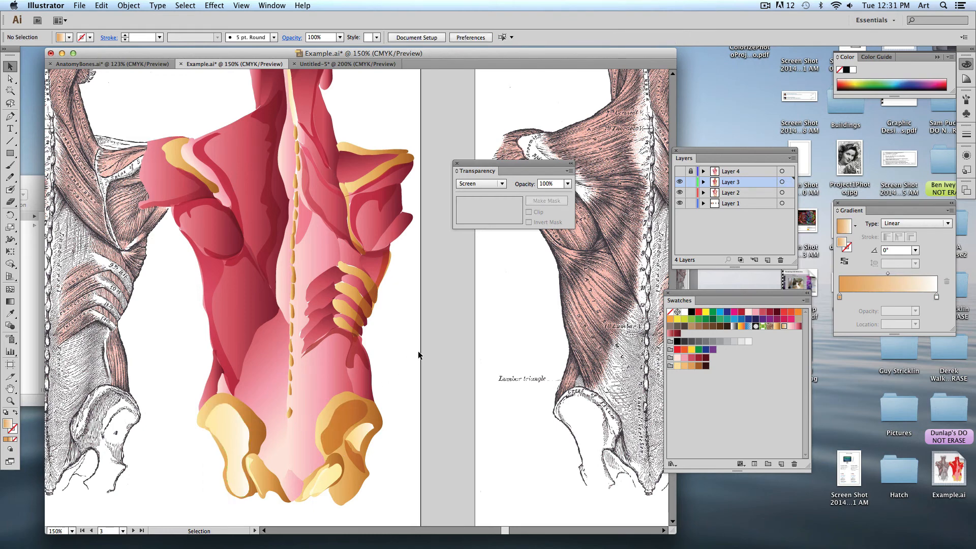
Set the Pencil tool to draw with no fill and a light pink gradient stroke
key("super+minus")
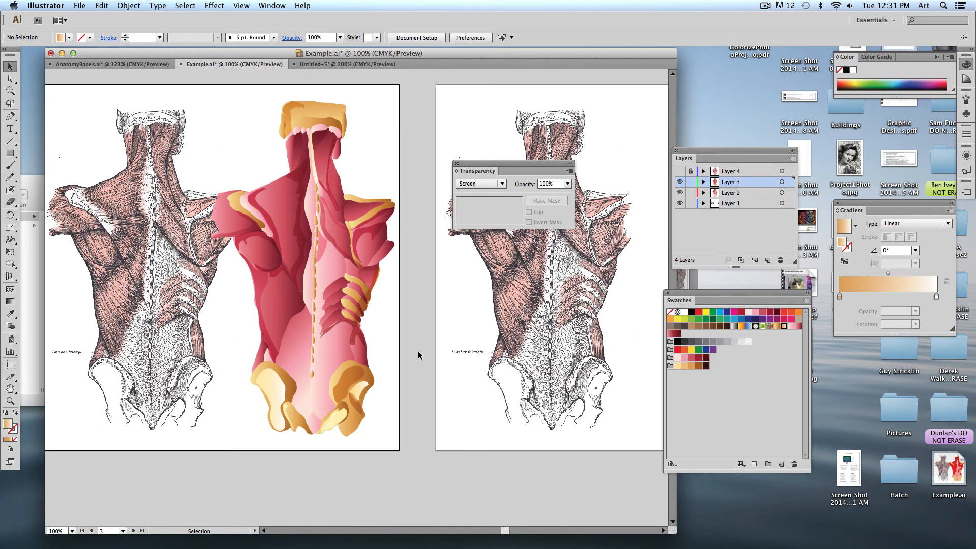
key("super+plus")
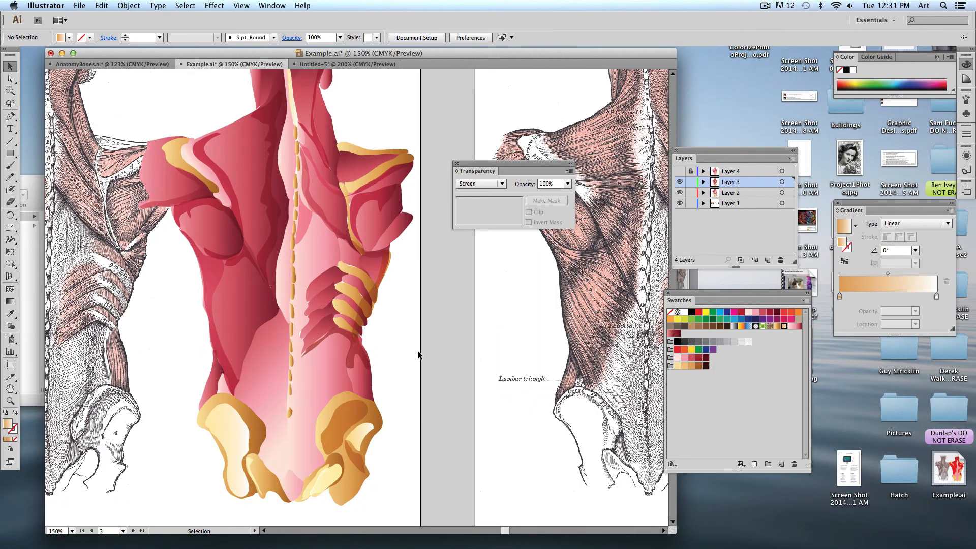
key("space")
left_click_drag(391, 281, 366, 344)
key("space")
left_click_drag(284, 253, 457, 257)
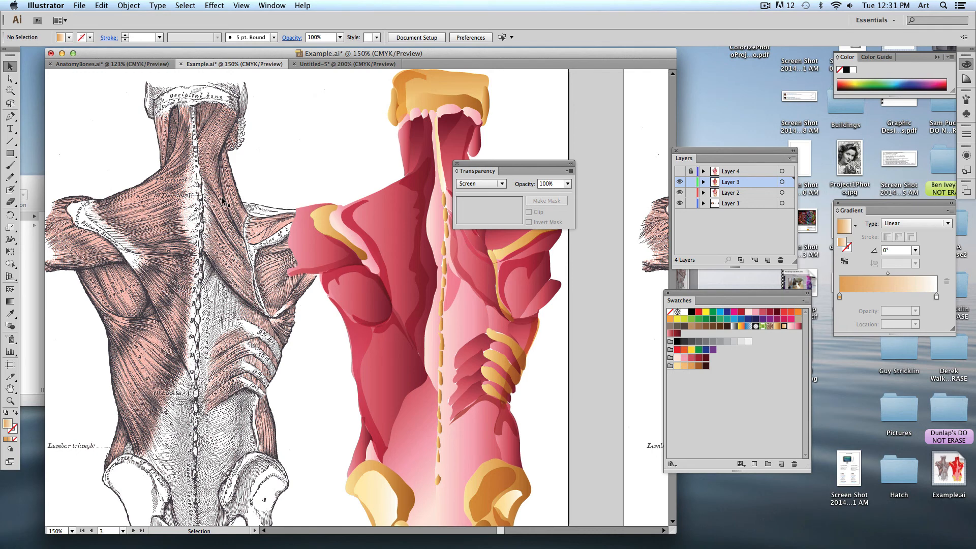
left_click(5, 178)
left_click(15, 413)
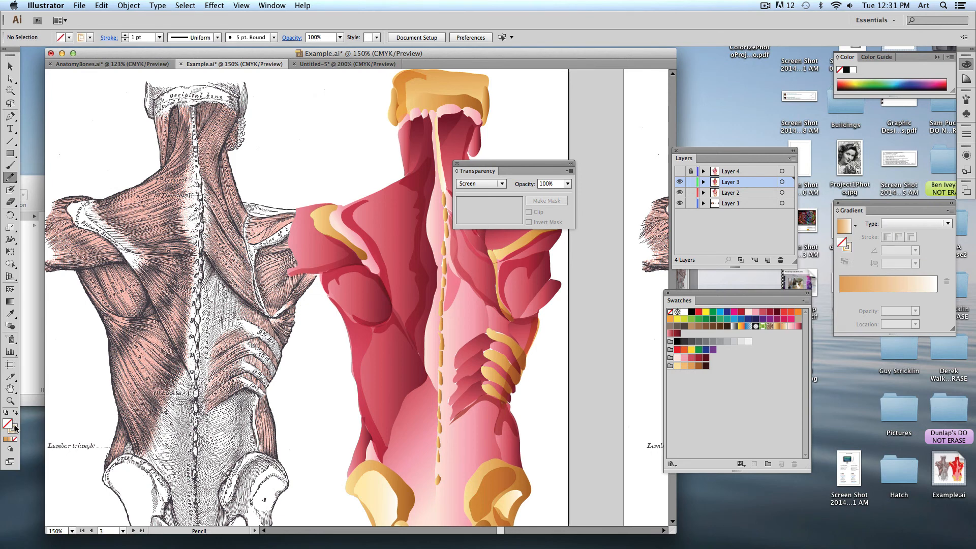
left_click(13, 429)
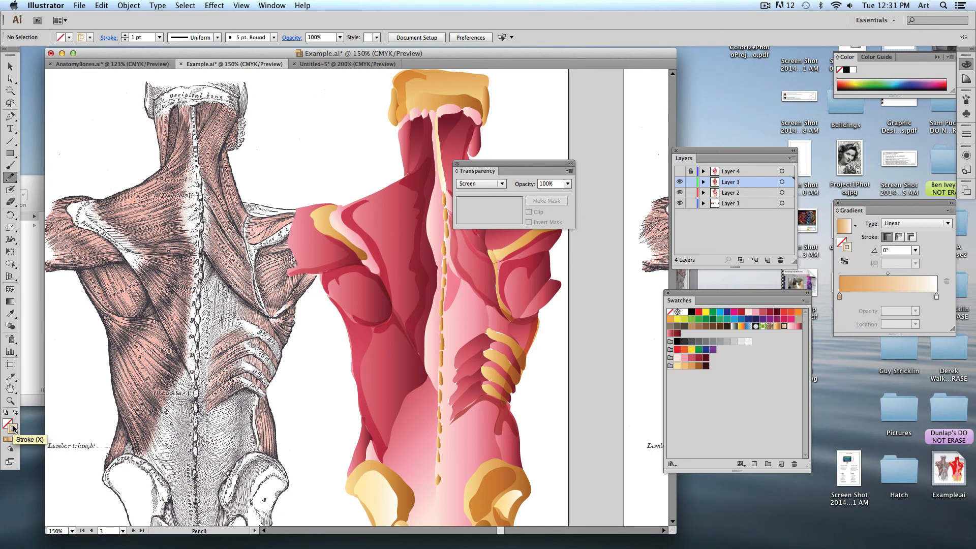
left_click(791, 326)
scroll(328, 275, "right", 10)
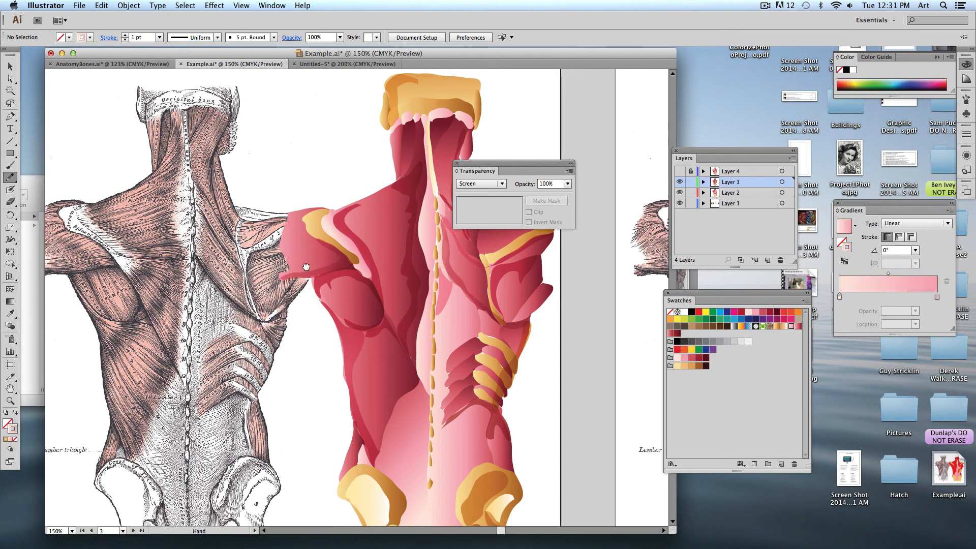
Draw light pink muscle fiber lines with a 1 pt stroke across the left trapezius near the shoulder
left_click_drag(277, 208, 288, 201)
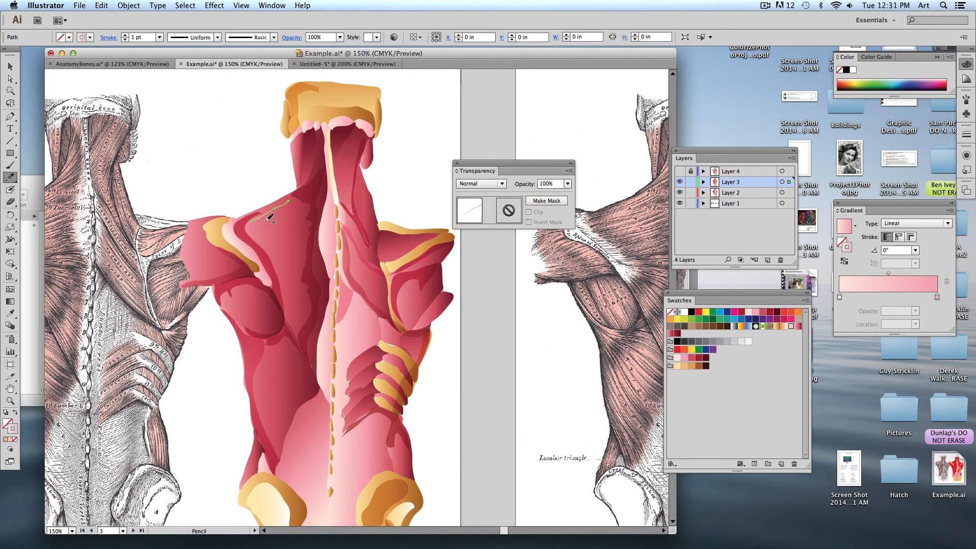
mouse_move(251, 228)
left_mouse_down()
mouse_move(293, 201)
mouse_move(247, 239)
mouse_move(290, 224)
left_mouse_up()
key("super+shift+a")
key("super+shift+a")
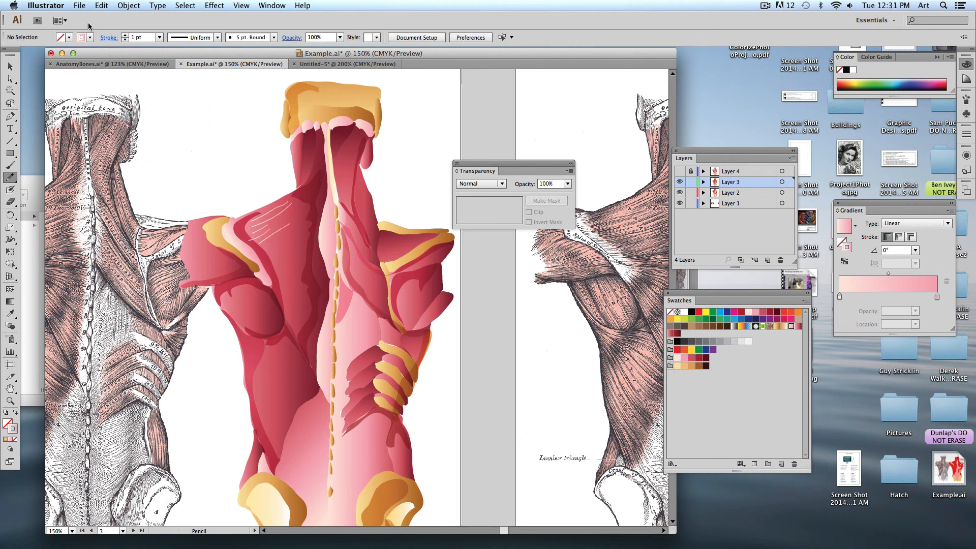
Set the stroke weight to 0.5 pt and draw thinner fiber lines where the left trapezius rises toward the neck
left_click(159, 37)
left_click(169, 62)
left_click_drag(287, 207, 307, 184)
left_click_drag(295, 206, 320, 182)
key("super+shift+a")
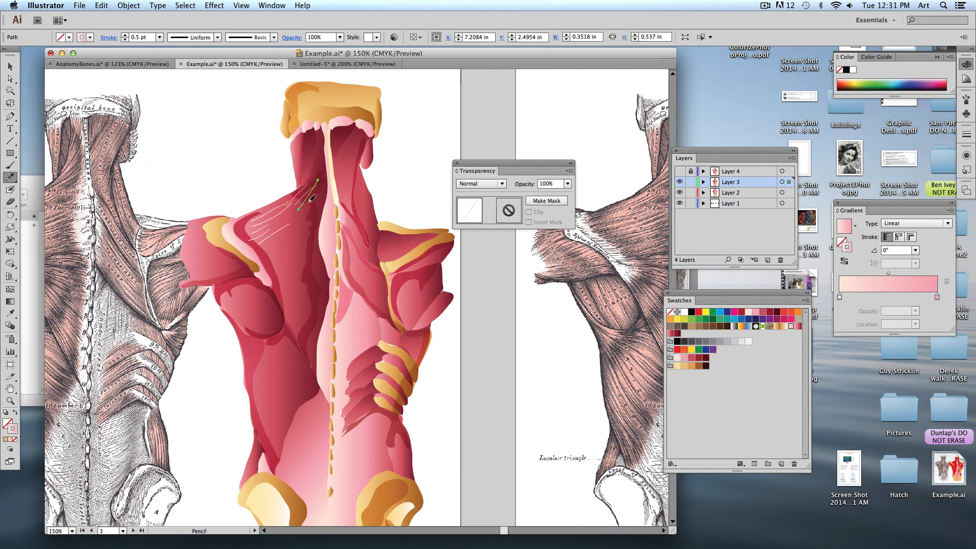
left_click_drag(307, 216, 322, 193)
key("super+shift+a")
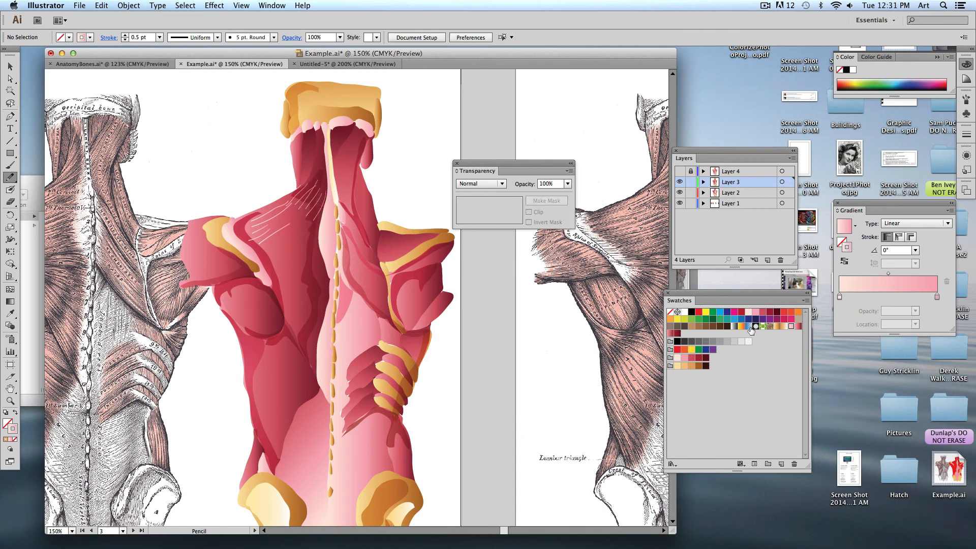
Change the stroke to the pink-to-dark-red gradient swatch and draw more fiber lines on the left trapezius
left_click(798, 326)
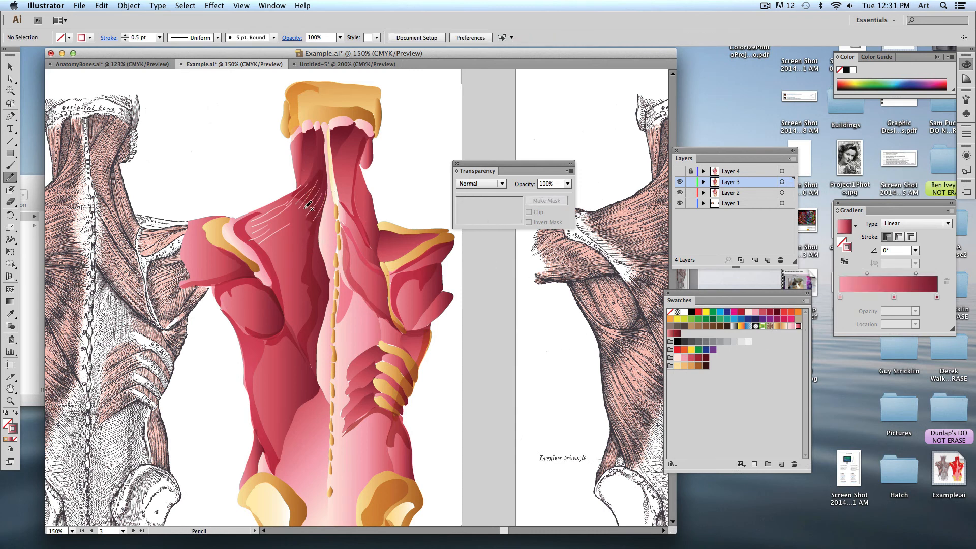
mouse_move(306, 209)
left_mouse_down()
mouse_move(316, 193)
mouse_move(308, 183)
mouse_move(326, 185)
left_mouse_up()
mouse_move(294, 227)
left_mouse_down()
mouse_move(302, 201)
mouse_move(301, 211)
left_mouse_up()
mouse_move(272, 241)
left_mouse_down()
mouse_move(298, 207)
mouse_move(296, 239)
mouse_move(313, 218)
left_mouse_up()
key("super+shift+a")
Draw 0.5 pt red gradient fiber lines down the left latissimus dorsi and clear the selection
left_click_drag(312, 271, 293, 156)
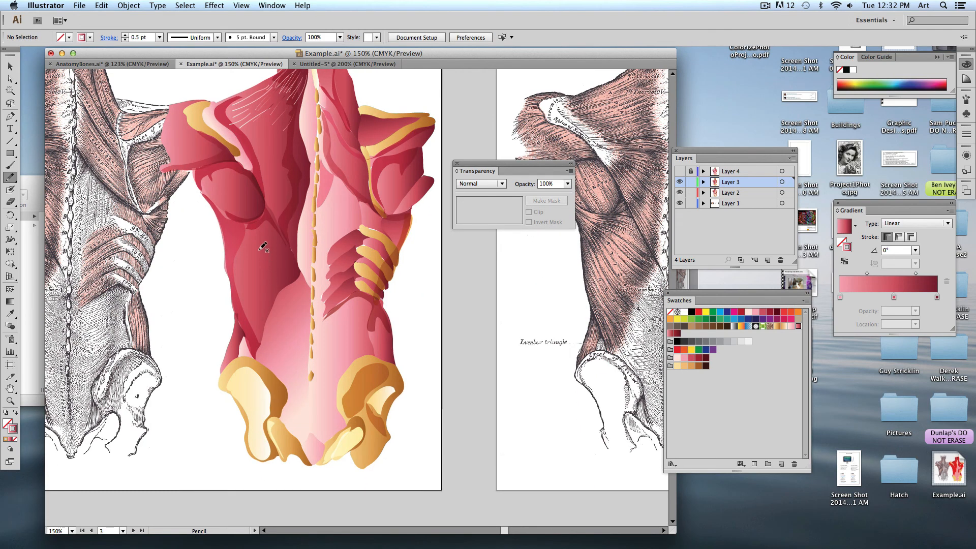
left_click_drag(258, 238, 276, 276)
key("super+shift+a")
mouse_move(255, 237)
left_mouse_down()
mouse_move(270, 271)
mouse_move(263, 287)
mouse_move(249, 263)
mouse_move(260, 313)
left_mouse_up()
left_click_drag(243, 267, 261, 324)
key("super+shift+a")
left_click_drag(288, 275, 290, 277)
mouse_move(276, 247)
left_mouse_down()
mouse_move(293, 287)
mouse_move(280, 302)
left_mouse_up()
key("super+shift+a")
key("super+shift+a")
key("super+shift+a")
Show Layer 4 and view the whole figure with its muscle fiber lines
key("space")
key("space")
left_click_drag(442, 338, 42, 348)
left_click_drag(680, 171, 680, 182)
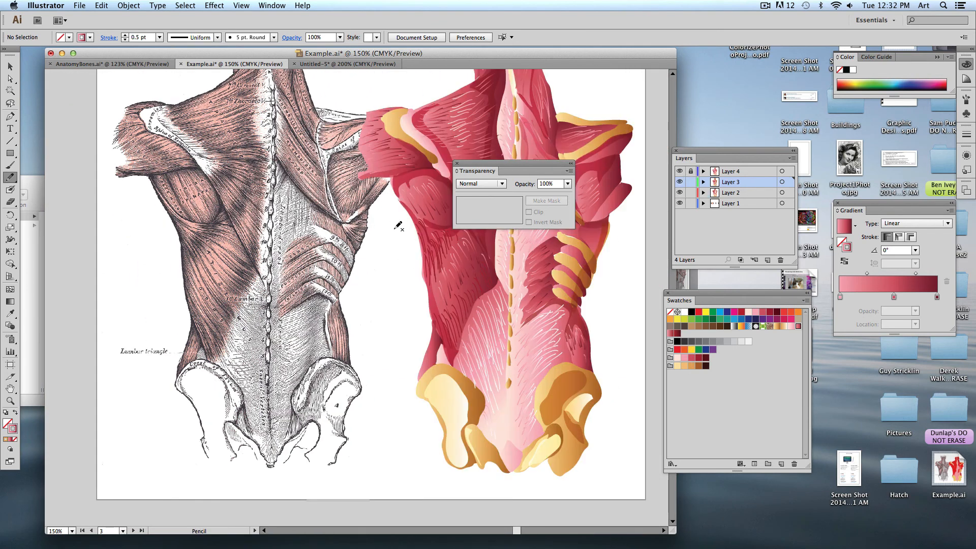
key("space")
left_click_drag(391, 218, 278, 235)
key("super+plus")
key("super+minus")
key("super+minus")
key("space")
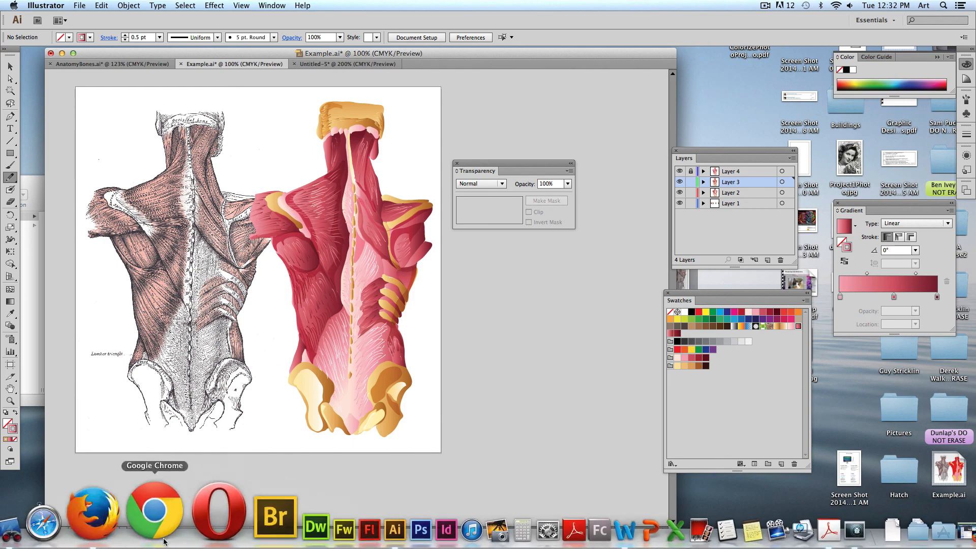
Stop the active share screen task in Remote Desktop and switch to ScreenFlow
left_click(135, 531)
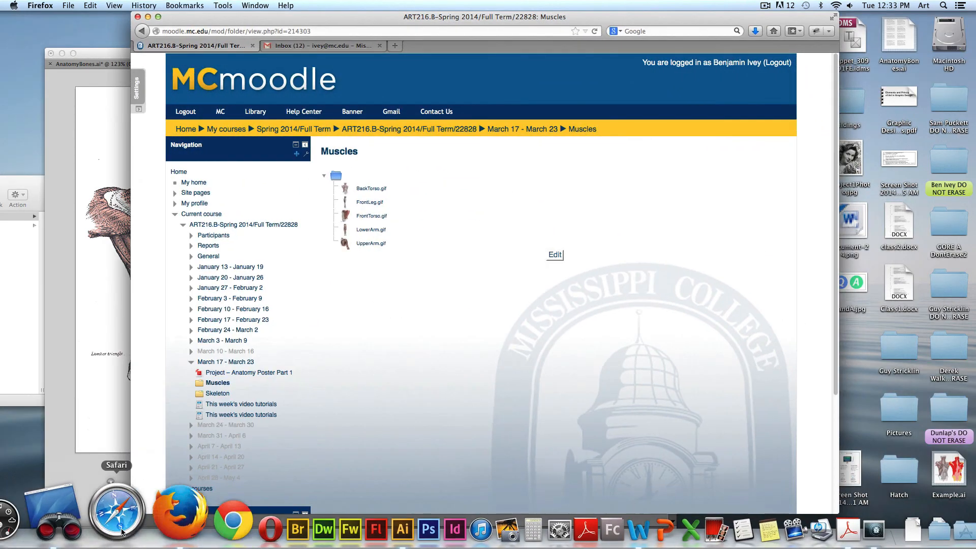
left_click(84, 529)
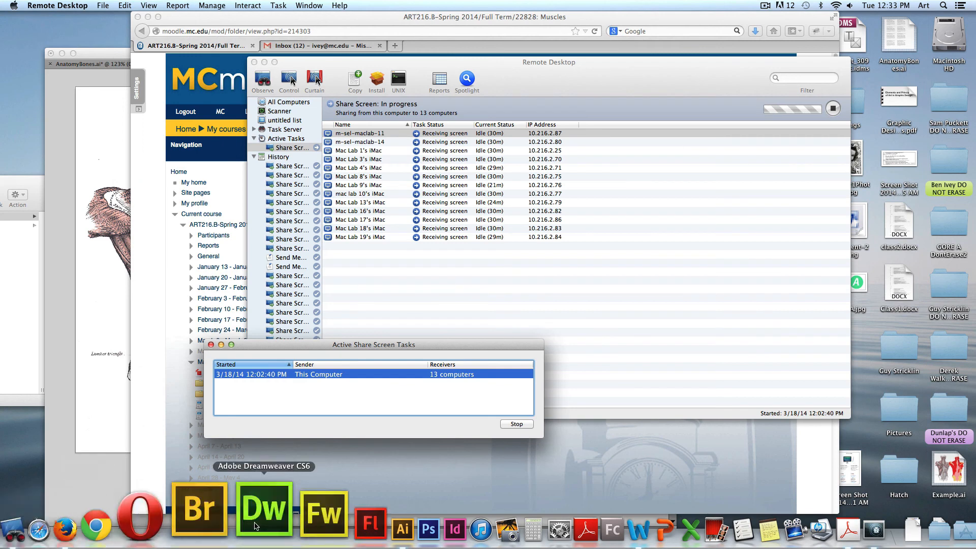
left_click(521, 423)
mouse_move(974, 548)
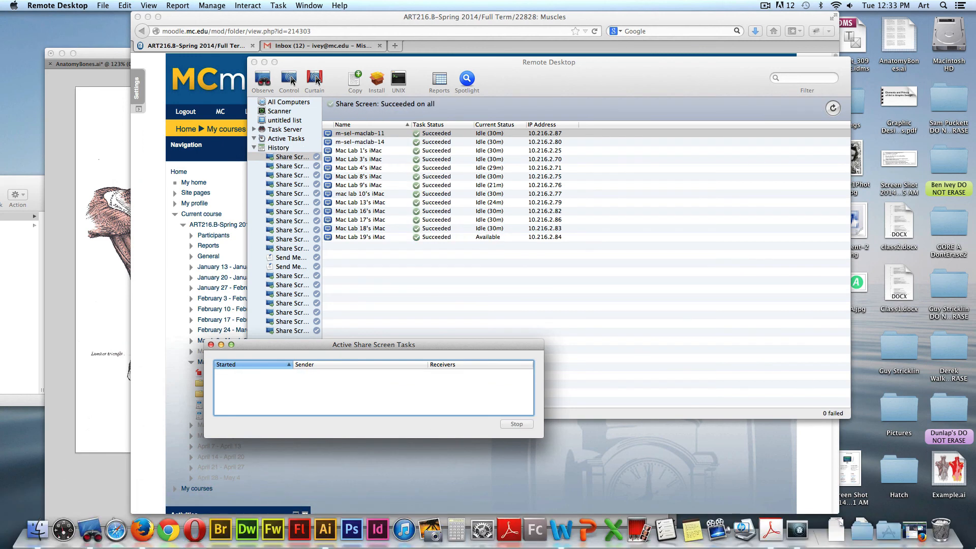
left_click(717, 531)
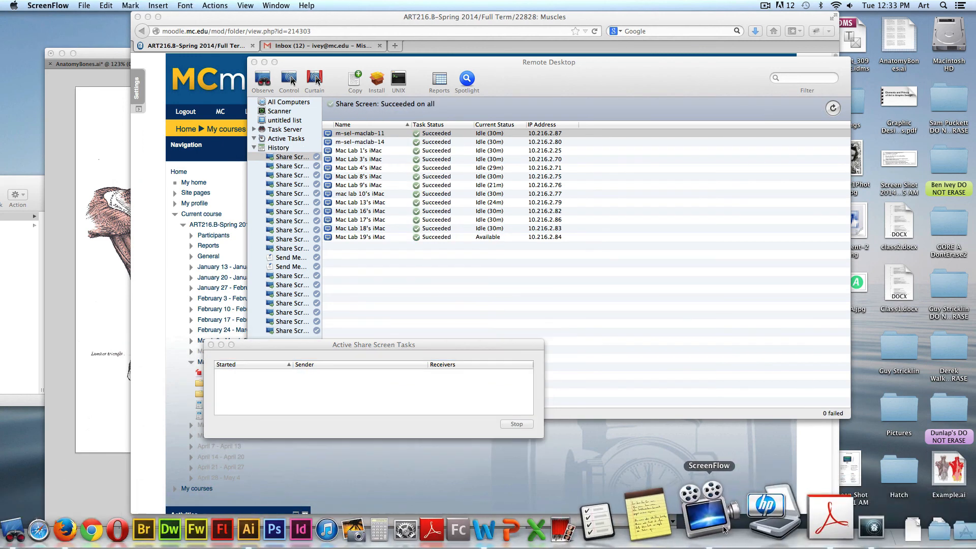